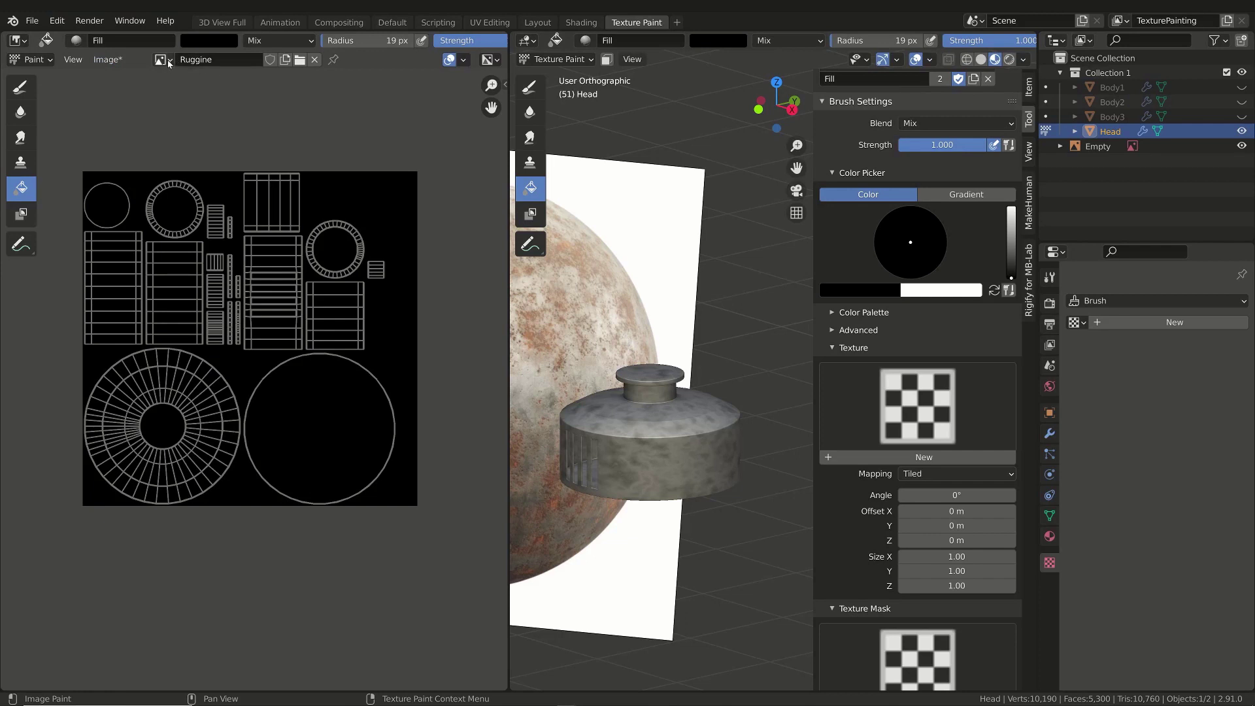
Move the Ruggine image node farther from the Screen mix node in the Metallo material's shader graph.
key("ctrl+q")
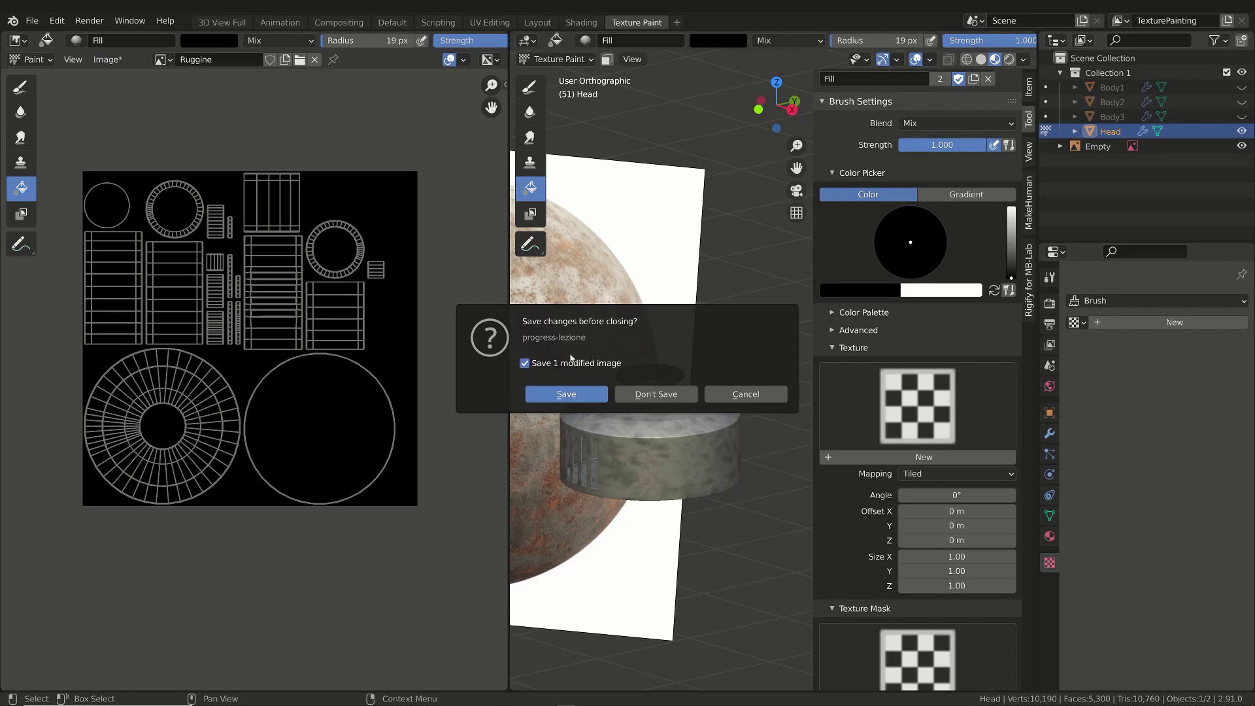
left_click(742, 394)
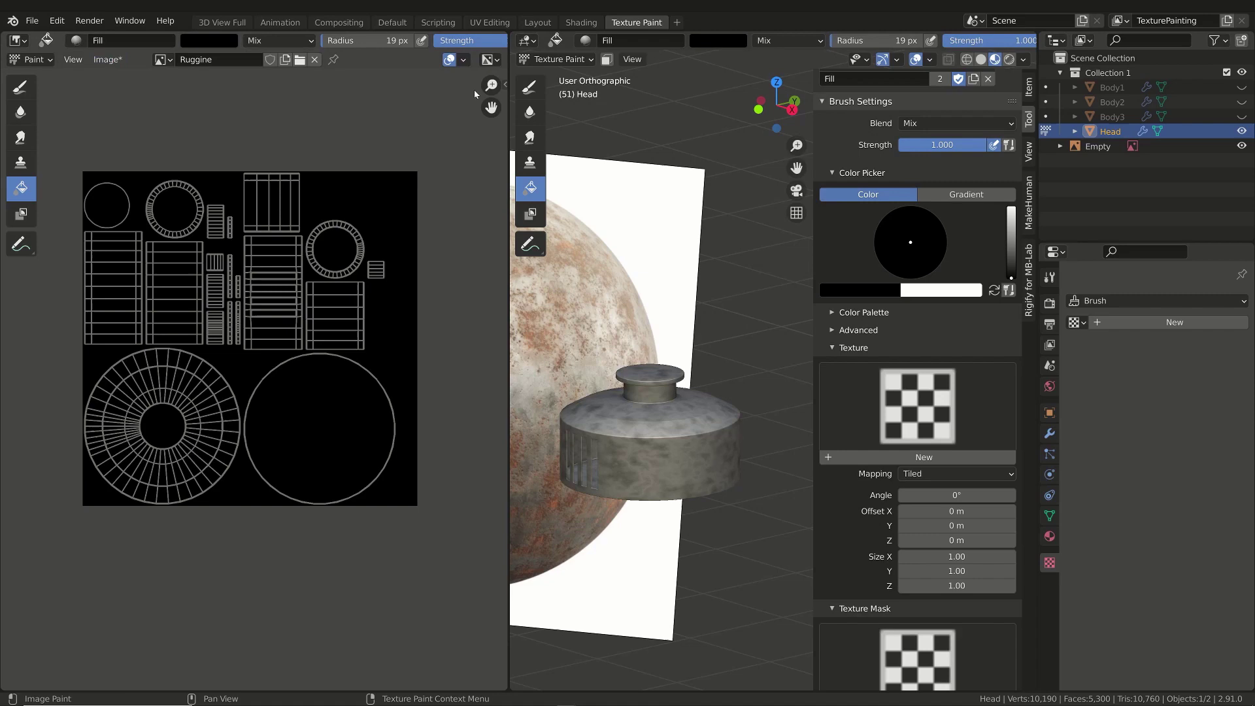
left_click(581, 22)
left_click_drag(256, 391, 210, 390)
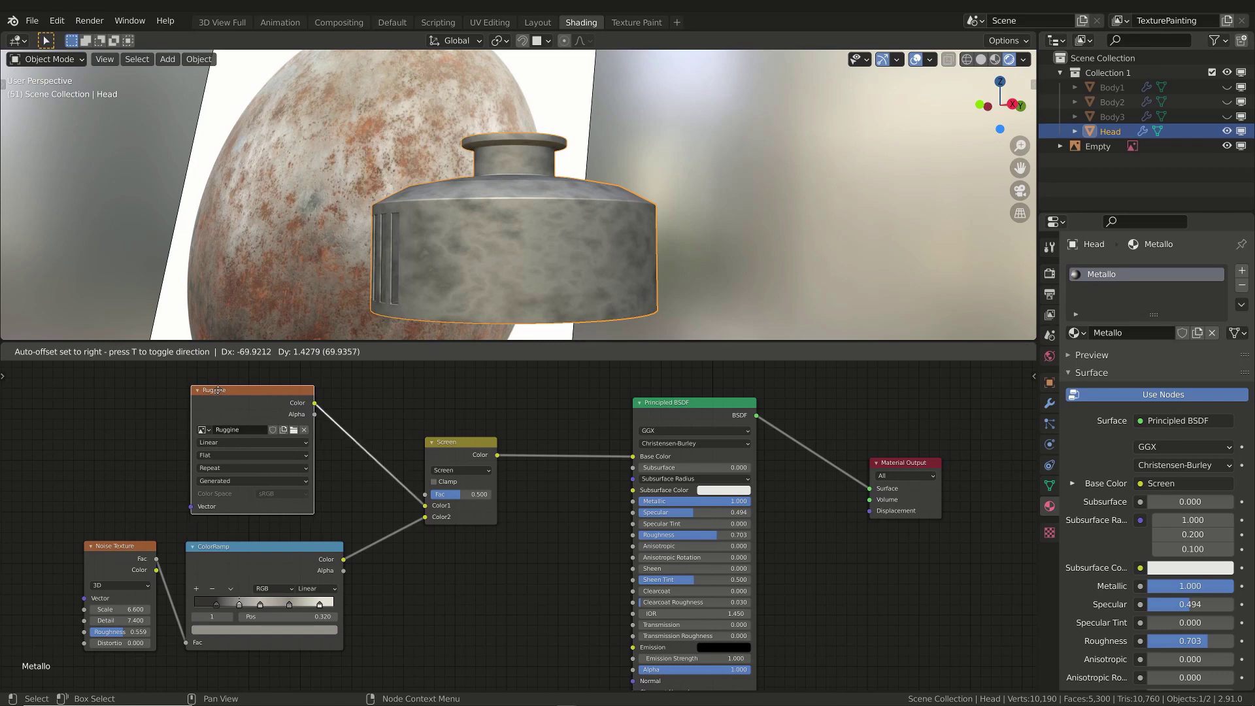
Return to the texture painting workspace, activate the Draw tool and set its brush colour to white.
left_click(637, 23)
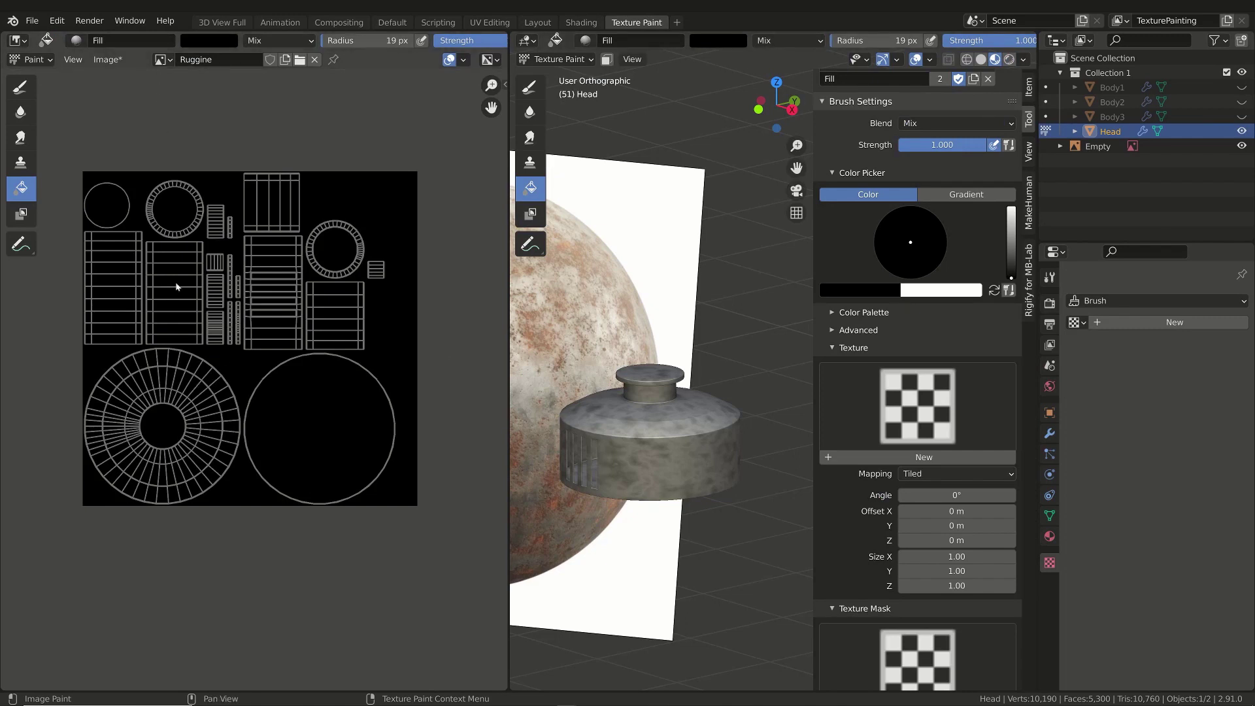
left_click(20, 86)
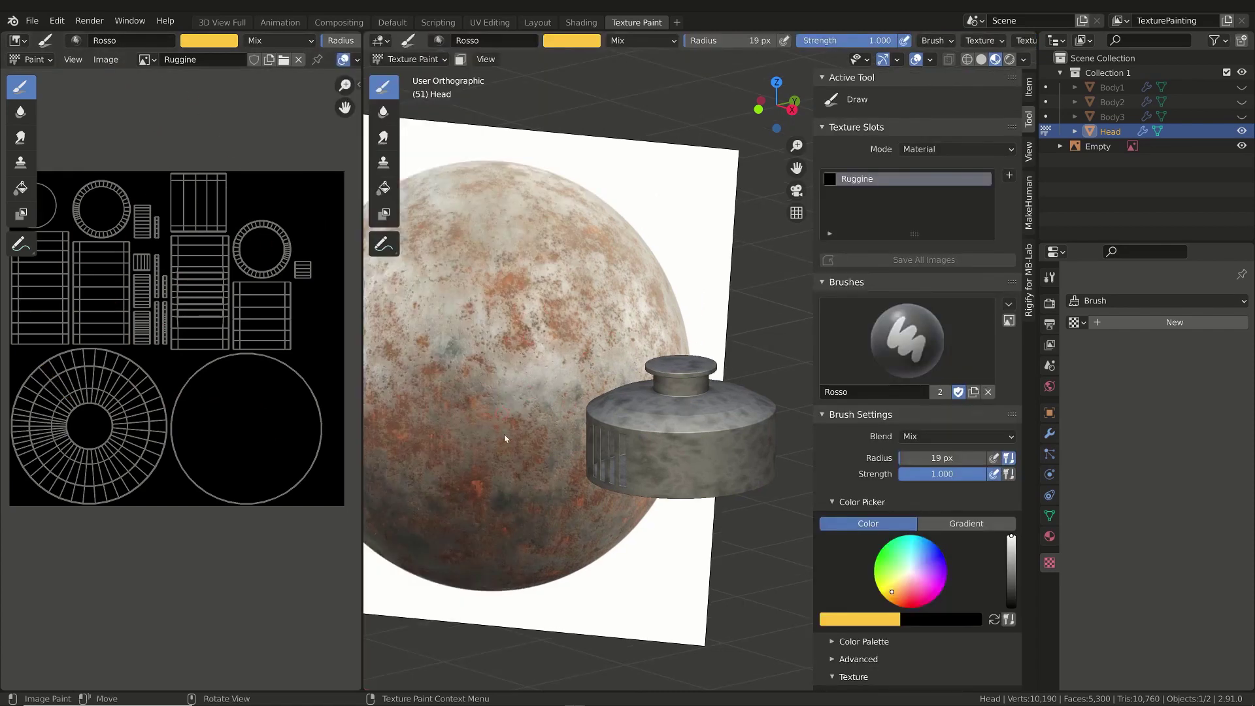
middle_click_drag(504, 434, 519, 405)
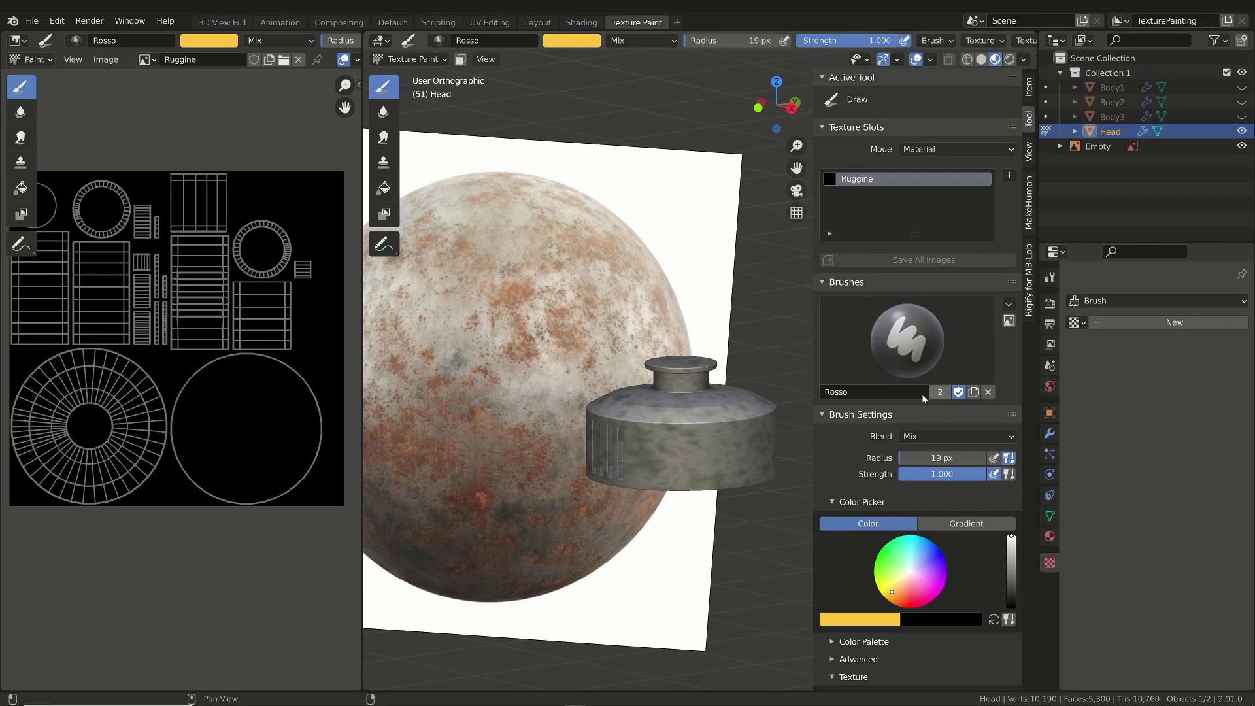
scroll(895, 489, "down", 6)
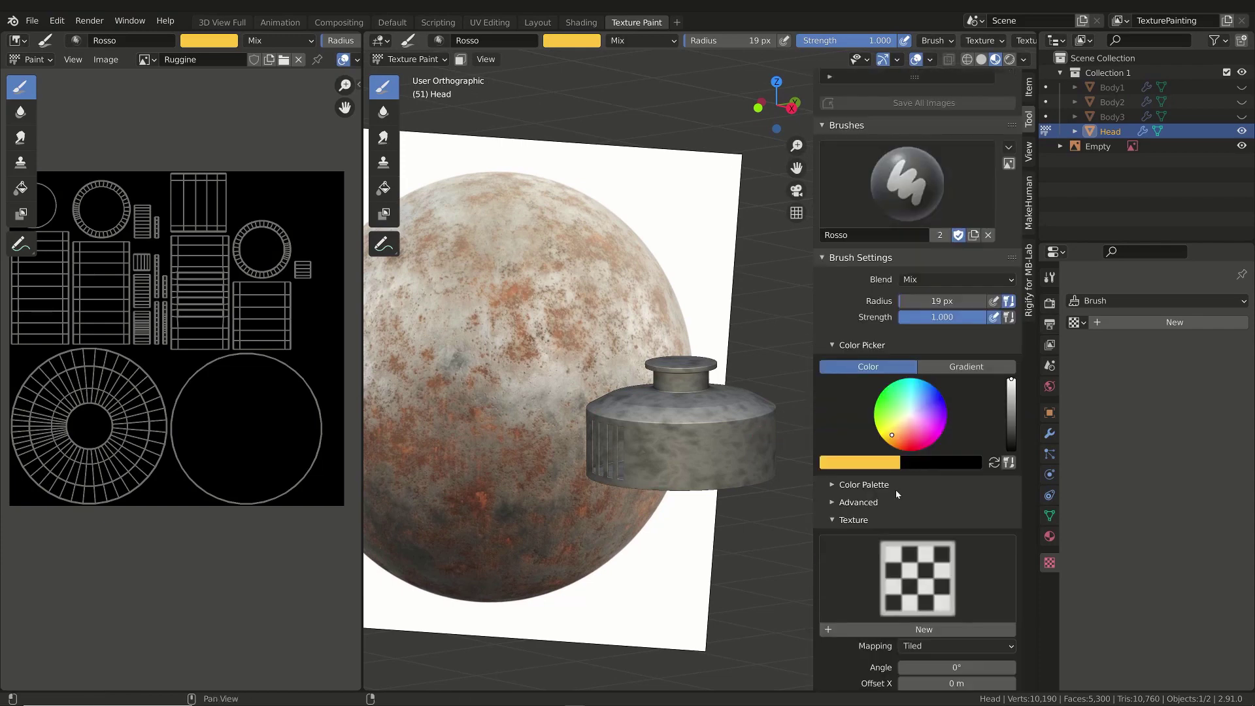
scroll(871, 472, "down", 2)
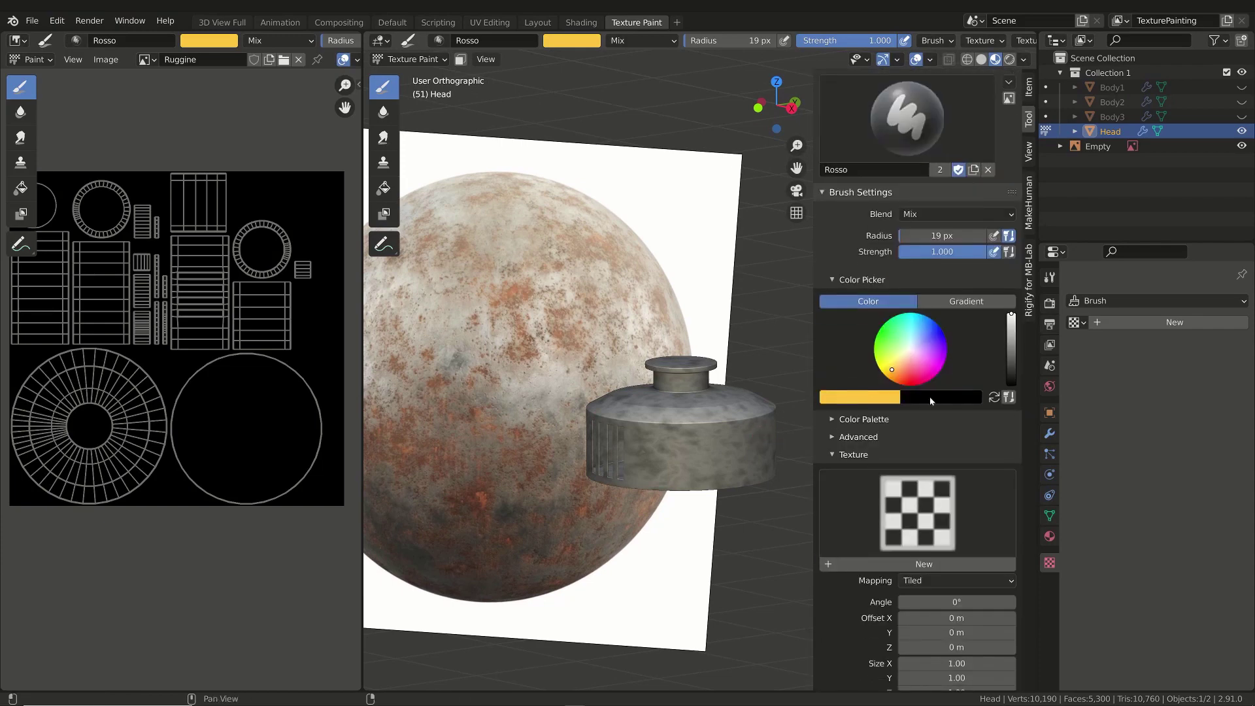
left_click(994, 398)
right_click(844, 400)
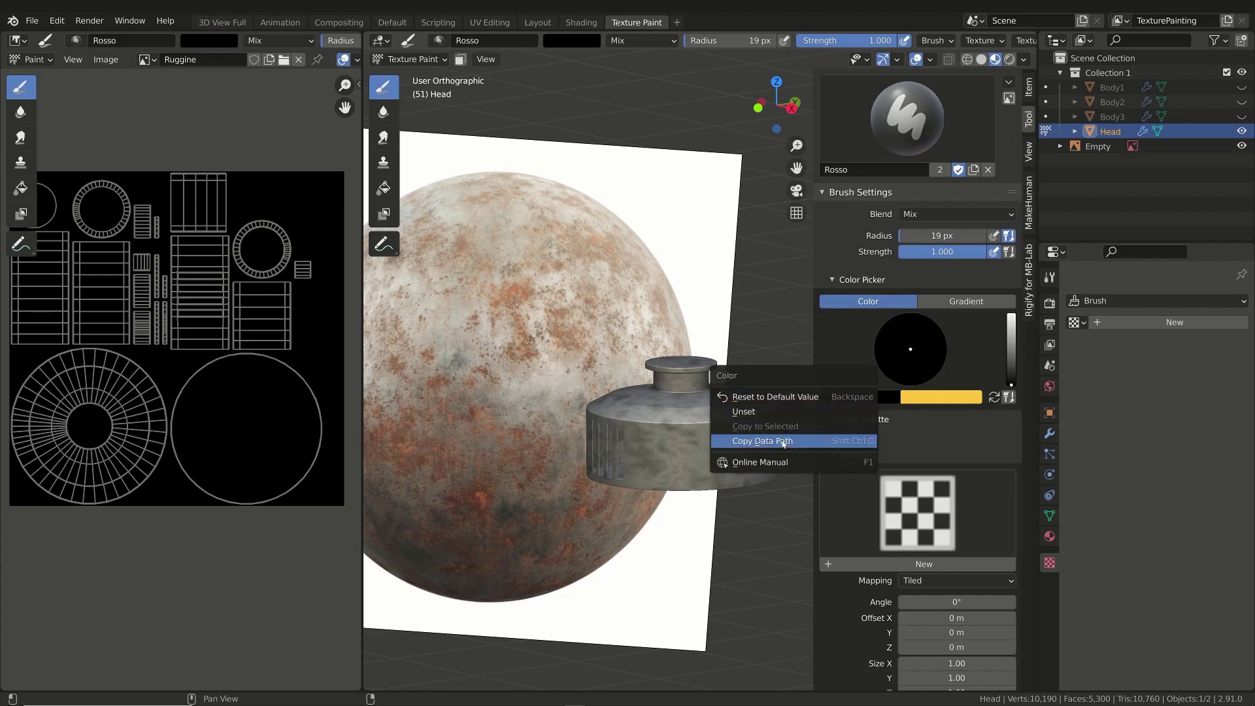
left_click(850, 398)
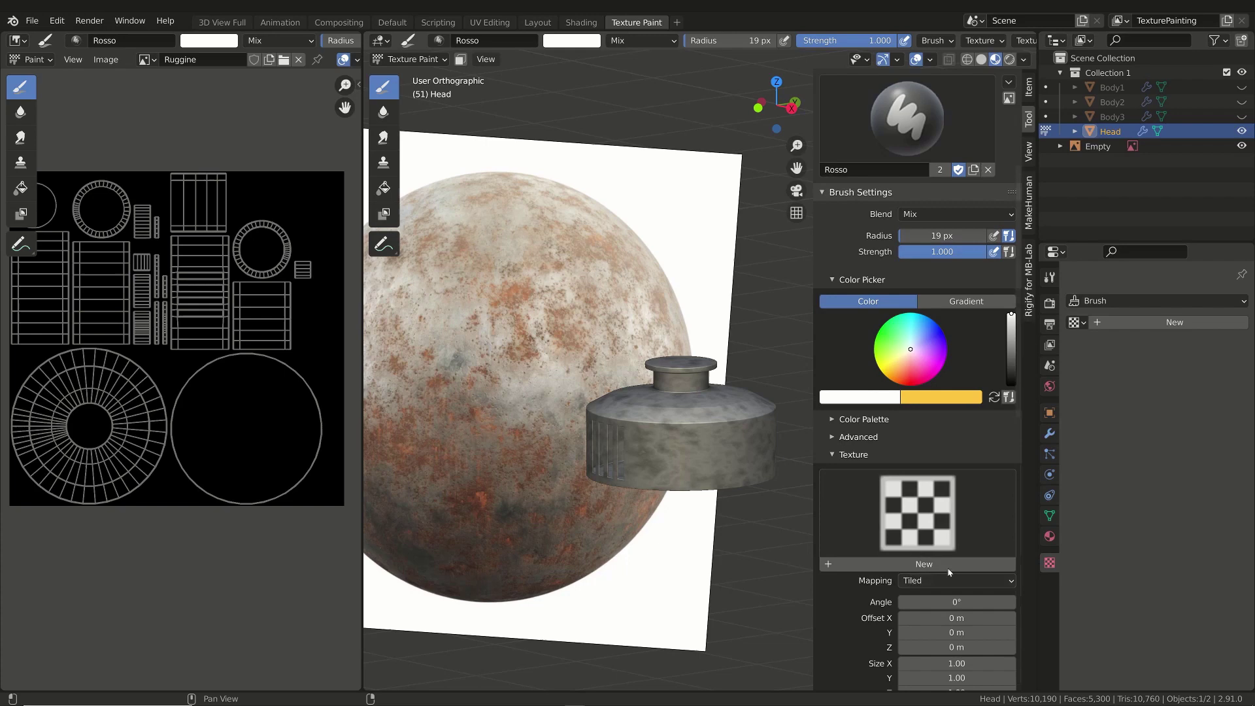
Add a new texture to the brush and name it Ruggine.
left_click(922, 564)
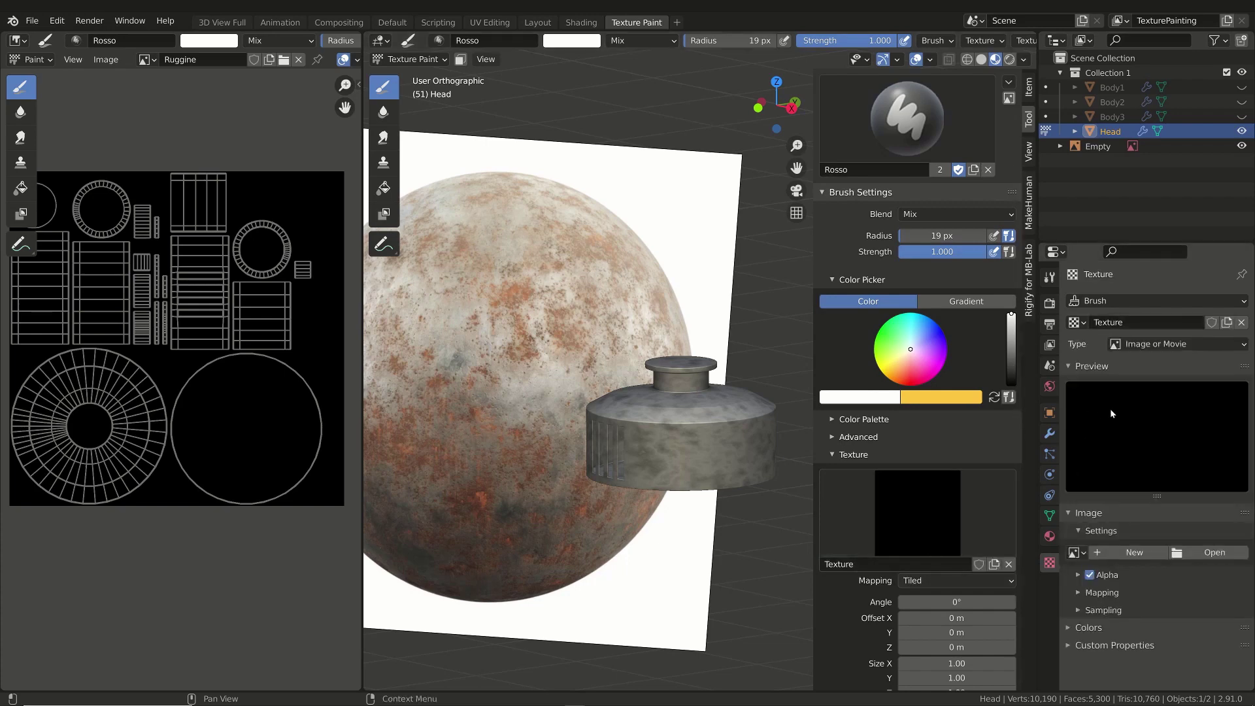
left_click(882, 564)
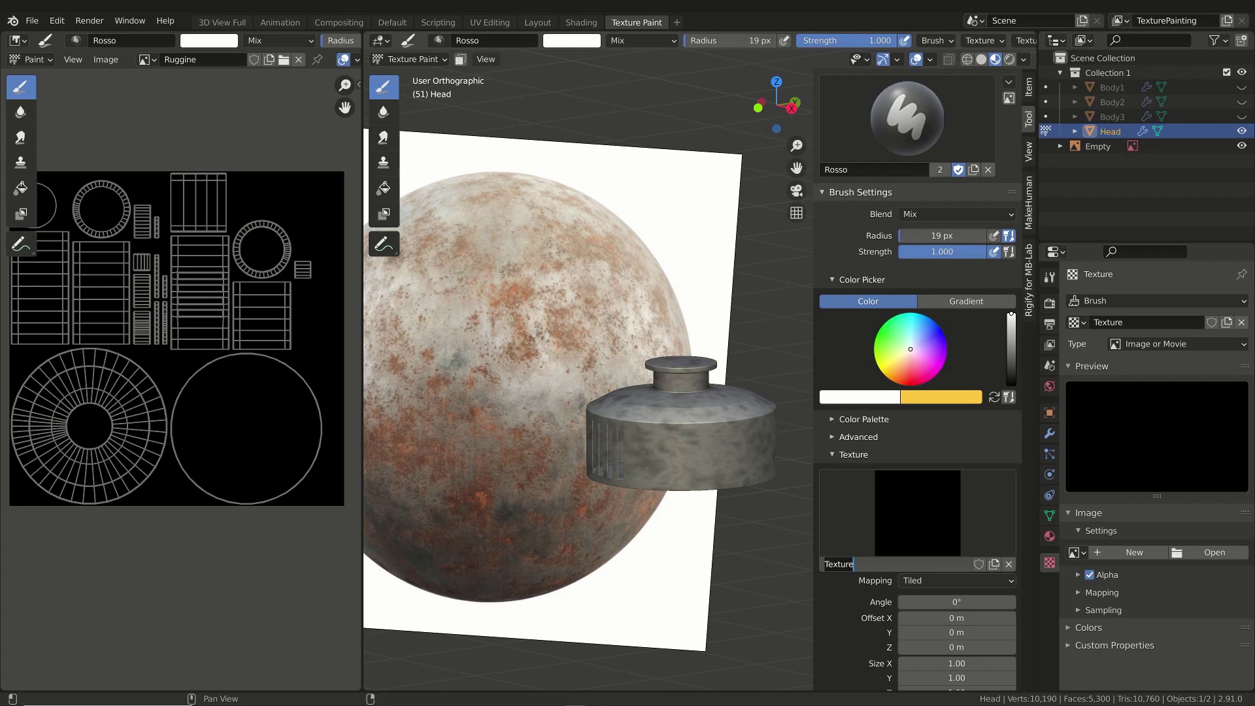
type("Ruggine")
key("Return")
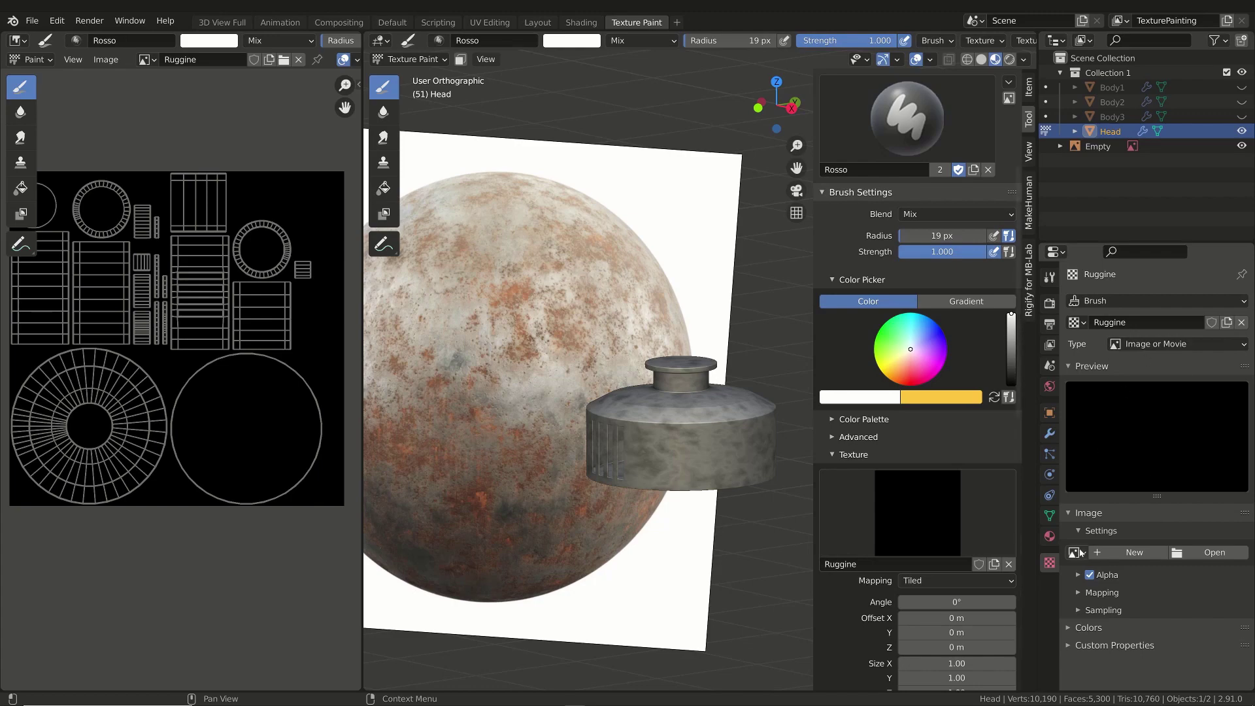
Load Rust003_1K_Color.jpg from the Rust003_1K-JPG folder as the Ruggine texture's image.
left_click(1210, 553)
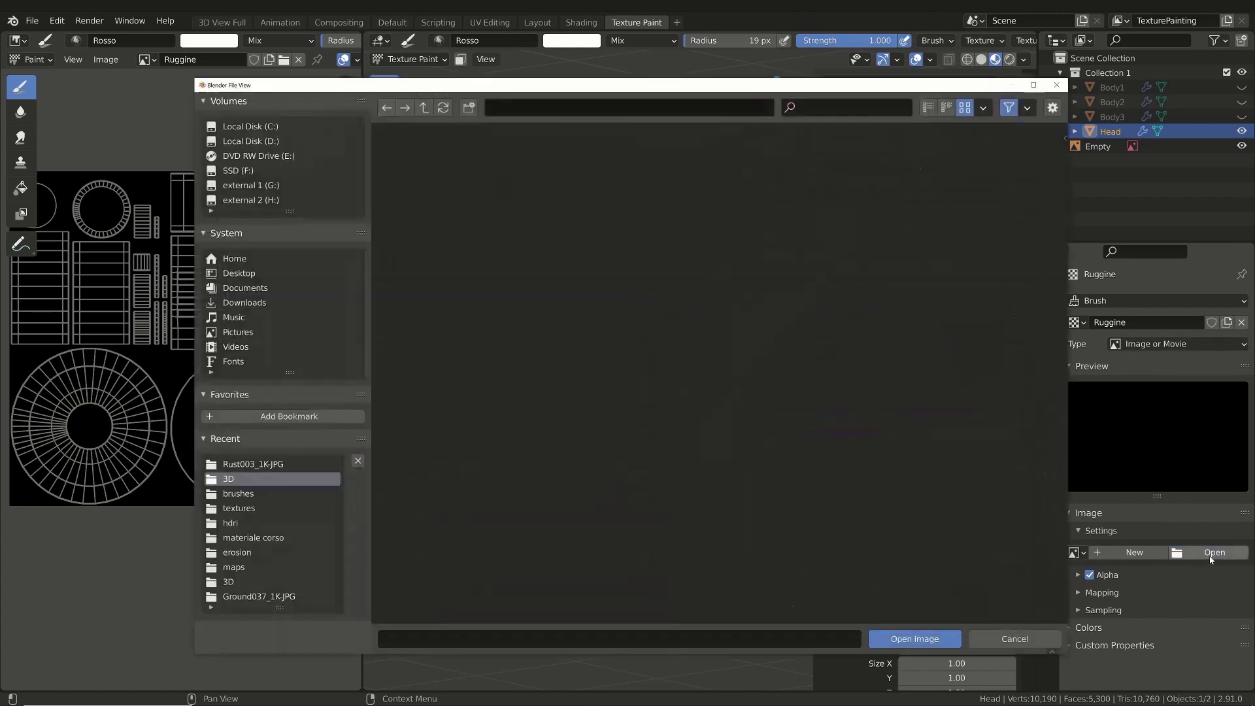
left_click(251, 464)
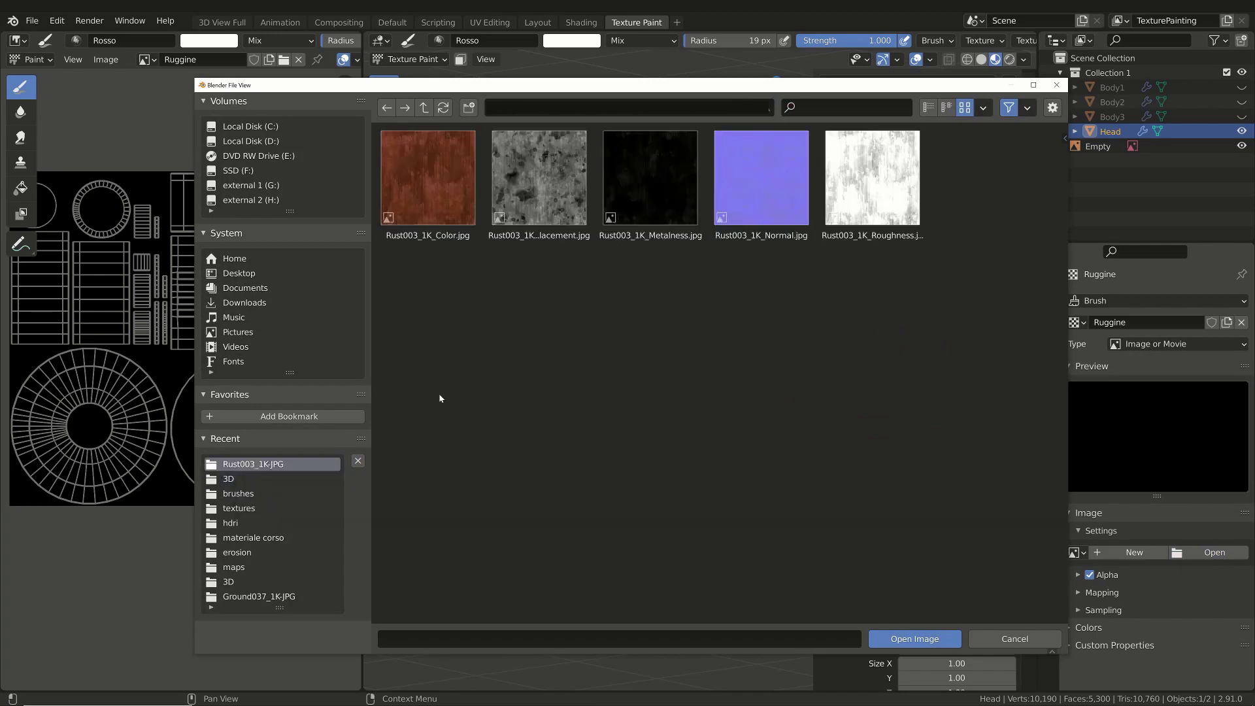
double_click(428, 193)
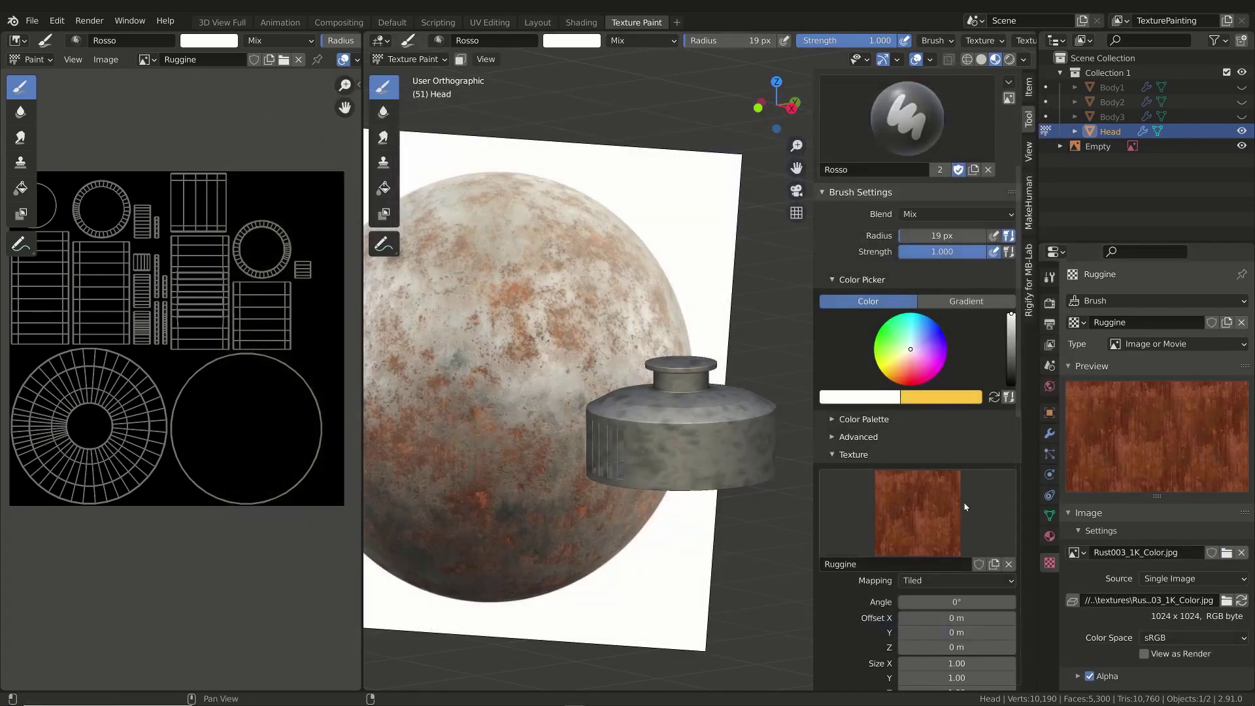
Try a rust stroke on the side of the Head with a 65 px brush, and undo it.
scroll(952, 382, "down", 4)
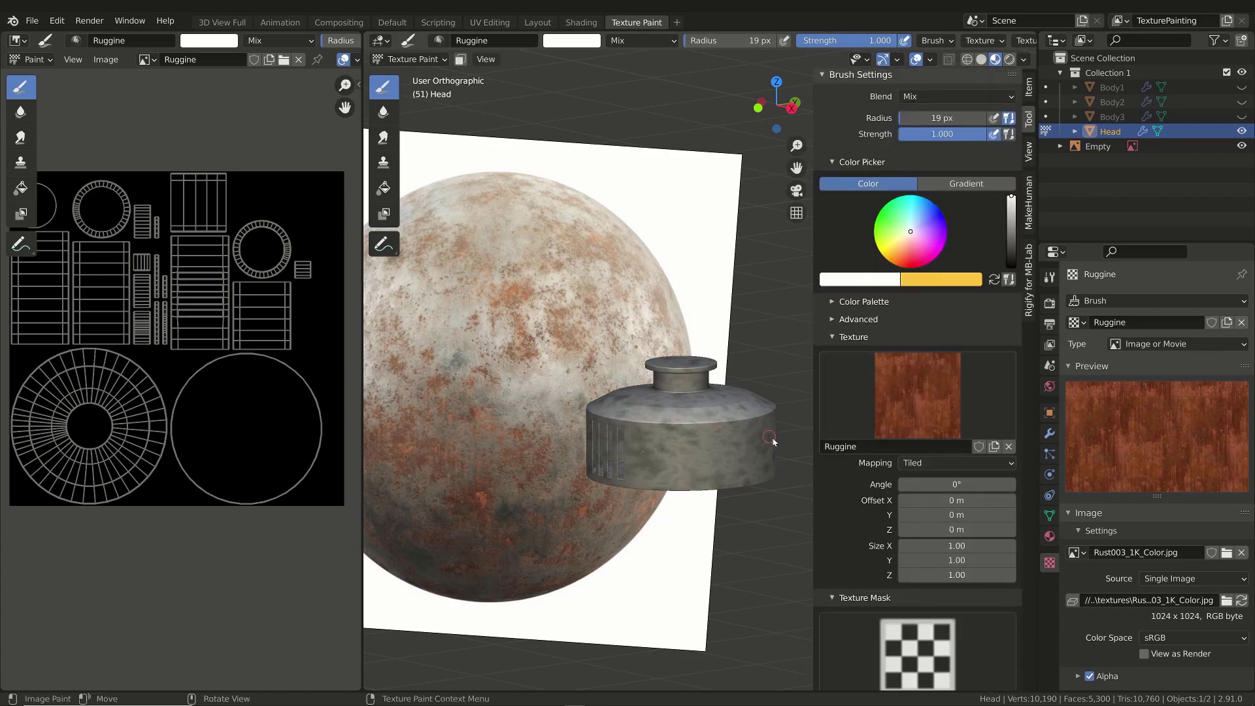
scroll(903, 391, "down", 3)
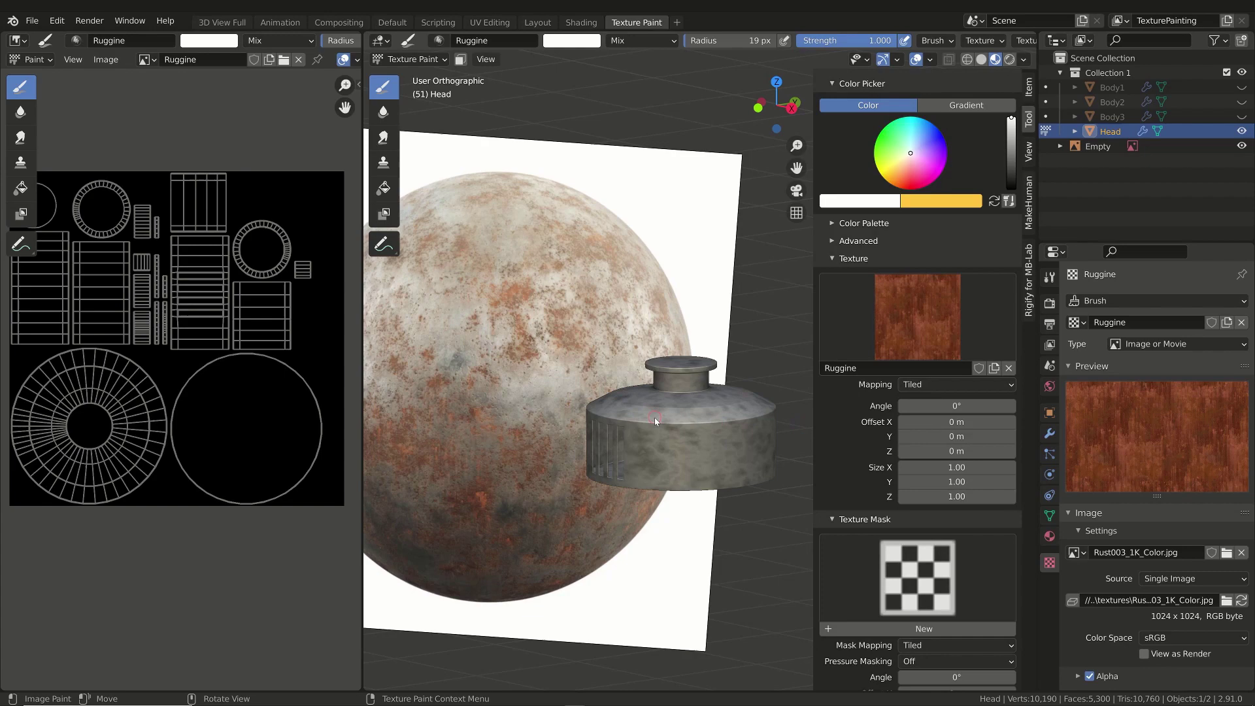
key("f")
left_click(697, 447)
left_click_drag(678, 456, 685, 444)
scroll(711, 442, "up", 2)
mouse_move(711, 442)
middle_mouse_down()
mouse_move(655, 456)
mouse_move(676, 436)
middle_mouse_up()
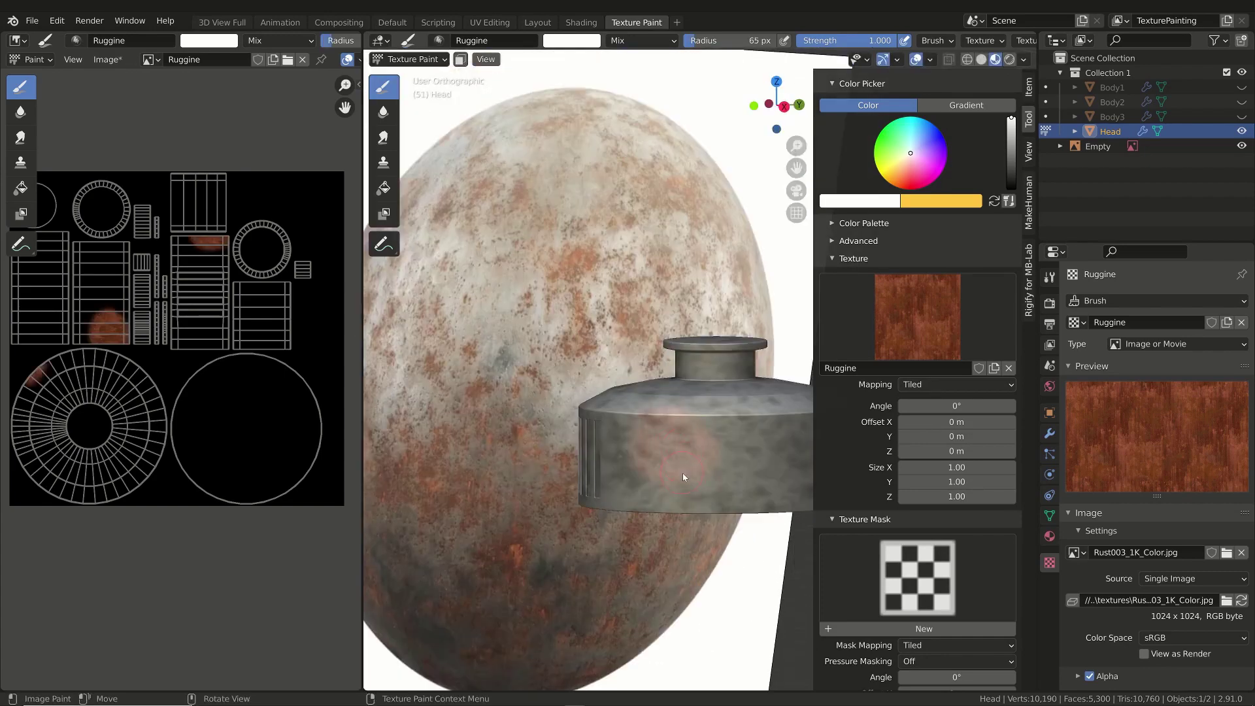
scroll(880, 377, "up", 5)
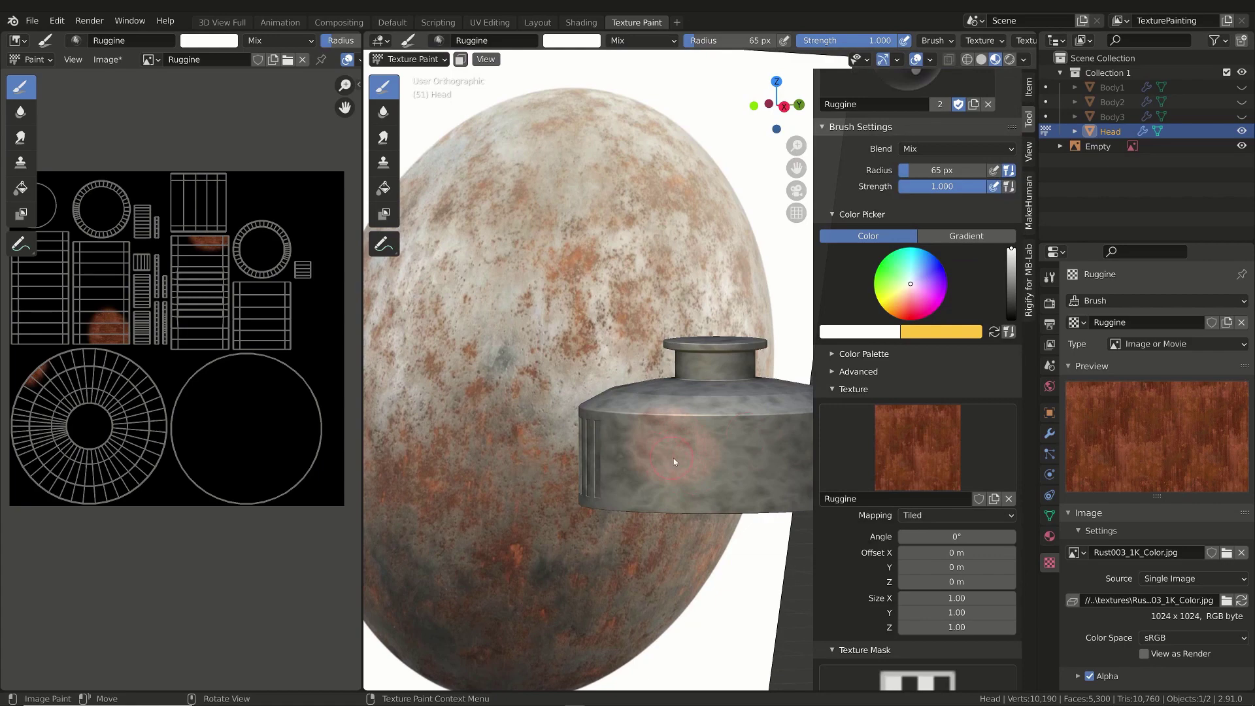
key("ctrl+z")
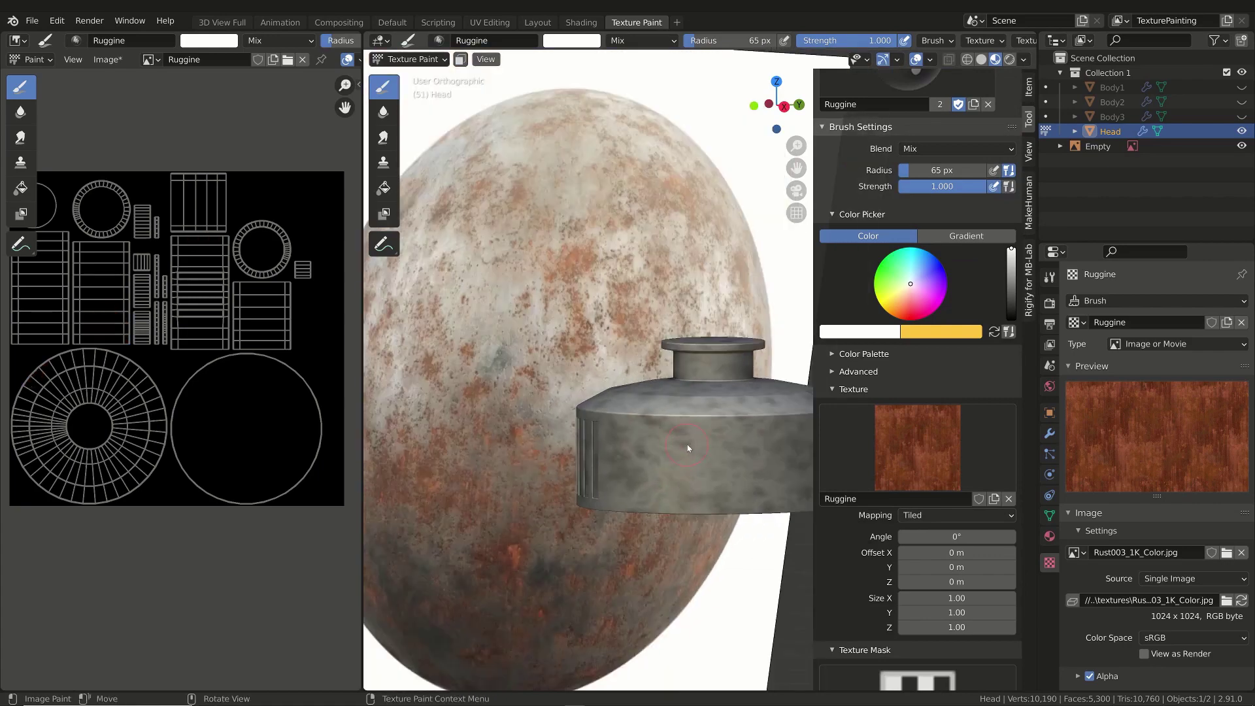
Paint a patch of rust on the Head's cylindrical side with a 98 px brush.
middle_click_drag(673, 458, 683, 434)
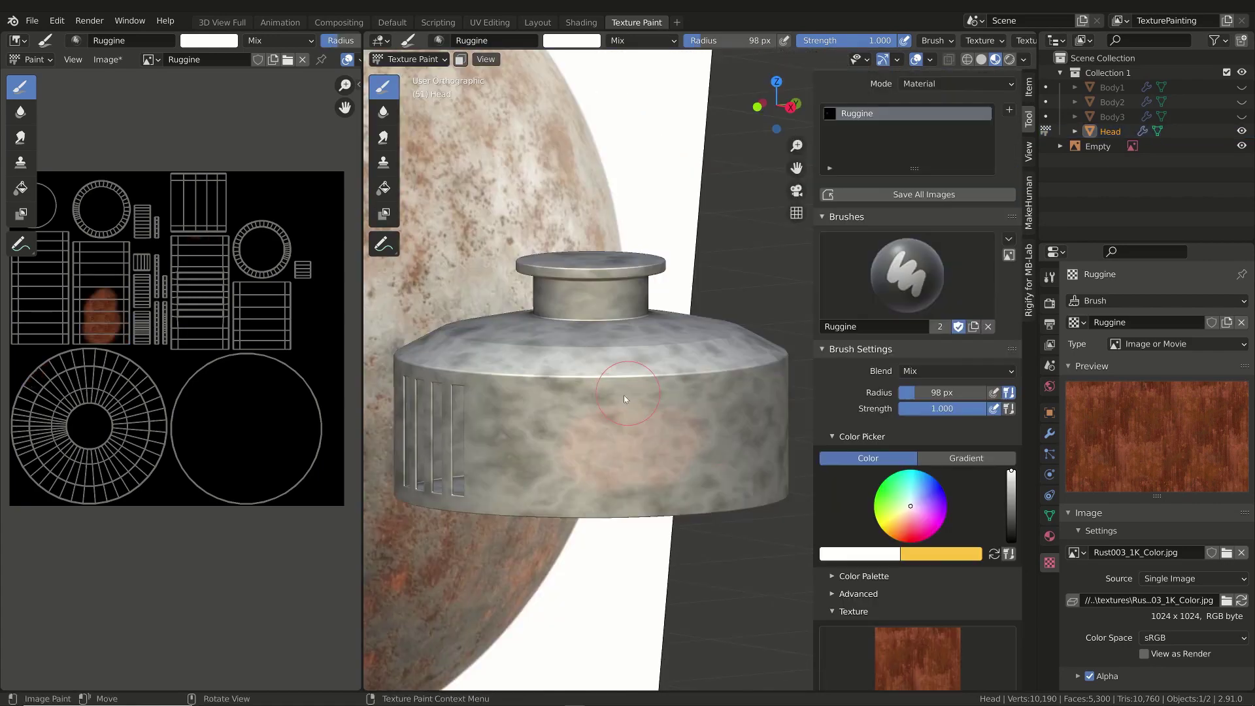
middle_click_drag(623, 395, 618, 419)
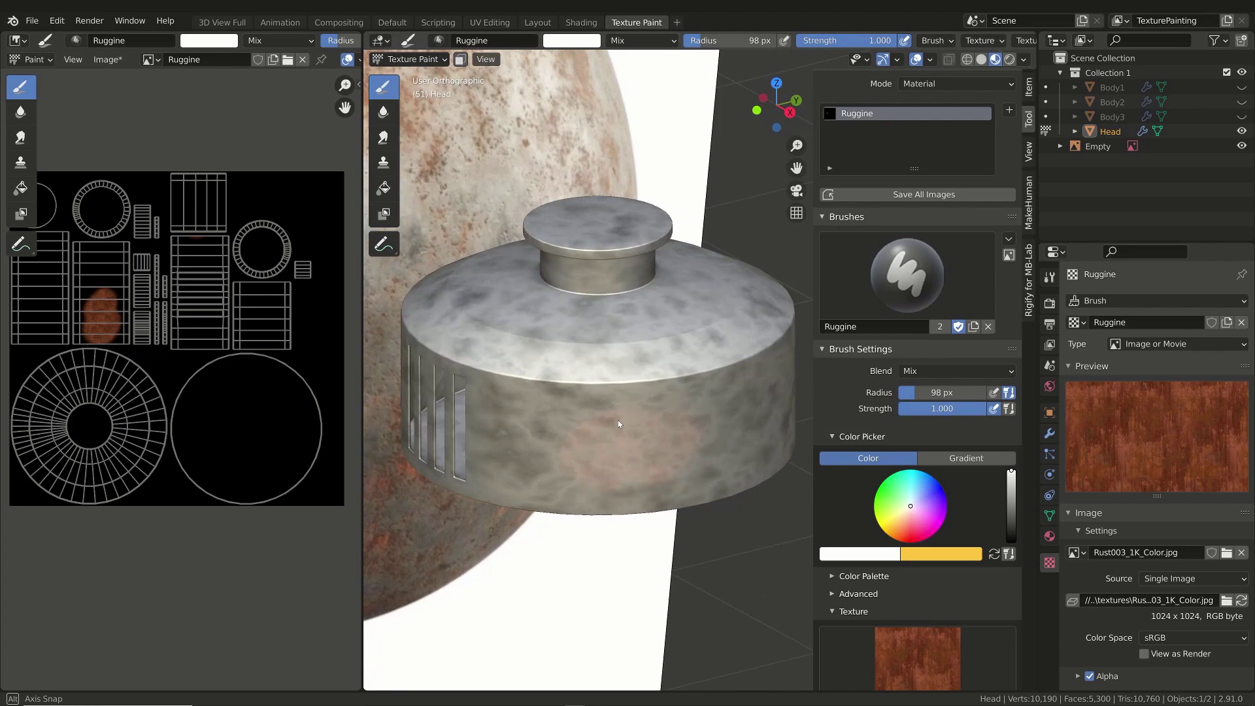
Open the Metallo shader graph and spread out the Ruggine, Noise Texture and Add nodes while inspecting the rust patch.
left_click(578, 25)
middle_click_drag(353, 543, 369, 477)
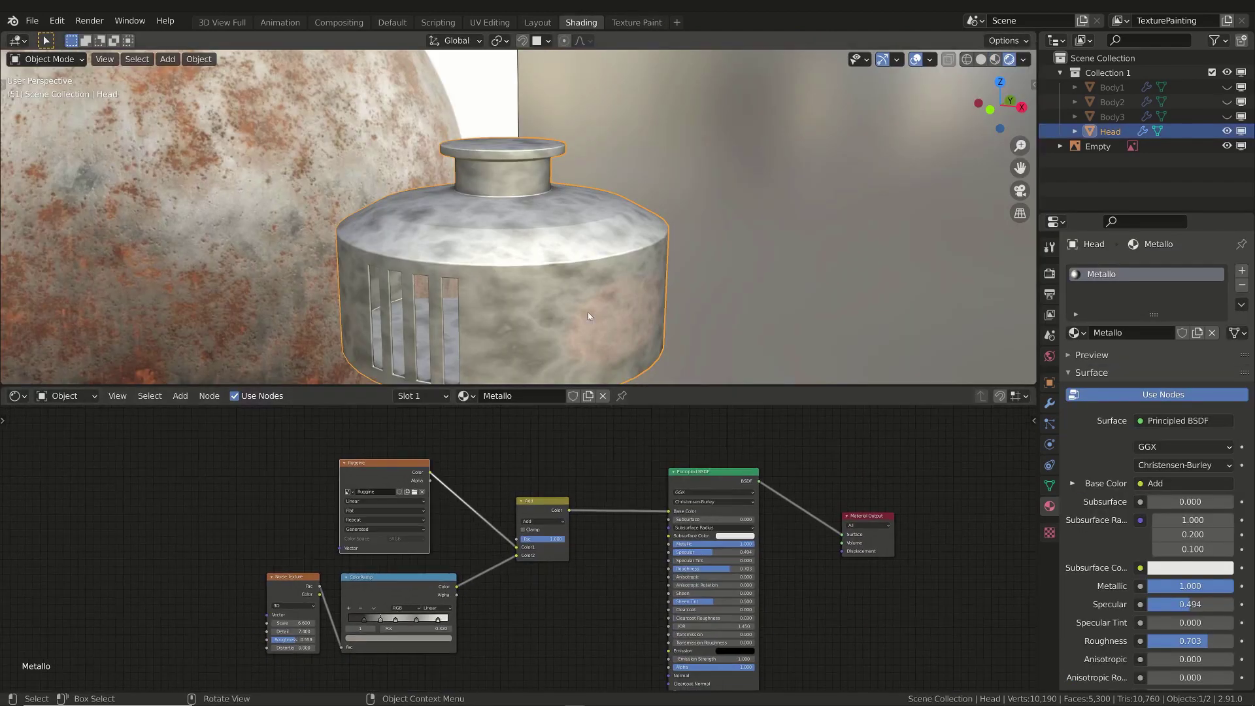
left_click_drag(368, 478, 386, 467)
left_click_drag(304, 577, 284, 573)
left_click_drag(378, 464, 370, 469)
mouse_move(544, 499)
left_mouse_down()
mouse_move(528, 496)
mouse_move(540, 496)
left_mouse_up()
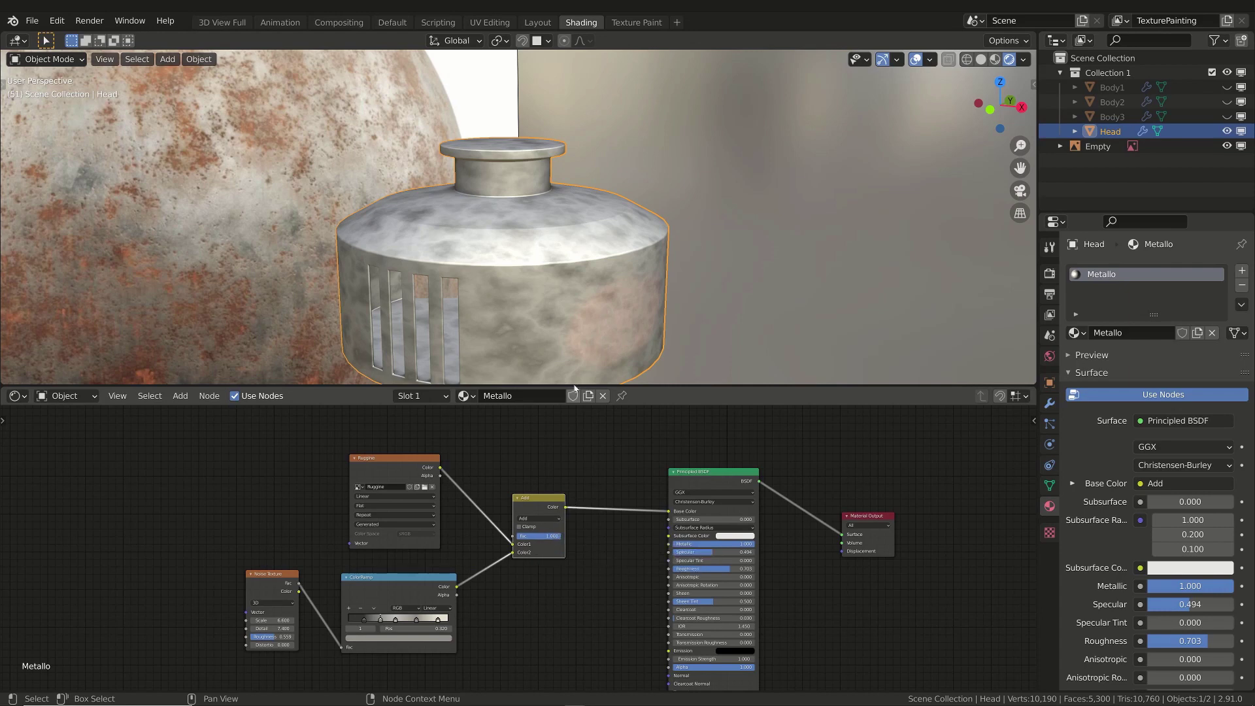
middle_click_drag(484, 281, 516, 245)
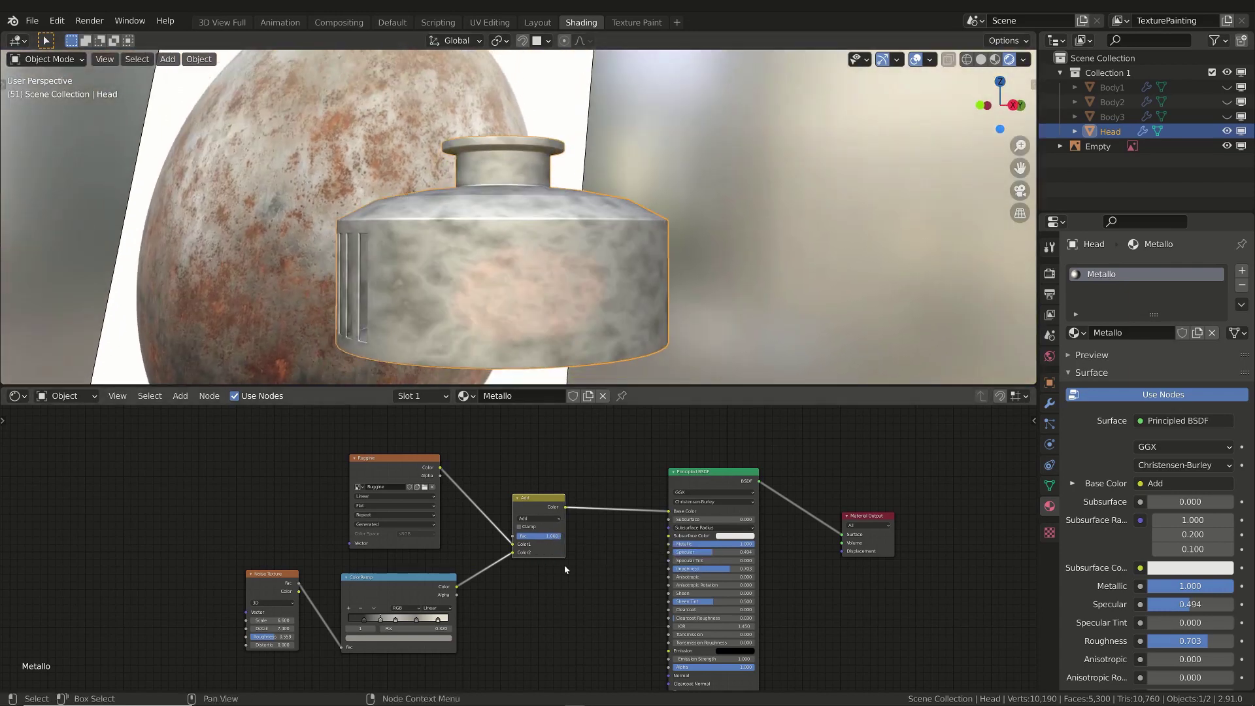
Try the Add node with a factor of 0.000, and undo the change.
left_click_drag(557, 538, 516, 538)
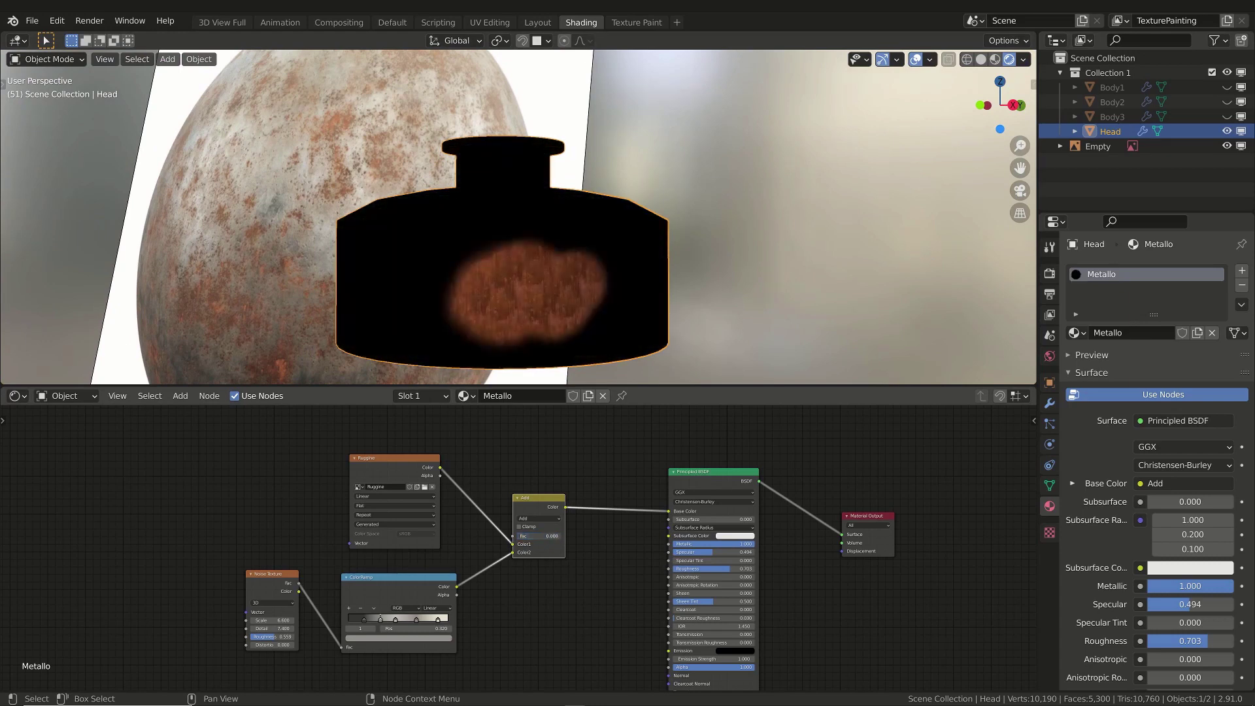
key("ctrl+z")
Reposition the Ruggine image node and the Add node in the shader graph, keeping the Add blend mode.
mouse_move(412, 458)
left_mouse_down()
mouse_move(421, 436)
mouse_move(412, 462)
left_mouse_up()
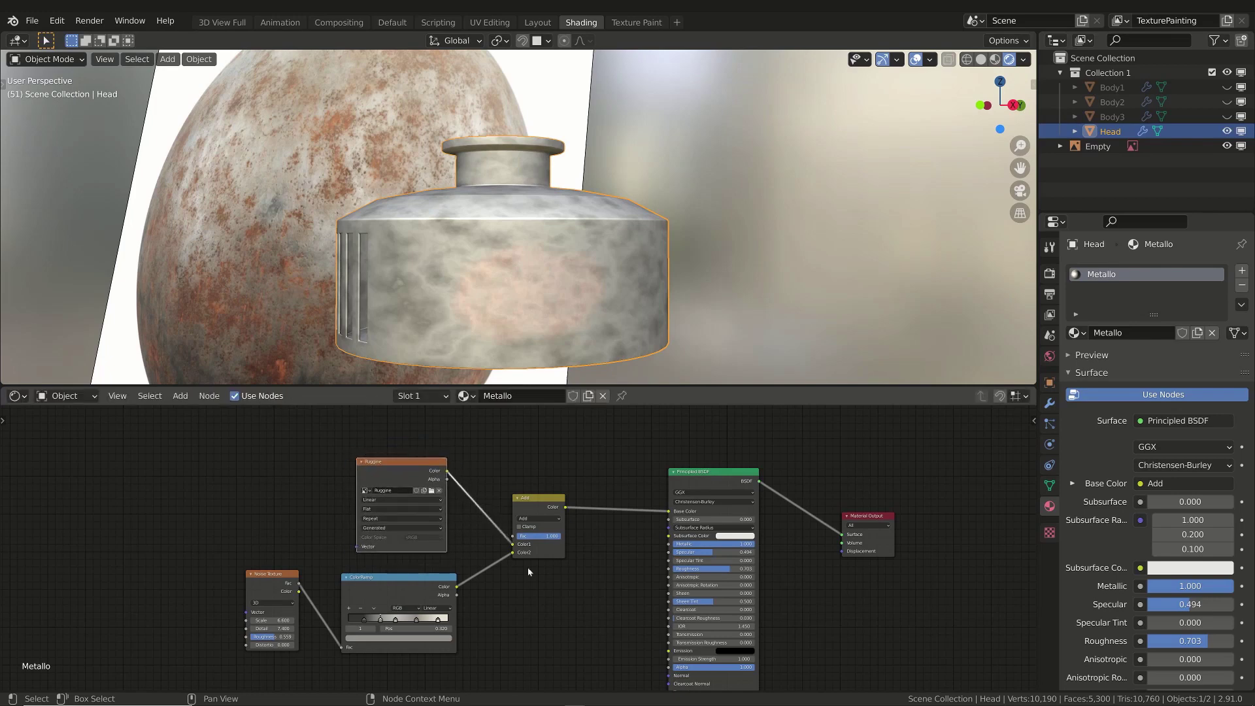
left_click_drag(543, 499, 560, 495)
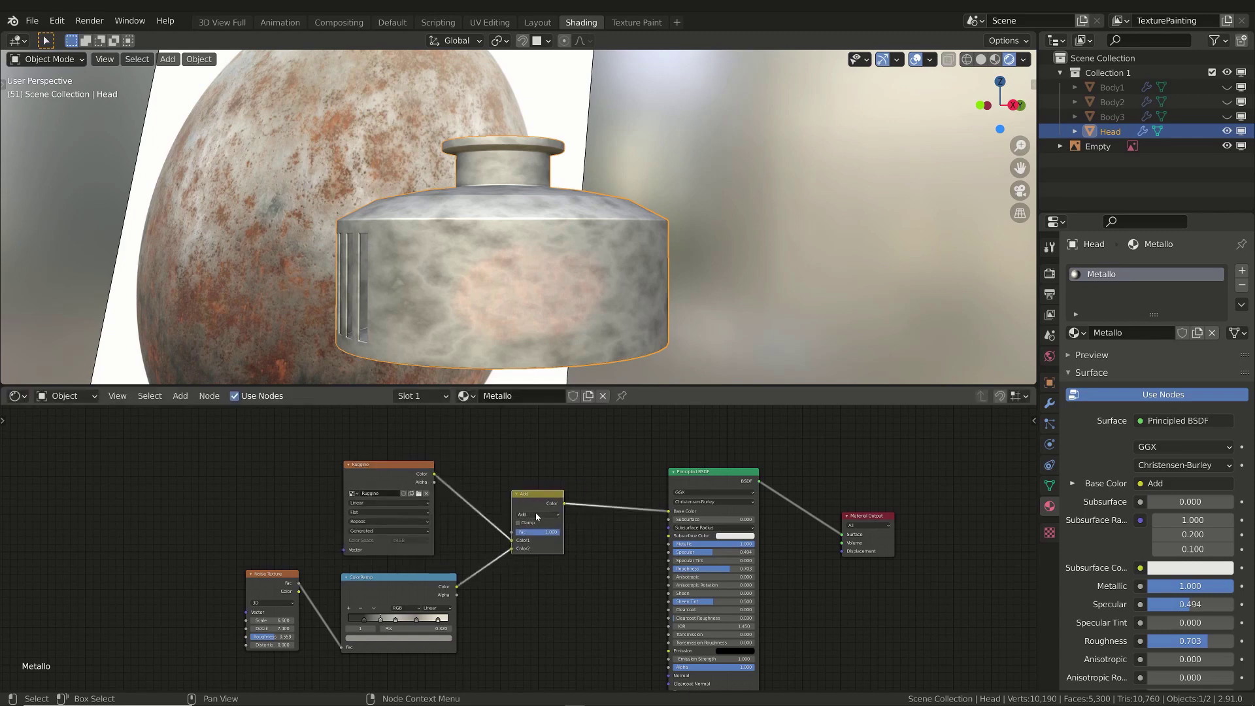
left_click(536, 515)
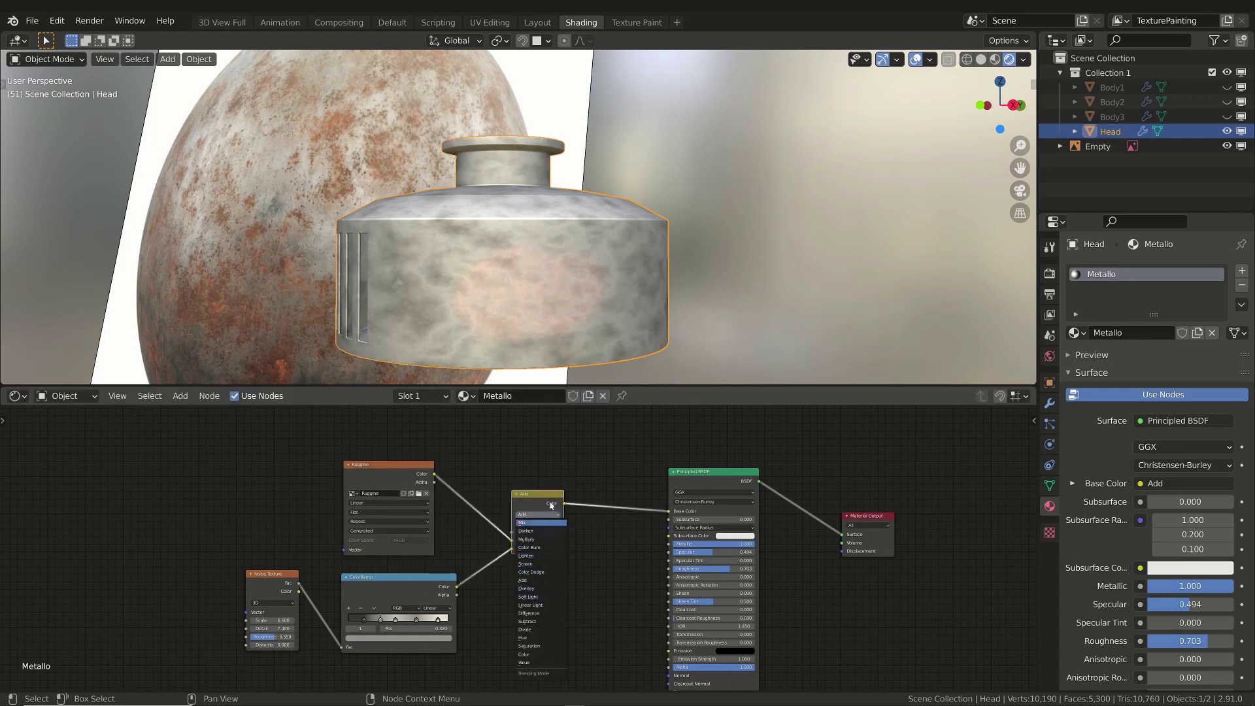
left_click(550, 497)
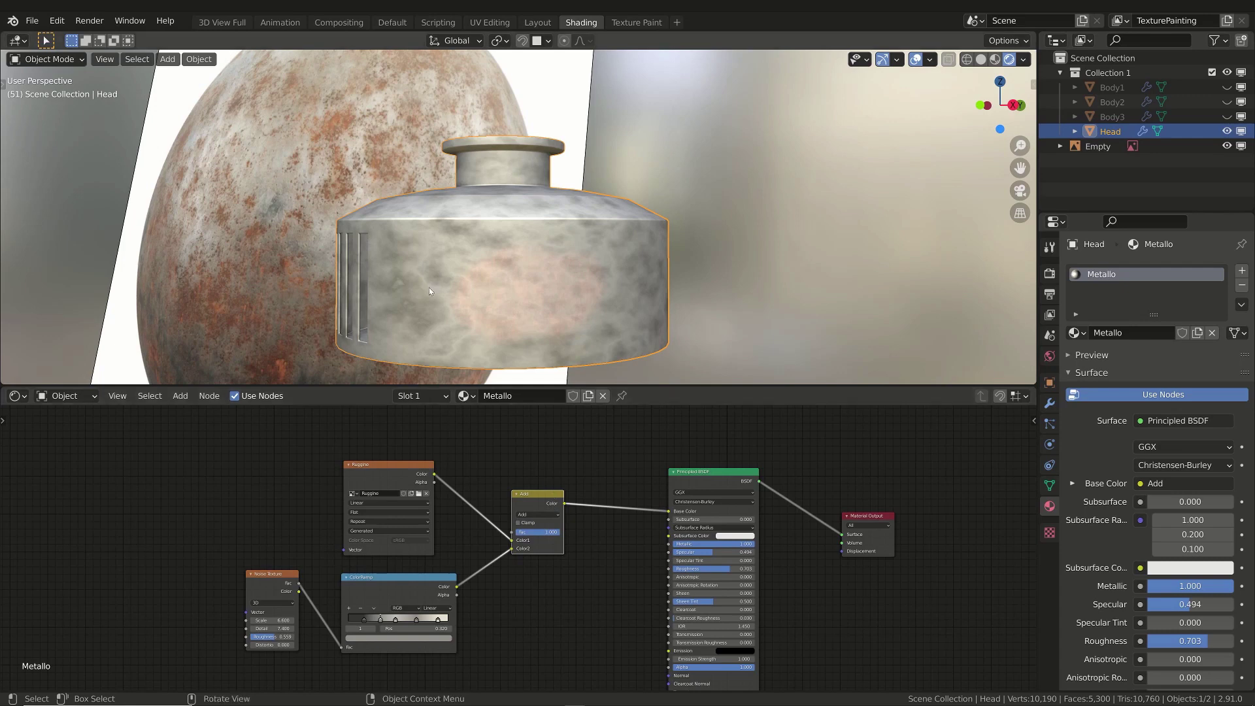
left_click_drag(539, 496, 538, 507)
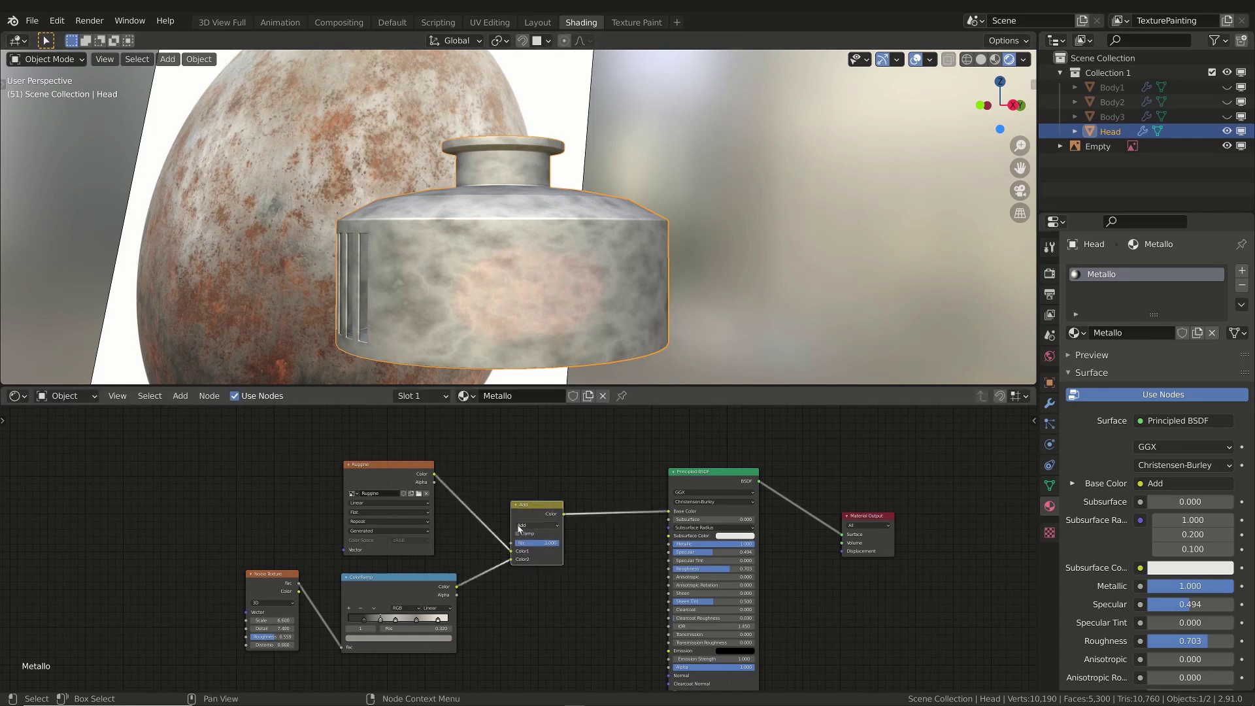
left_click_drag(400, 472, 405, 461)
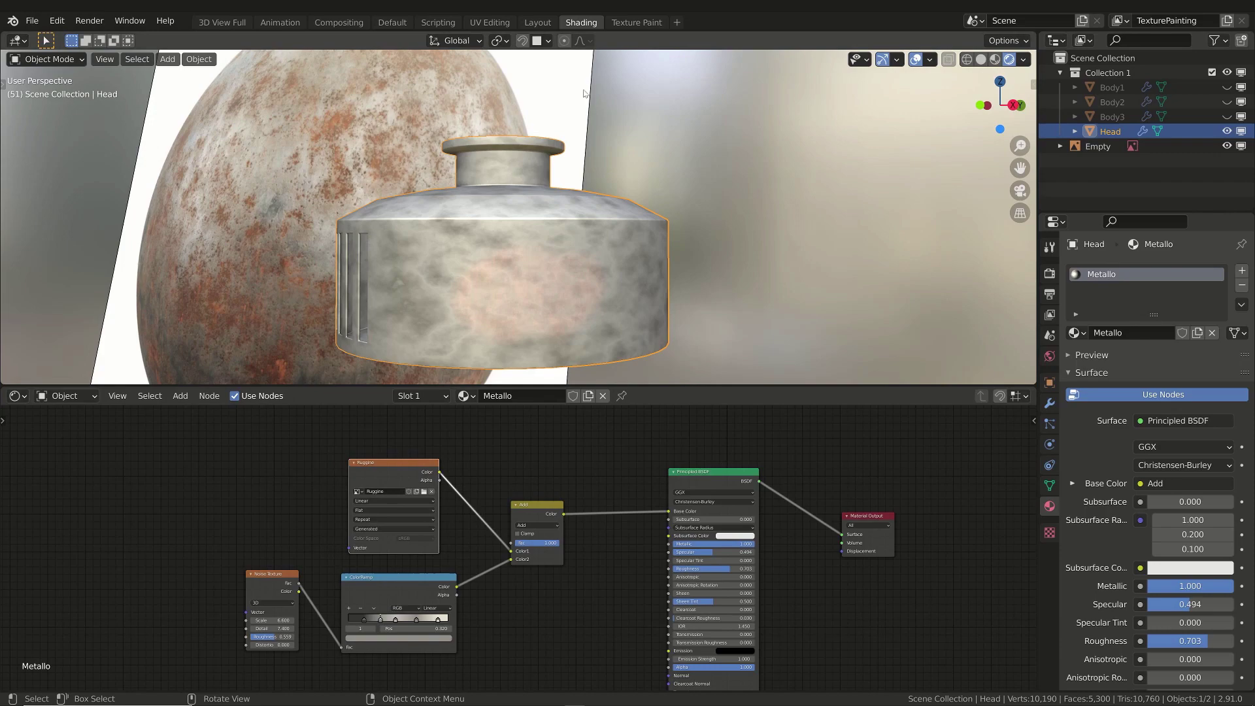
Return to the texture painting workspace and show the image editor's sidebar with the brush settings.
left_click(636, 22)
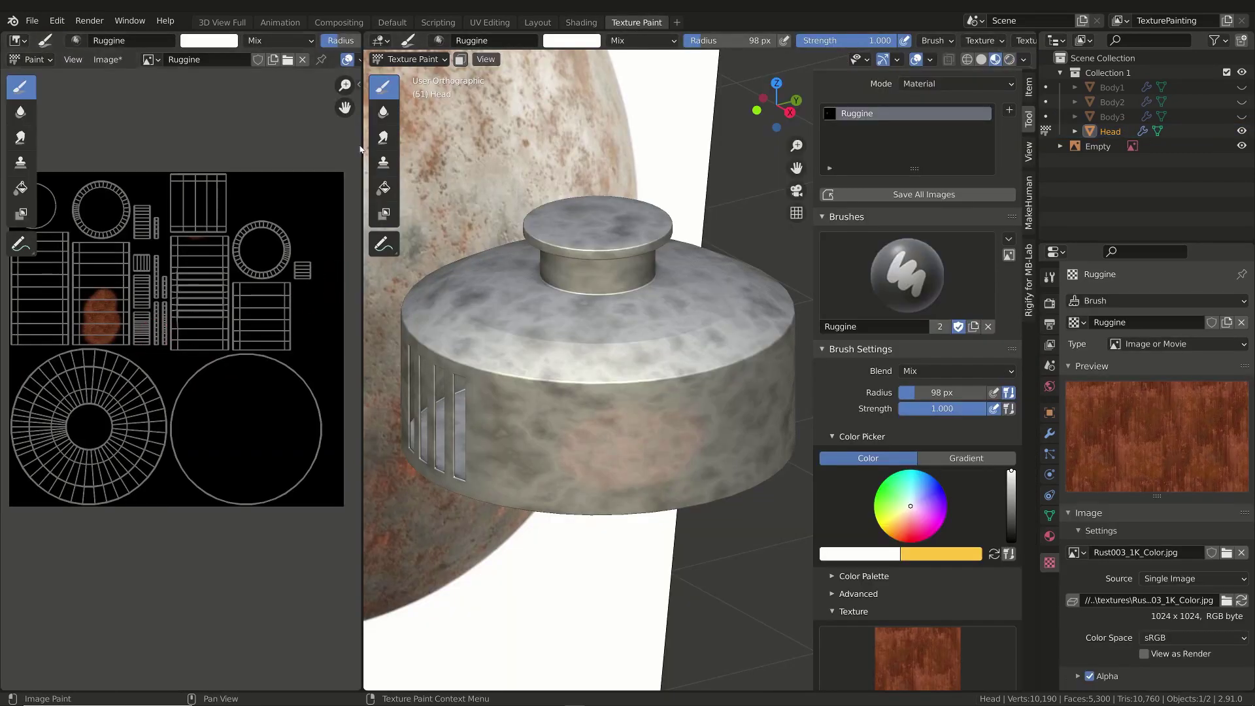
left_click(359, 85)
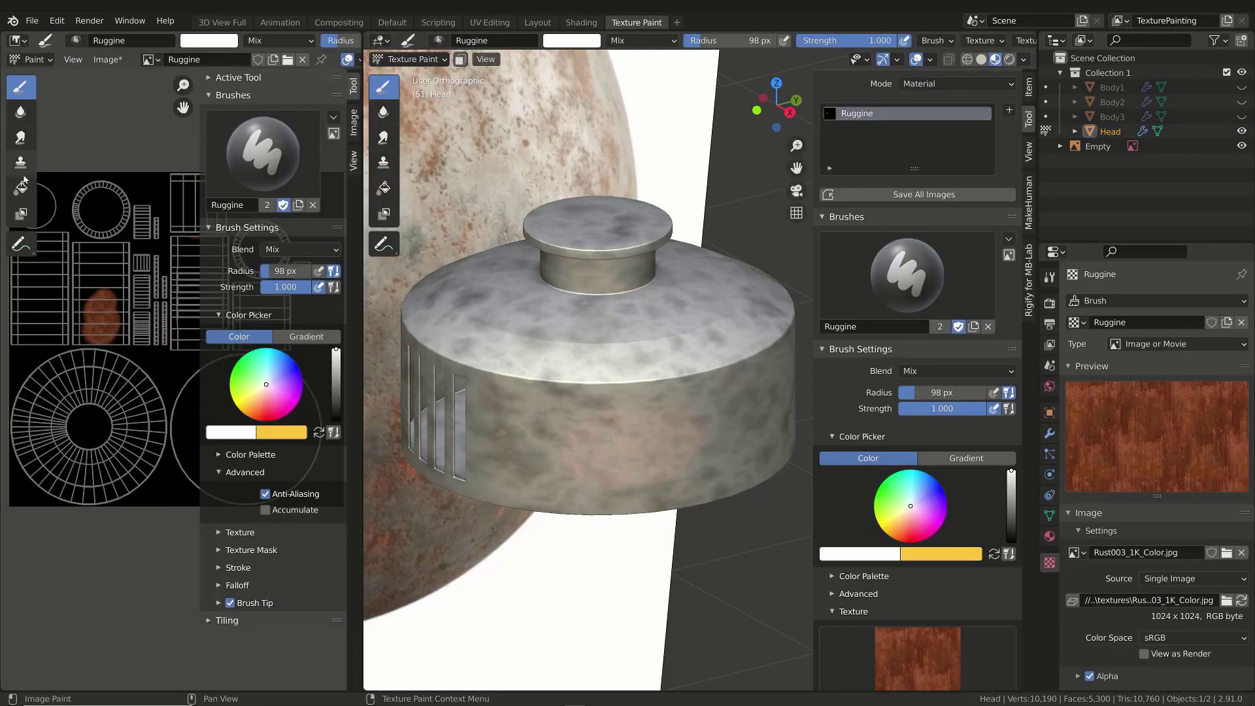
Fill the Head's Ruggine texture with white using the Fill tool, swapping the brush's primary and secondary colours.
left_click(20, 187)
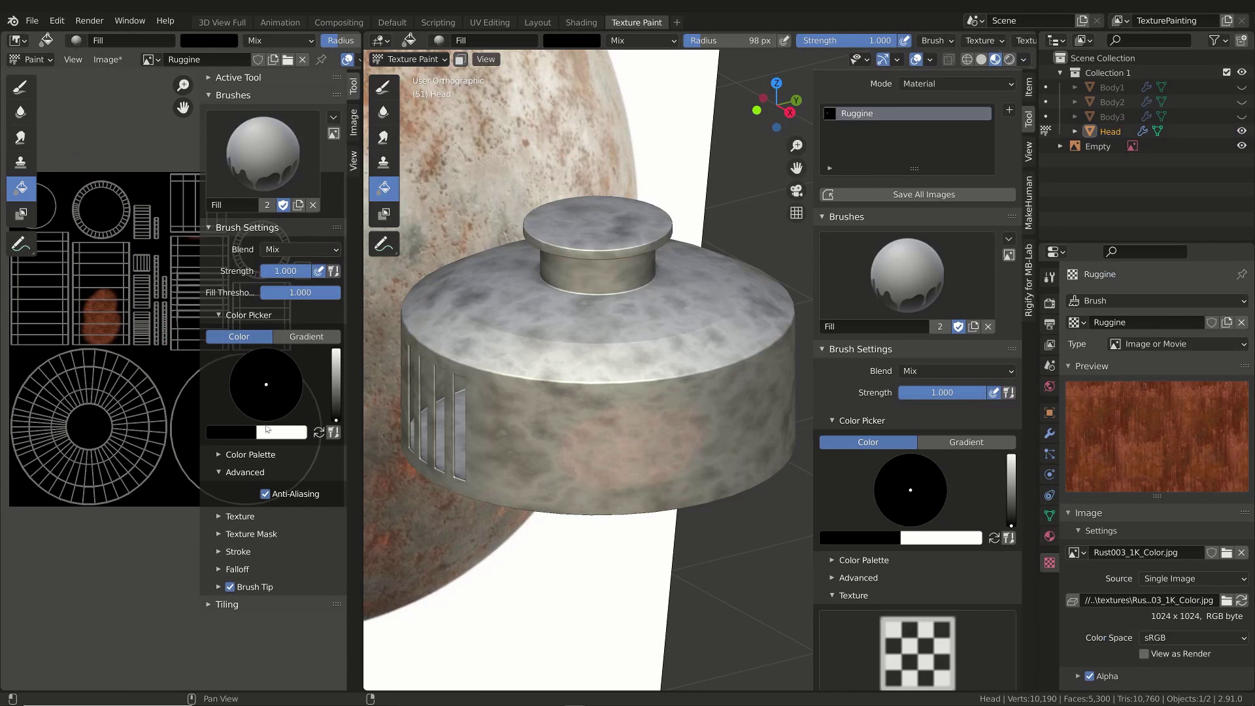
left_click(319, 432)
left_click(530, 418)
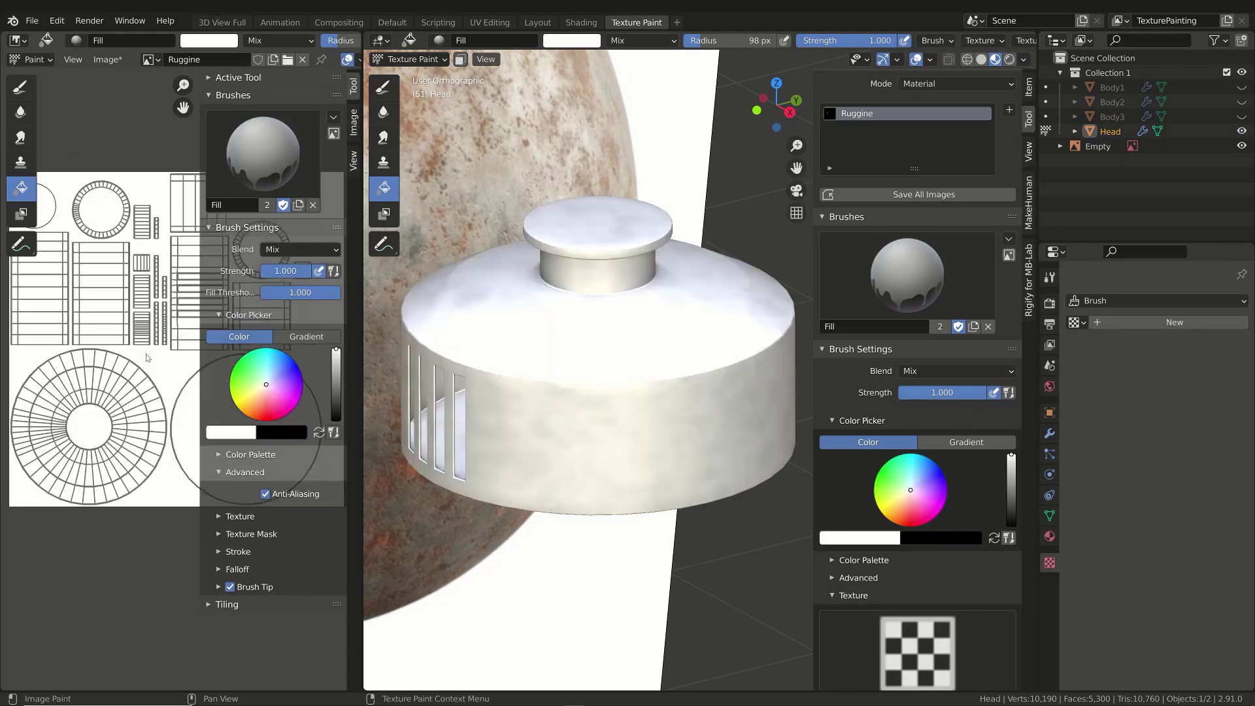
Set the Add node's blend mode to Multiply in the Metallo shader graph and check the Head's metal.
left_click(581, 22)
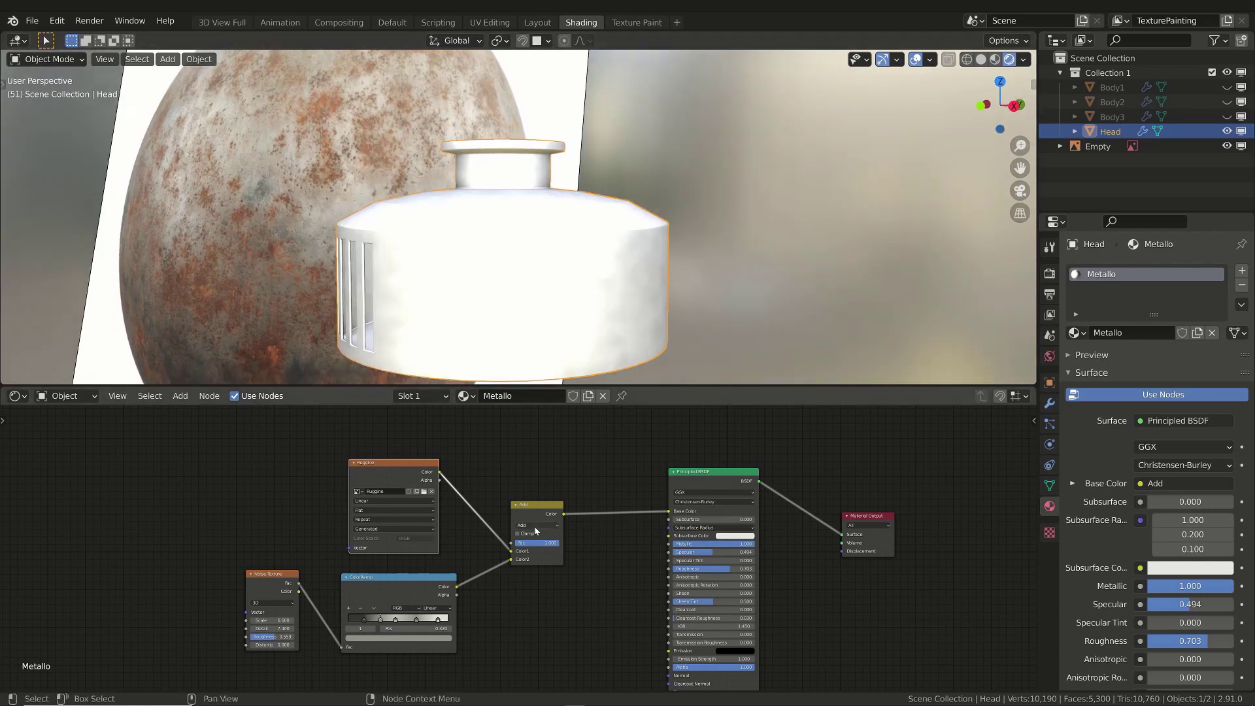
left_click(537, 525)
left_click(536, 549)
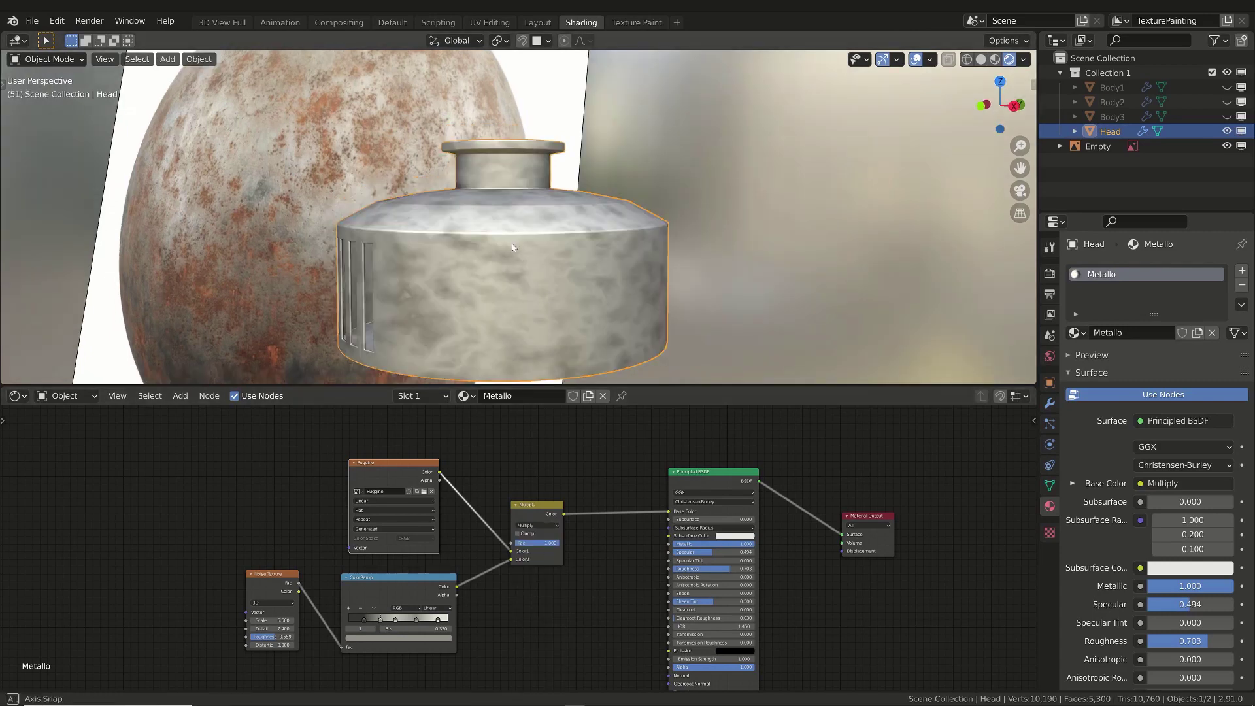
middle_click_drag(511, 243, 513, 257)
Paint a large rust patch on the Head's side wall in the texture painting workspace with the Ruggine brush.
left_click(631, 22)
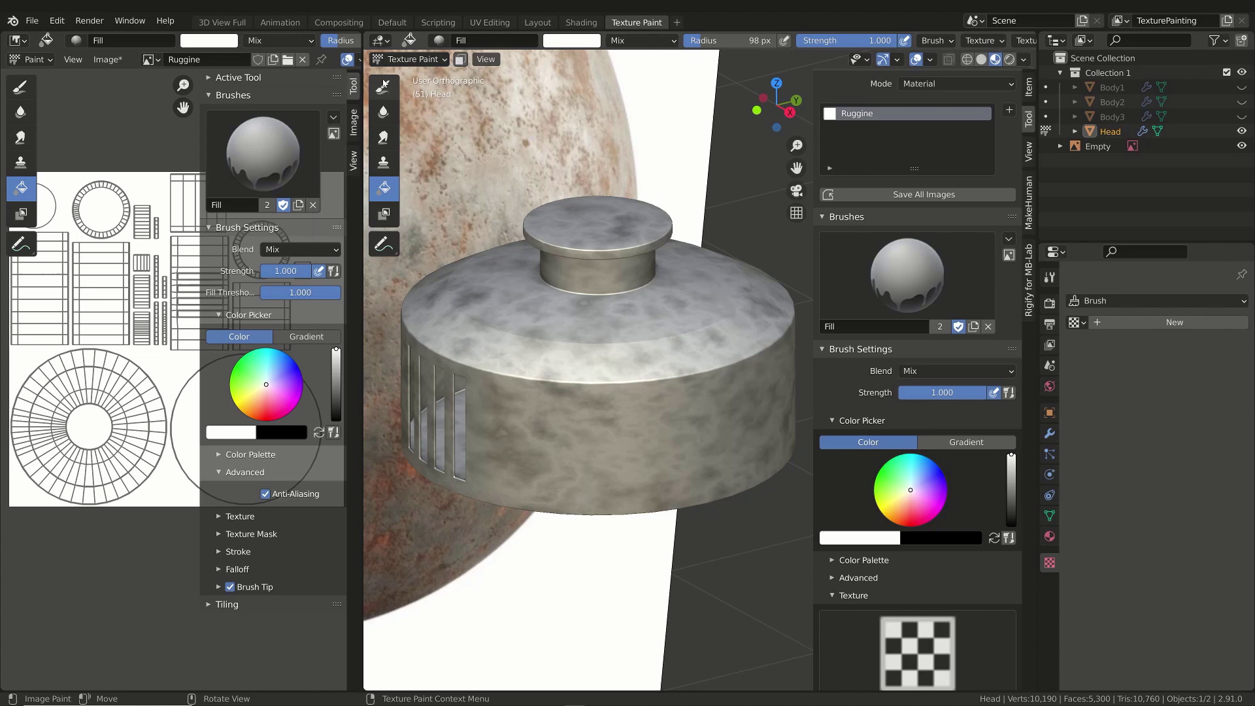
scroll(928, 555, "down", 3)
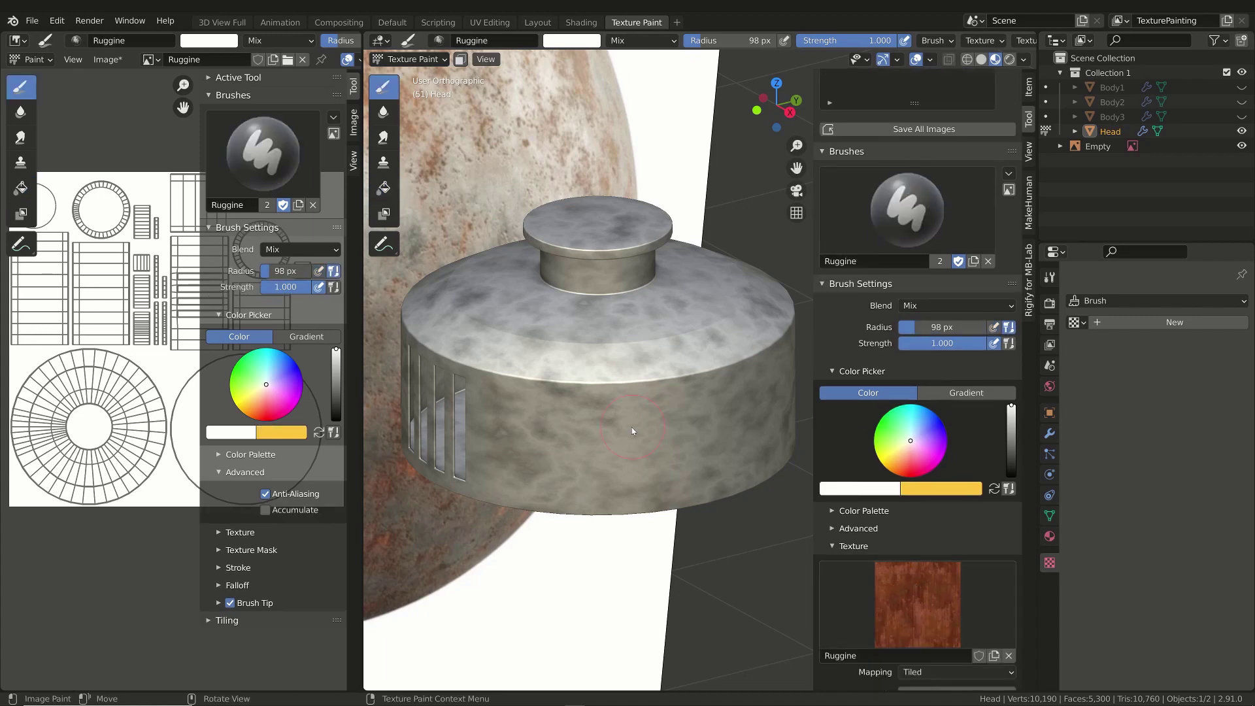
mouse_move(609, 464)
left_mouse_down()
mouse_move(739, 415)
mouse_move(672, 477)
left_mouse_up()
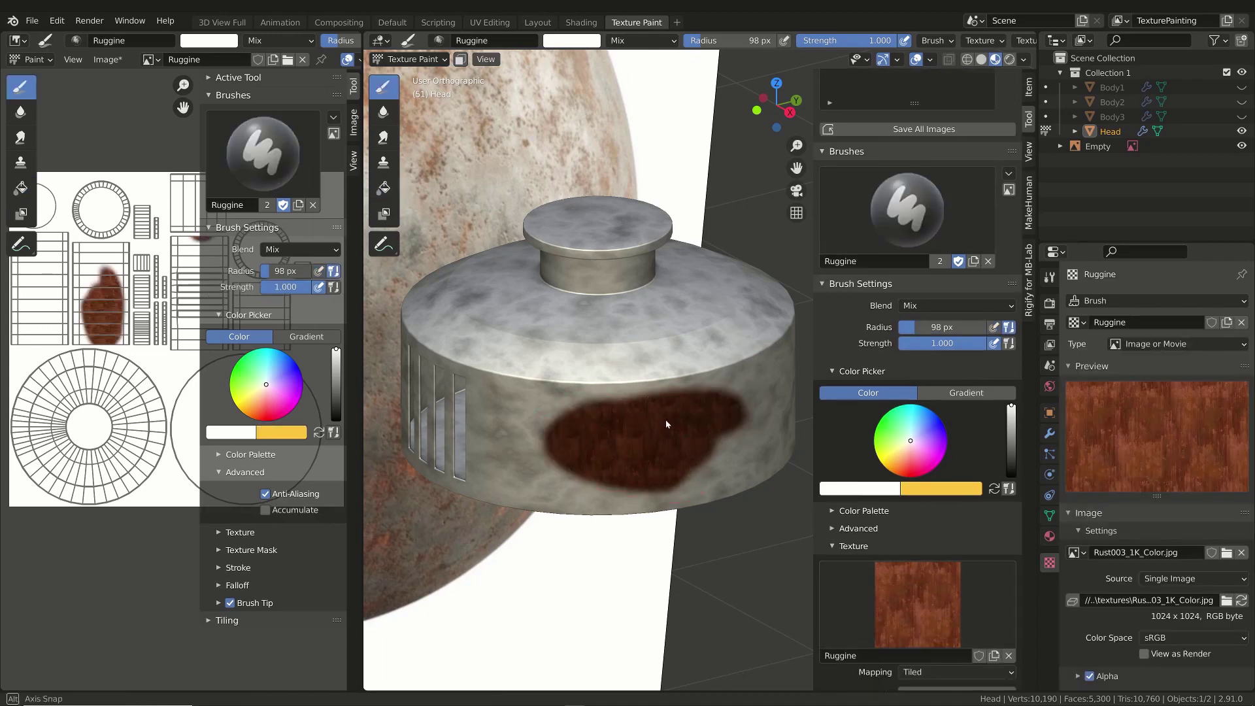
mouse_move(667, 422)
middle_mouse_down()
mouse_move(559, 387)
mouse_move(657, 394)
mouse_move(627, 466)
mouse_move(575, 418)
mouse_move(573, 303)
middle_mouse_up()
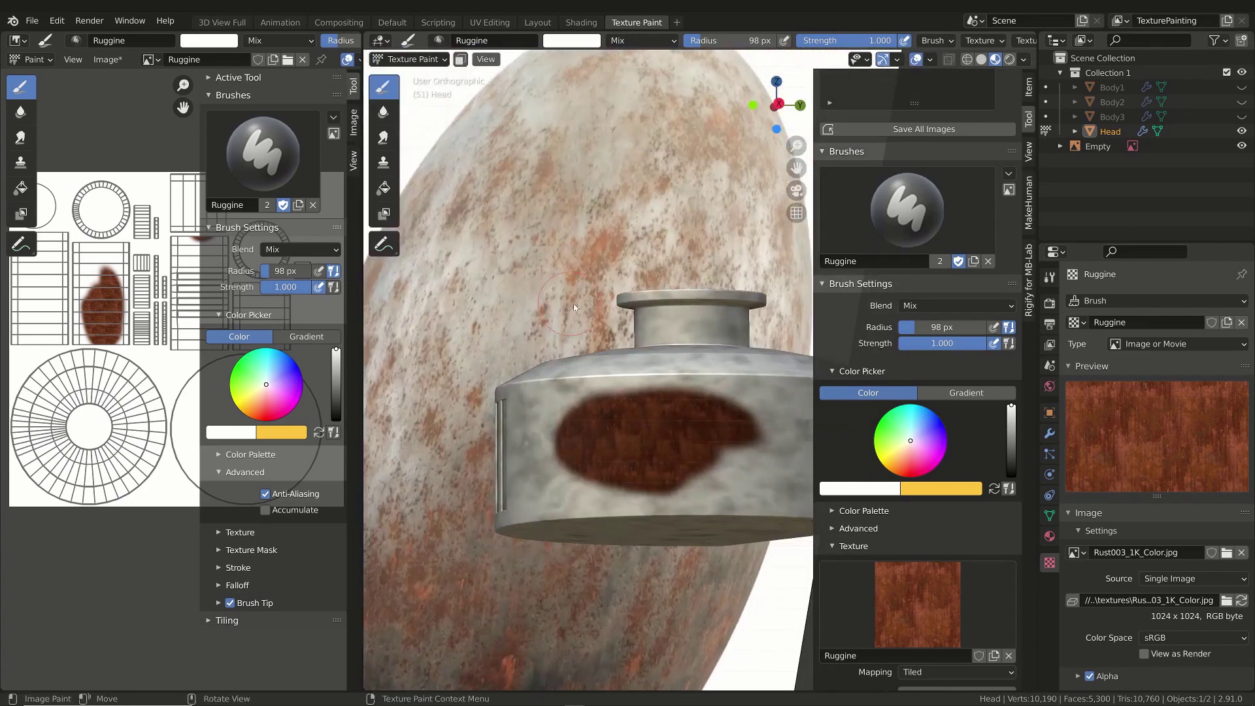
Set the Multiply node's factor to 1.000 in the shader graph and inspect the rust patch on the Head.
left_click(581, 22)
mouse_move(557, 542)
left_mouse_down()
mouse_move(515, 543)
mouse_move(559, 543)
left_mouse_up()
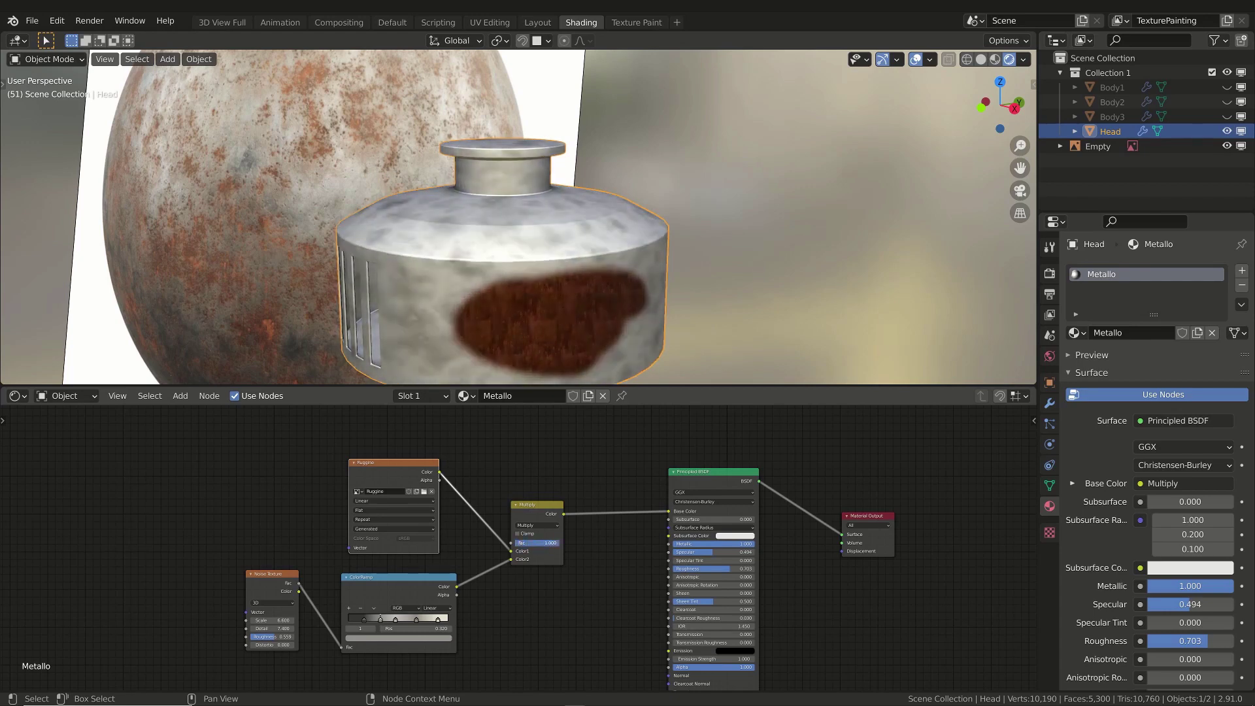
left_click_drag(624, 386, 624, 429)
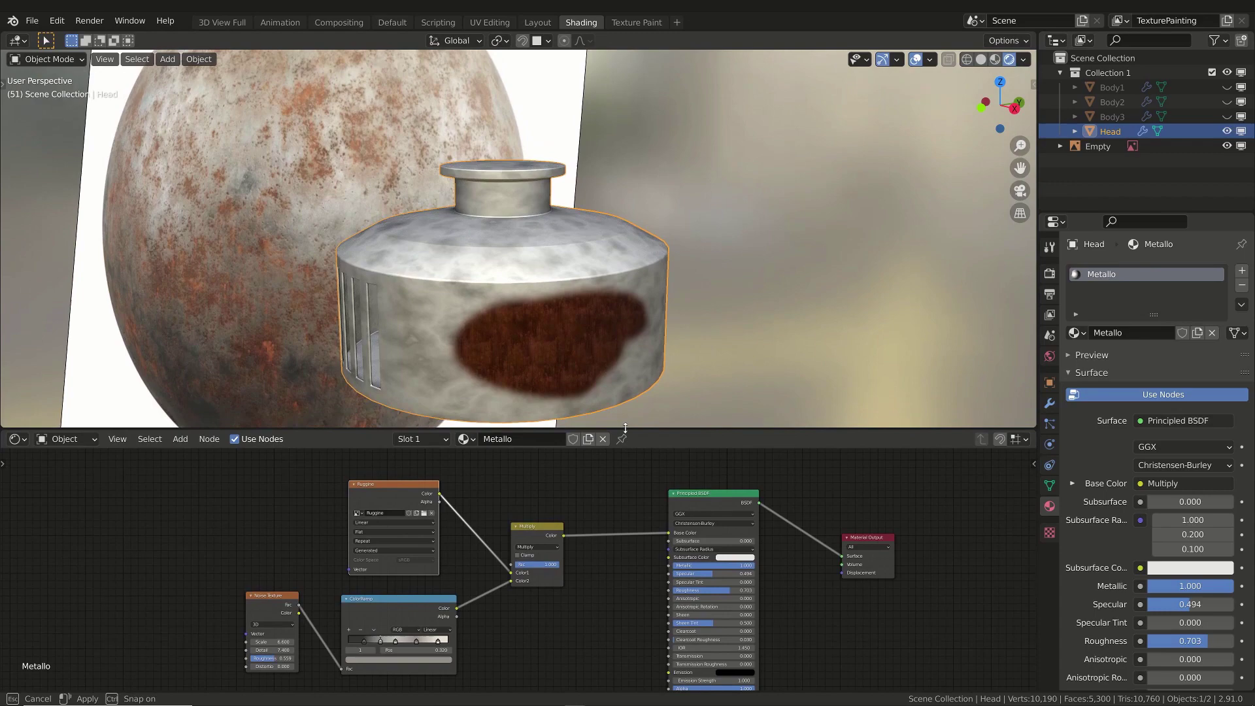
mouse_move(549, 564)
left_mouse_down()
mouse_move(533, 564)
mouse_move(560, 564)
left_mouse_up()
middle_click_drag(571, 264, 539, 256)
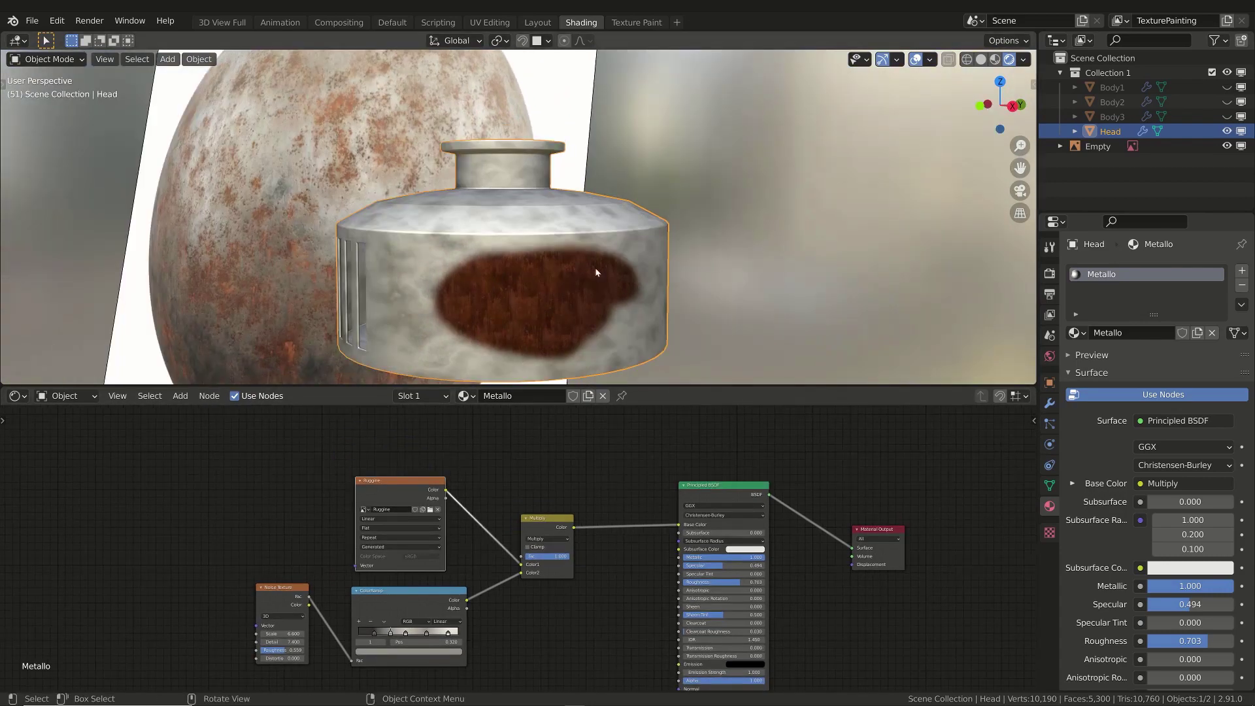
Undo the rust patch and repaint a smaller one on the Head's side wall with the Ruggine brush at strength 0.740.
key("ctrl+Page_Down")
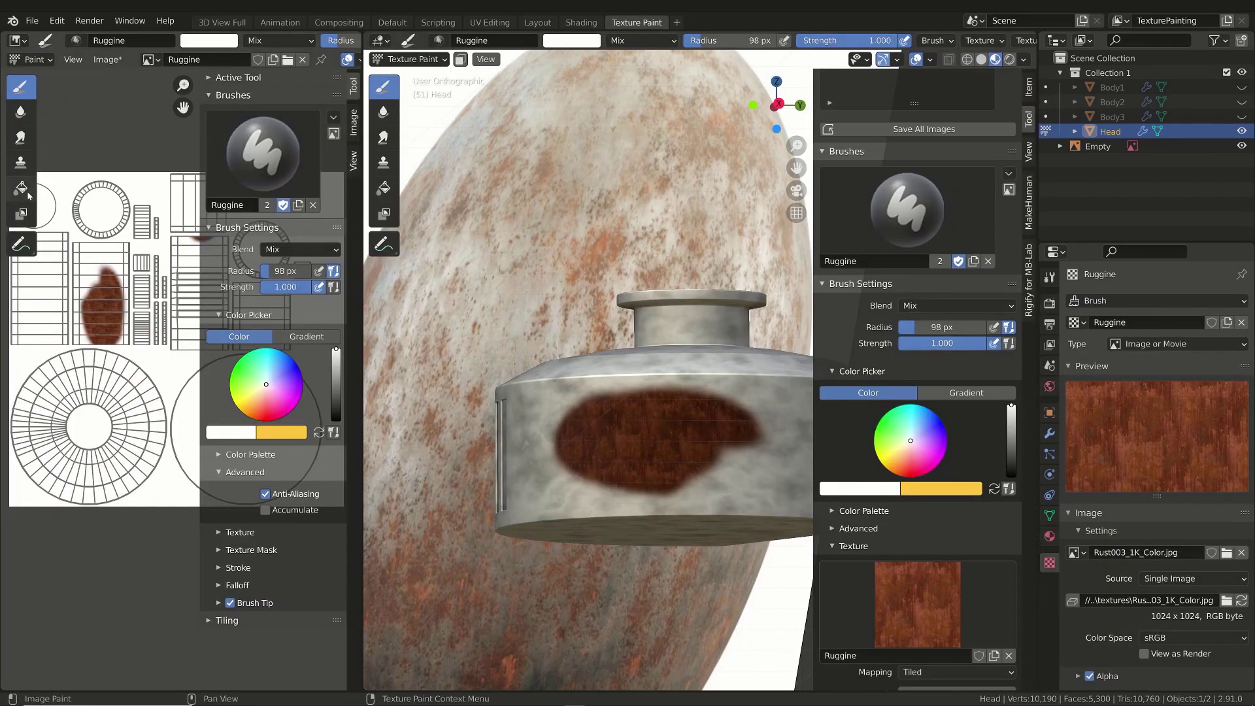
key("ctrl+z")
left_click_drag(618, 438, 724, 469)
middle_click_drag(723, 469, 717, 455)
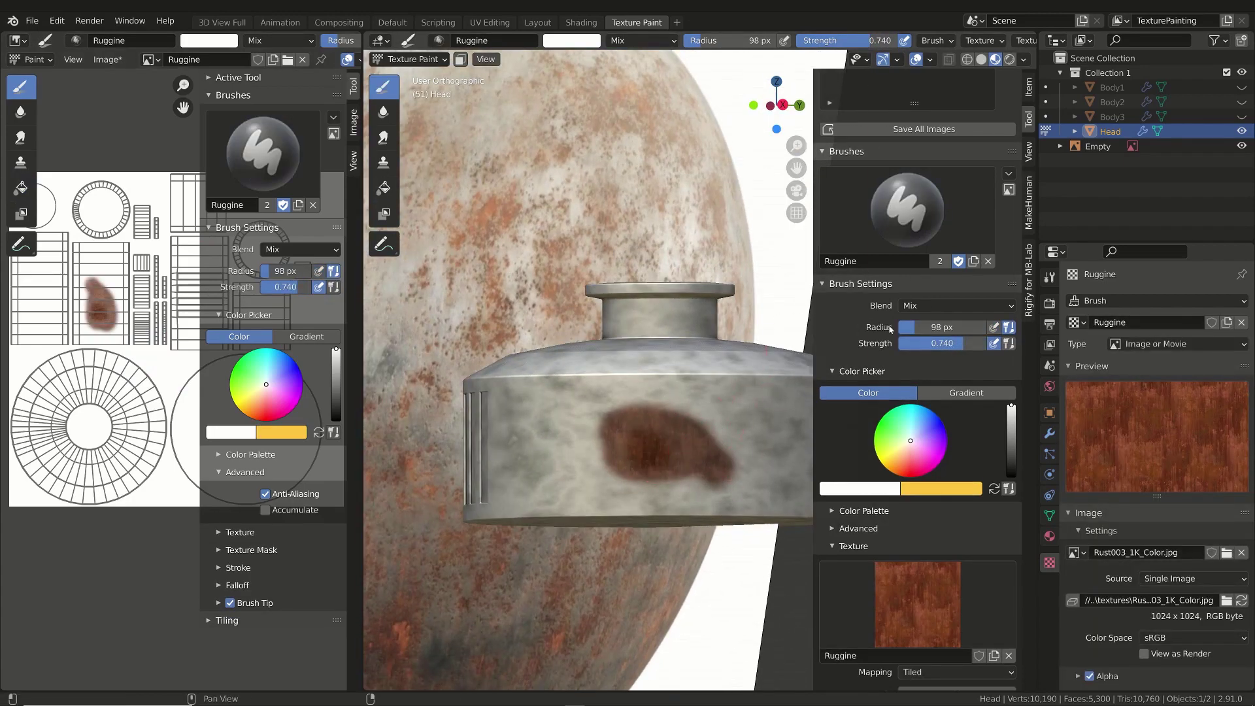
mouse_move(670, 422)
left_mouse_down()
mouse_move(637, 415)
mouse_move(607, 455)
mouse_move(635, 484)
mouse_move(729, 423)
left_mouse_up()
mouse_move(657, 468)
middle_mouse_down()
mouse_move(636, 473)
mouse_move(681, 470)
mouse_move(669, 453)
mouse_move(630, 449)
mouse_move(631, 436)
middle_mouse_up()
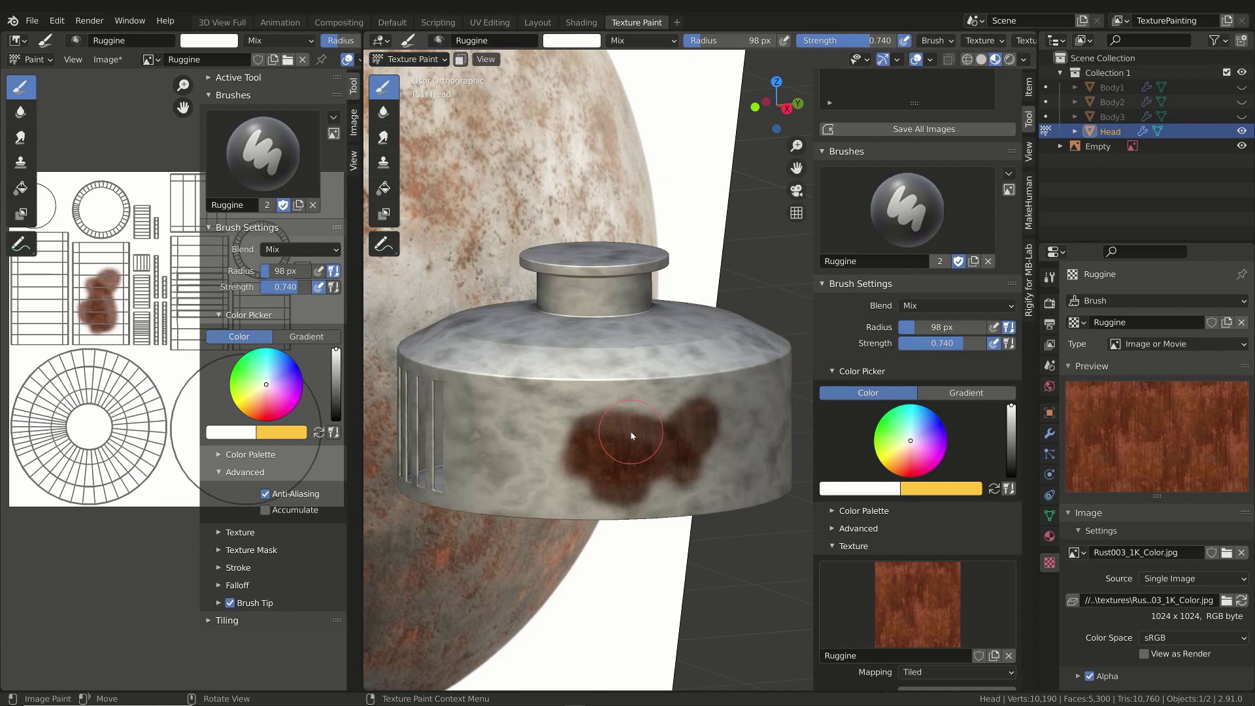
Tidy the Metallo shader graph by aligning the Ruggine node above the ColorRamp and moving the Noise Texture and Multiply nodes near them.
left_click(581, 22)
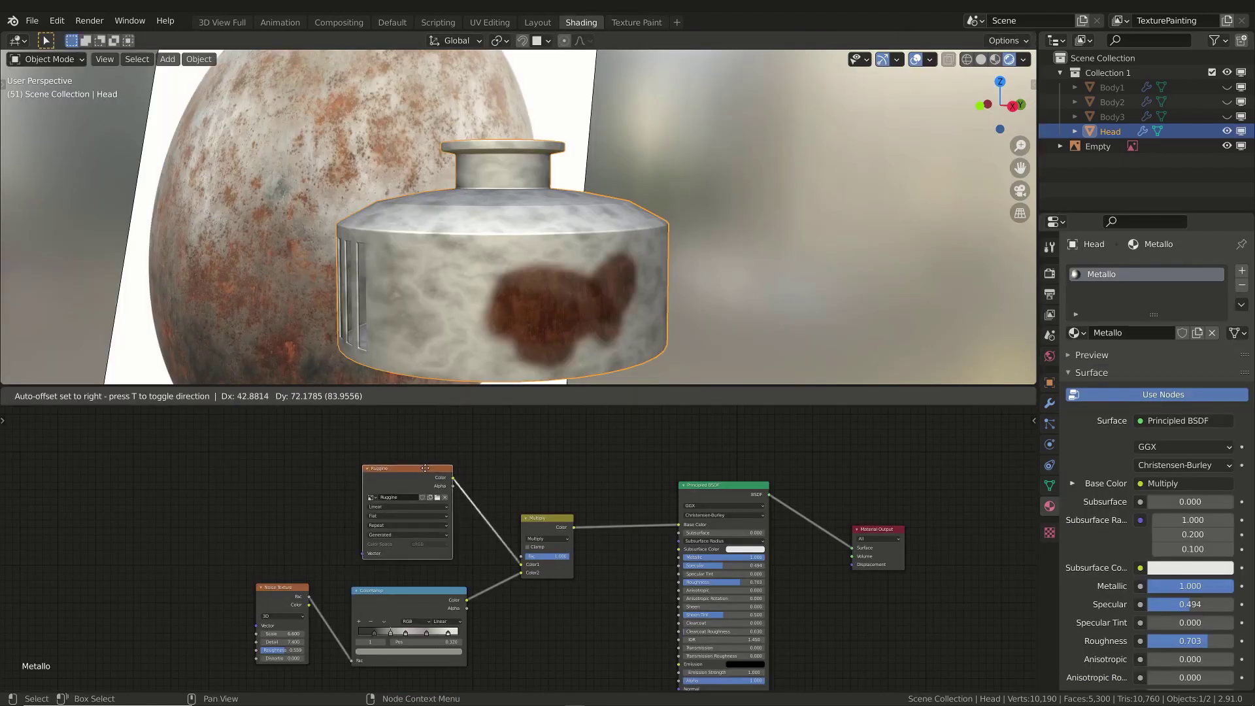
left_click_drag(425, 468, 414, 457)
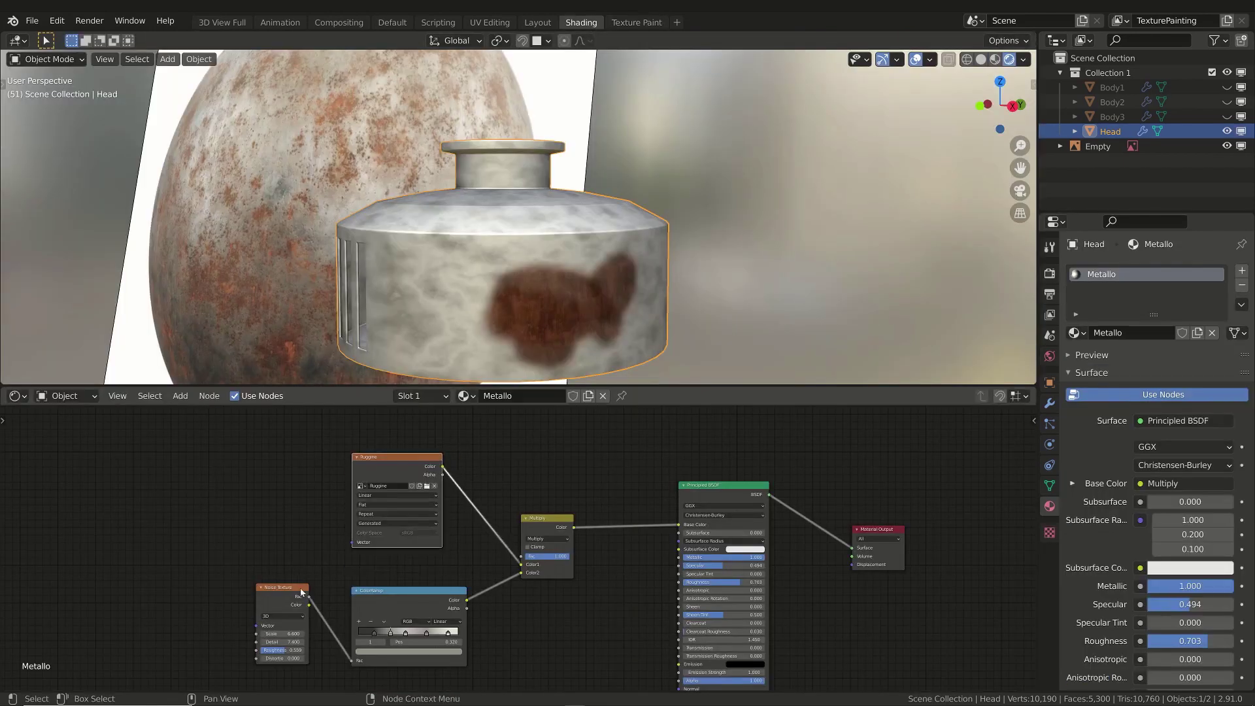
left_click_drag(301, 592, 286, 590)
left_click_drag(388, 453, 414, 484)
scroll(487, 492, "down", 3)
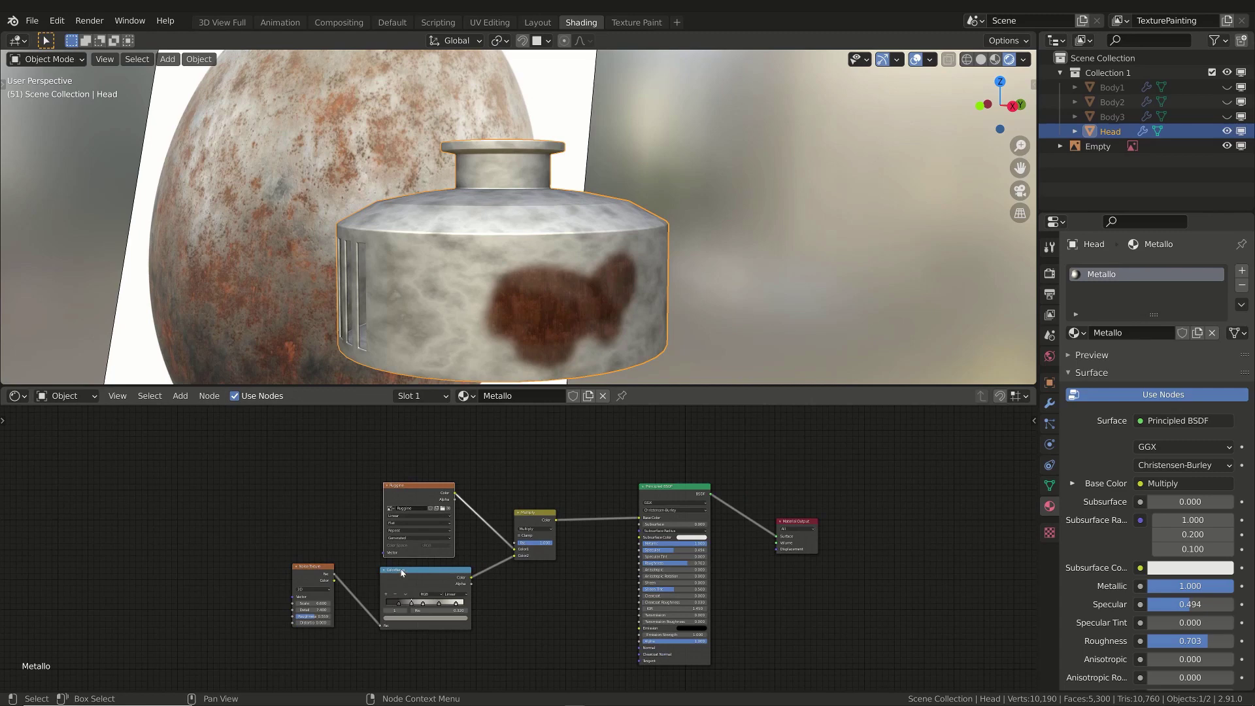
left_click_drag(402, 569, 405, 574)
middle_click_drag(388, 436, 388, 461)
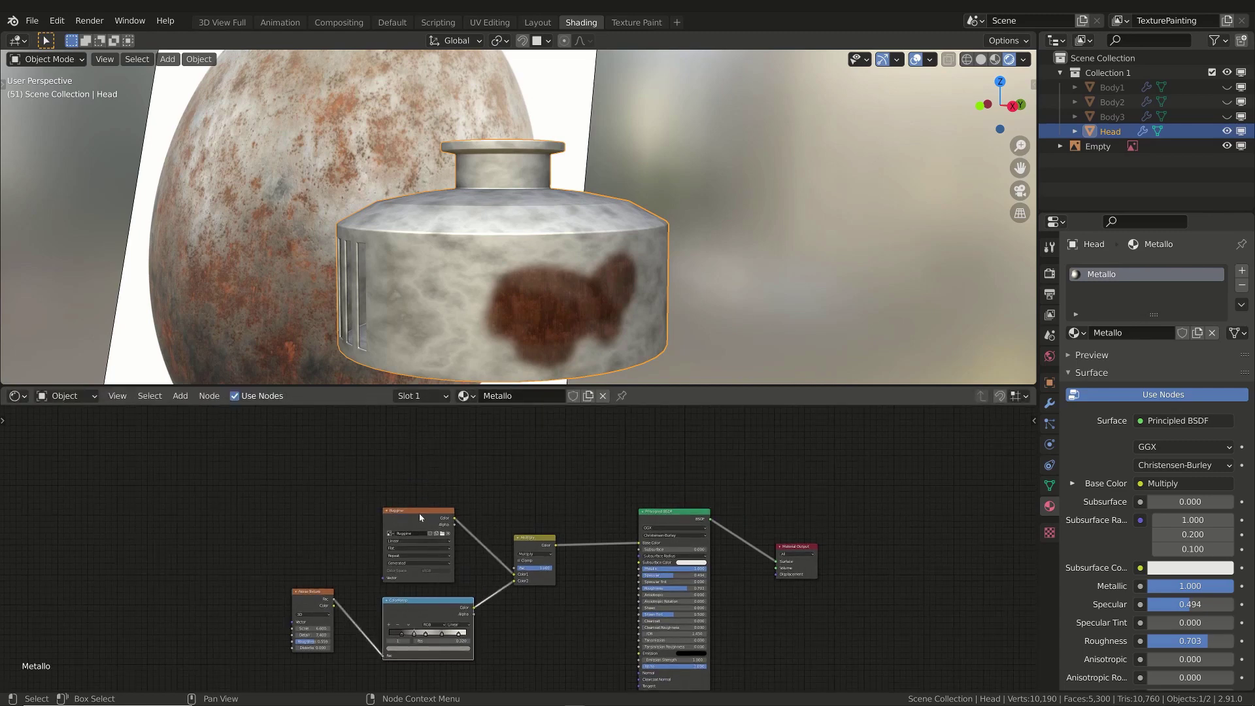
mouse_move(420, 517)
left_mouse_down()
mouse_move(436, 501)
mouse_move(417, 496)
left_mouse_up()
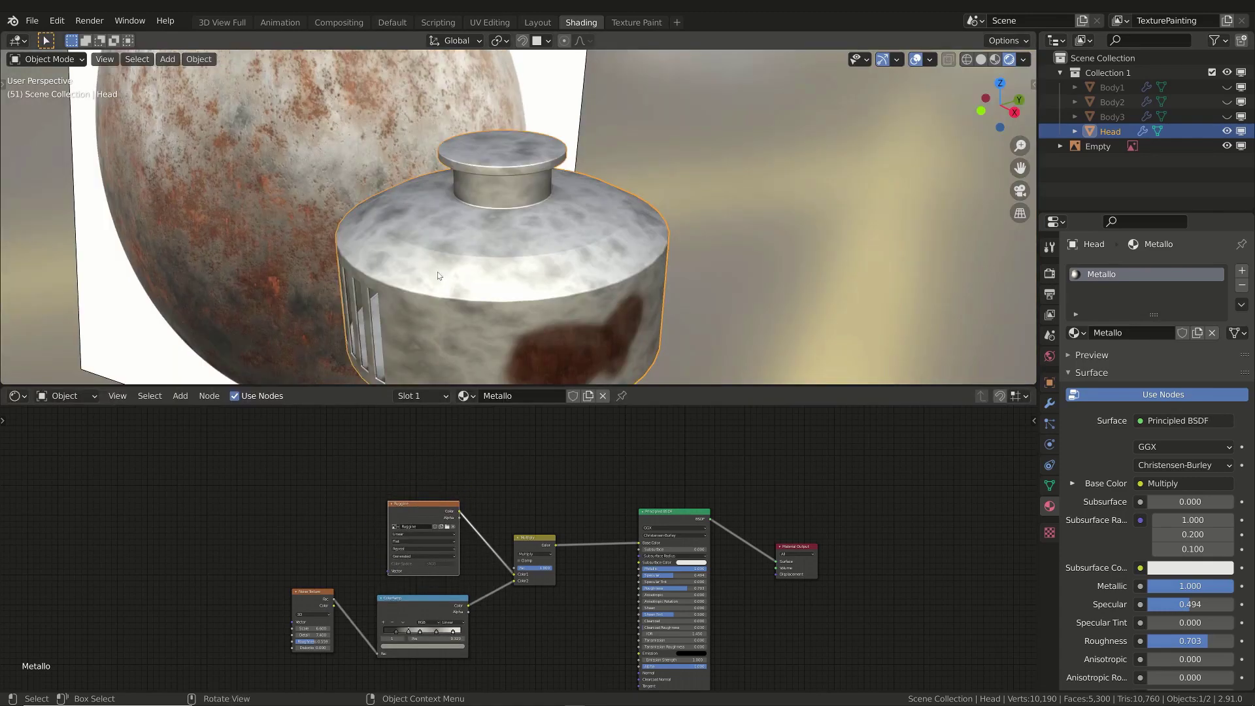
left_click_drag(433, 502, 419, 491)
left_click_drag(413, 598, 410, 592)
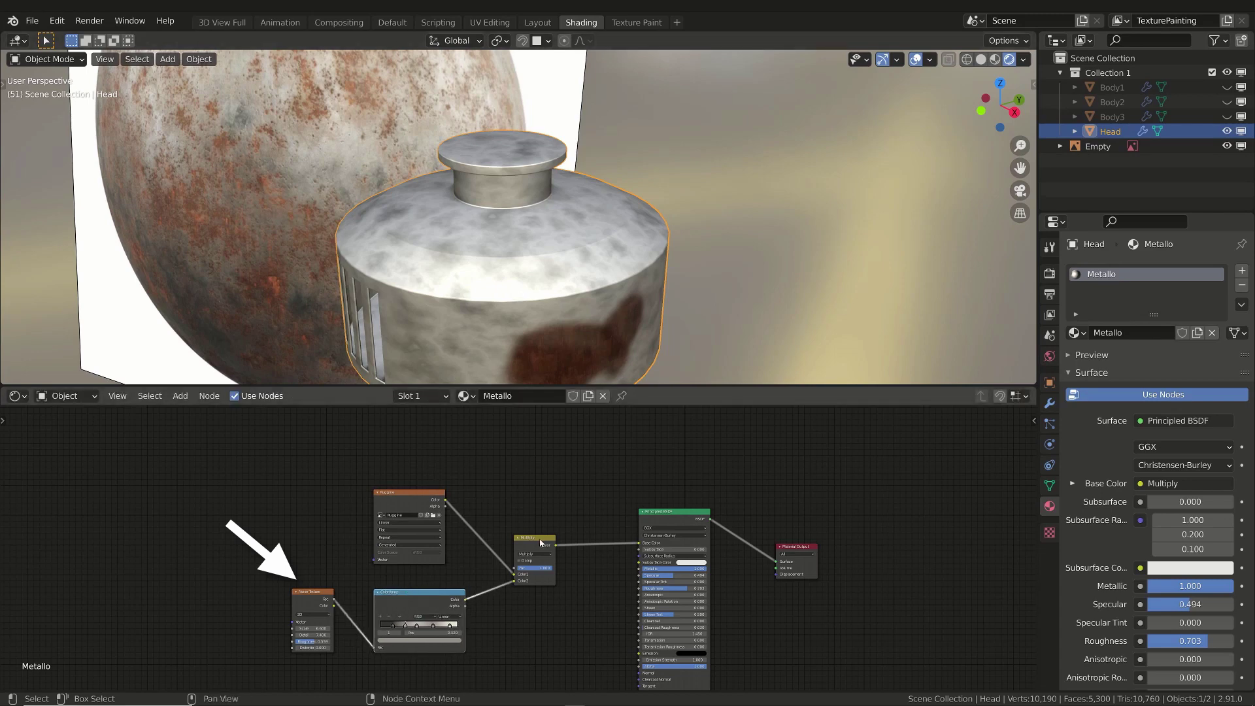
mouse_move(540, 537)
left_mouse_down()
mouse_move(529, 516)
mouse_move(529, 526)
left_mouse_up()
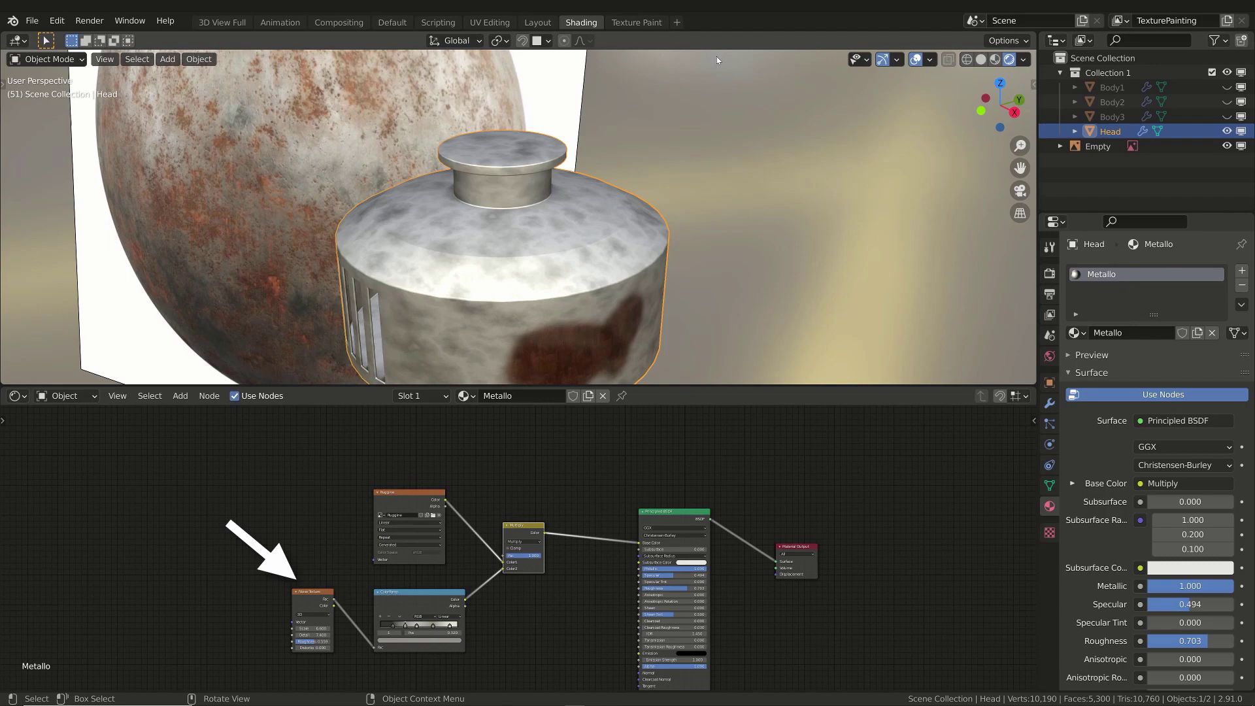
left_click_drag(418, 592, 422, 591)
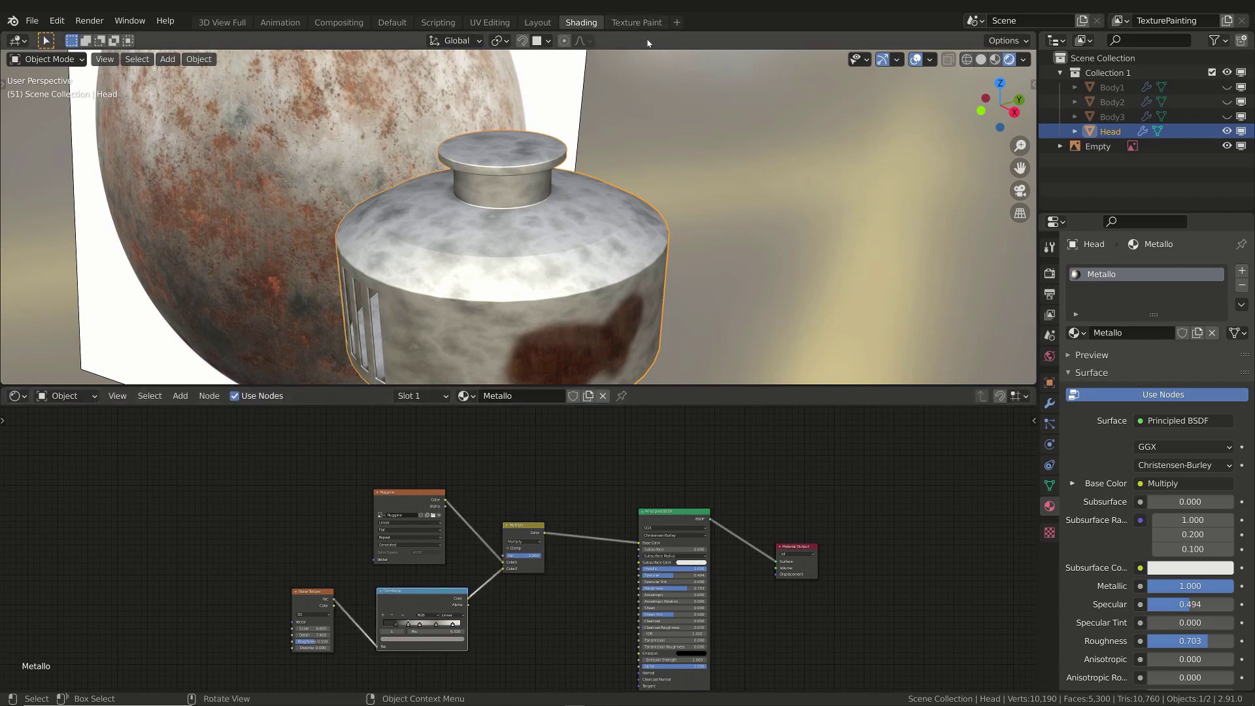
Return to texture painting and add another rust patch on the Head's side wall plus two spots on its sloping top.
left_click(636, 22)
mouse_move(497, 395)
middle_mouse_down()
mouse_move(574, 419)
mouse_move(572, 396)
middle_mouse_up()
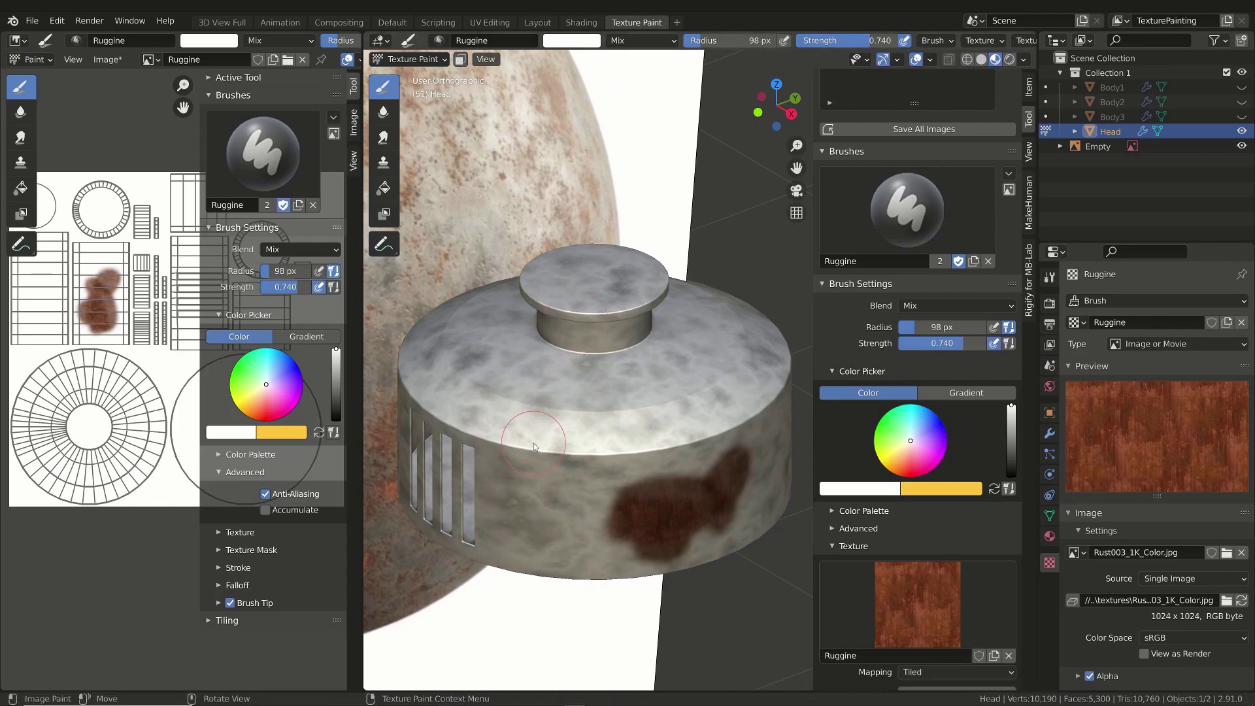
middle_click_drag(518, 434, 523, 431)
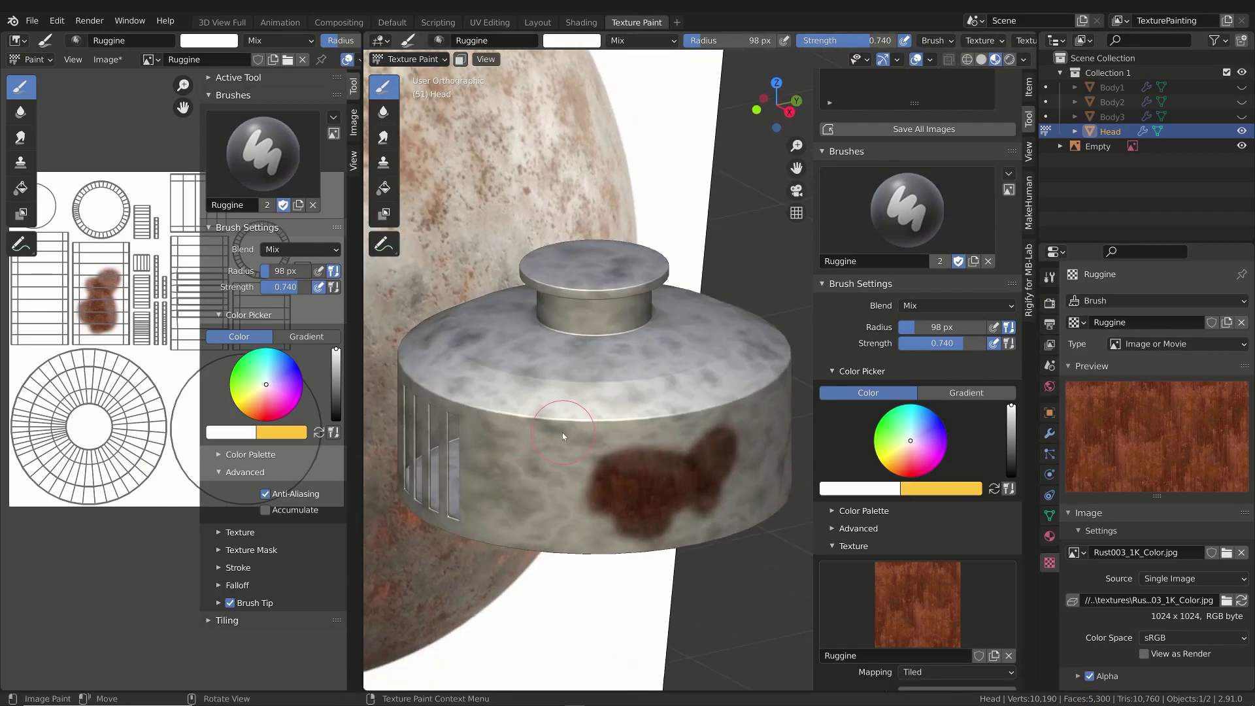
scroll(562, 433, "down", 3)
middle_click_drag(581, 398, 646, 371, "shift")
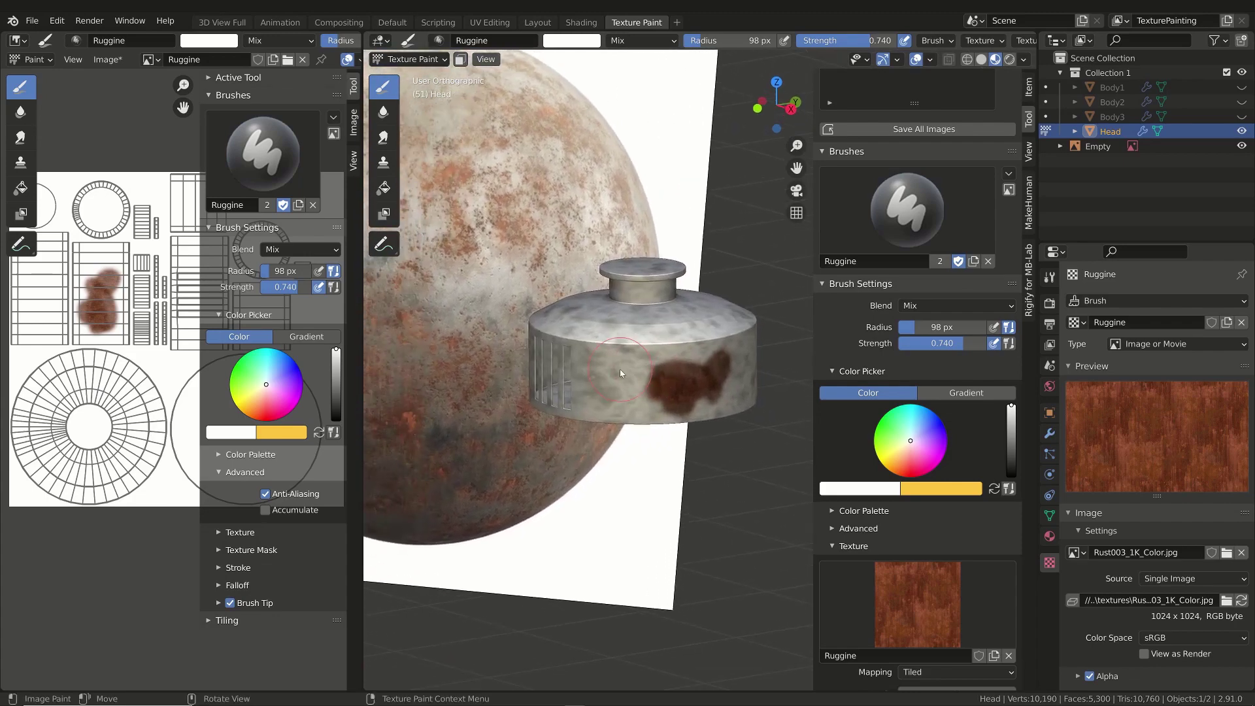
mouse_move(620, 369)
left_mouse_down()
mouse_move(610, 385)
mouse_move(620, 383)
left_mouse_up()
mouse_move(745, 296)
middle_mouse_down()
mouse_move(695, 338)
mouse_move(726, 340)
mouse_move(660, 375)
middle_mouse_up()
left_click(695, 338)
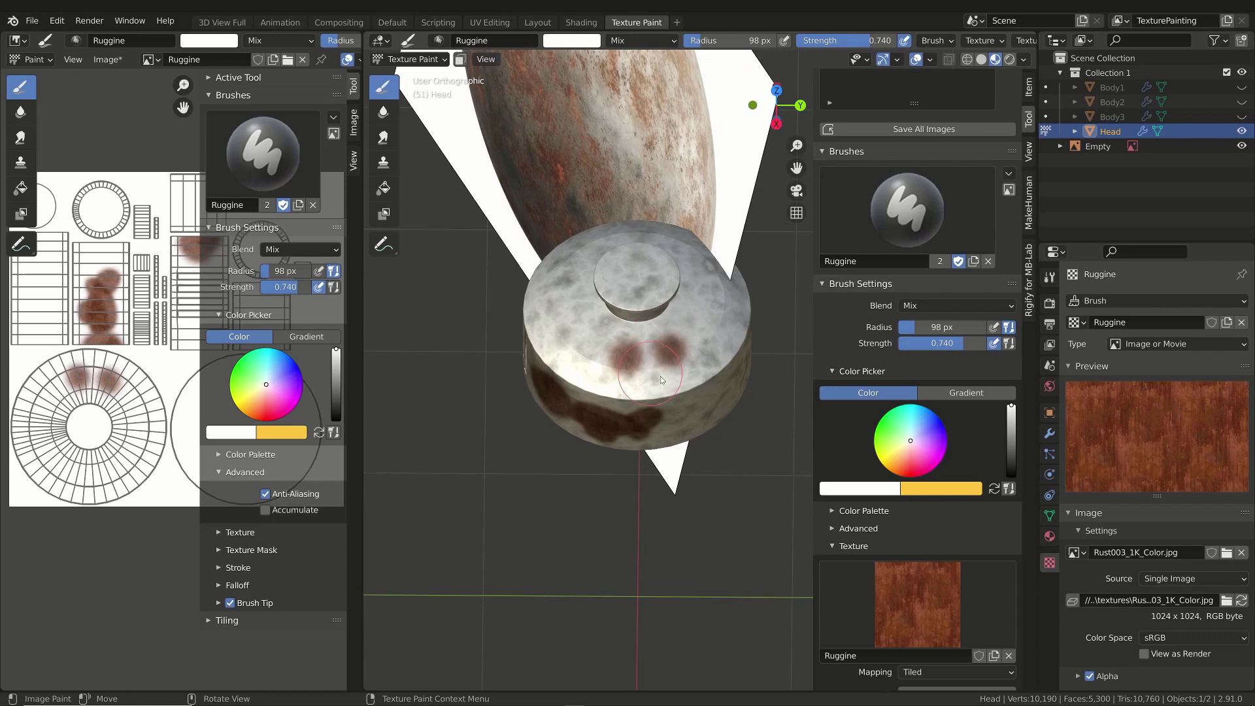
middle_click_drag(532, 491, 648, 366)
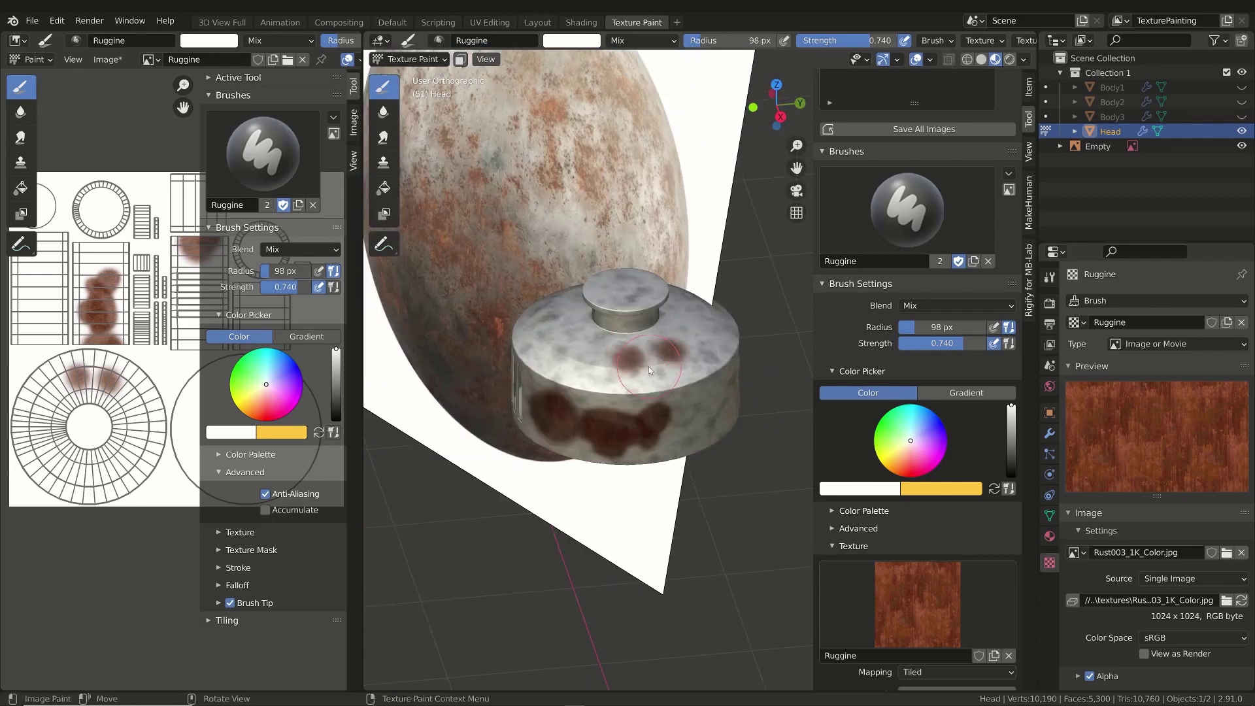
scroll(641, 362, "up", 4)
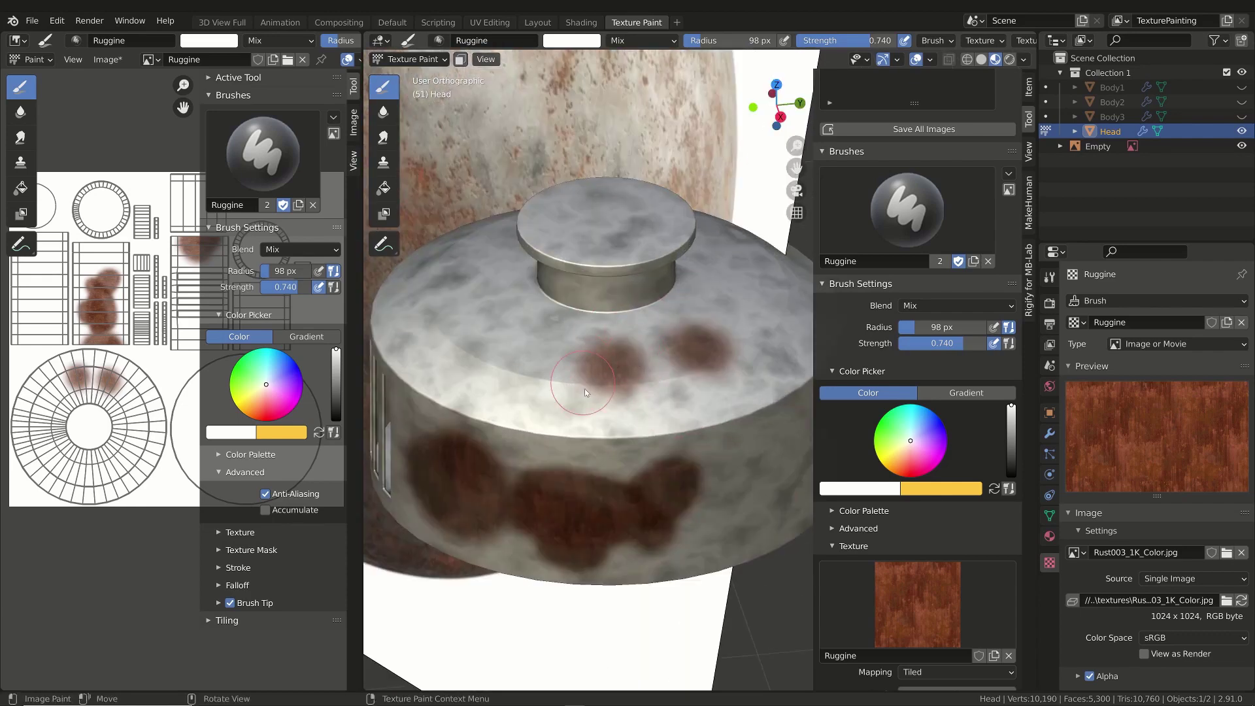
Show the Ruggine brush's falloff settings and set the curve preset to Constant.
scroll(907, 395, "down", 10)
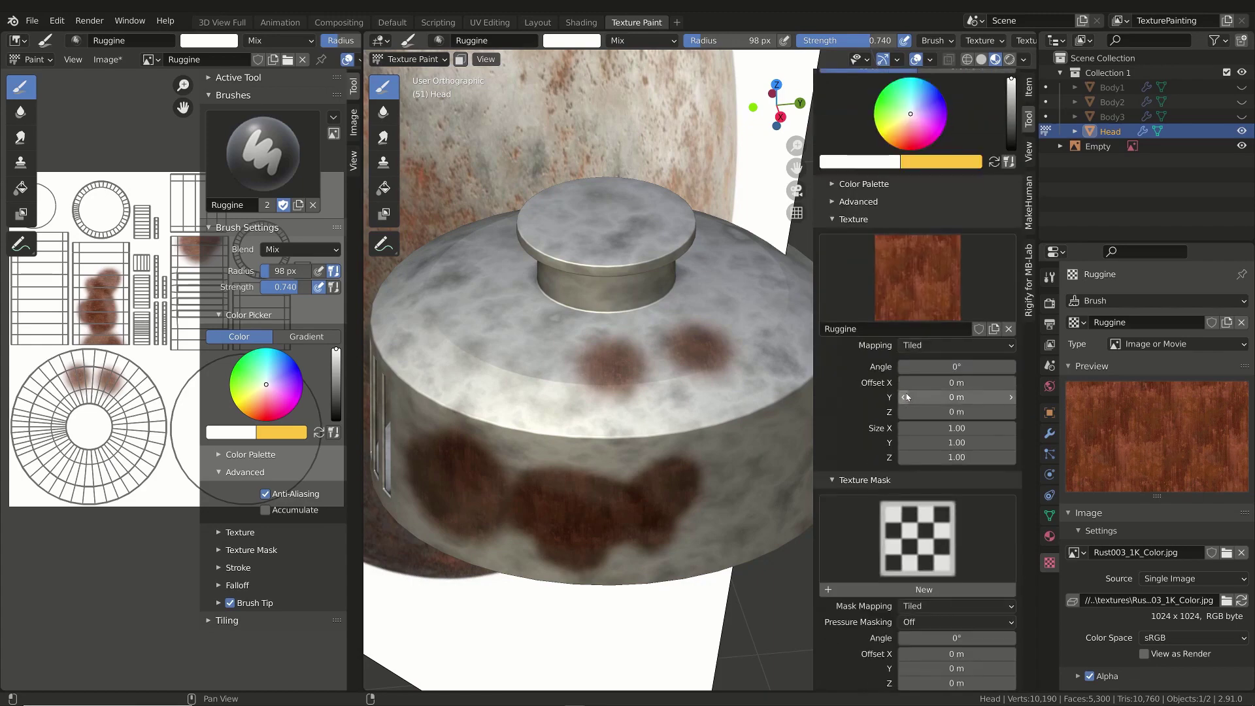
scroll(915, 412, "down", 8)
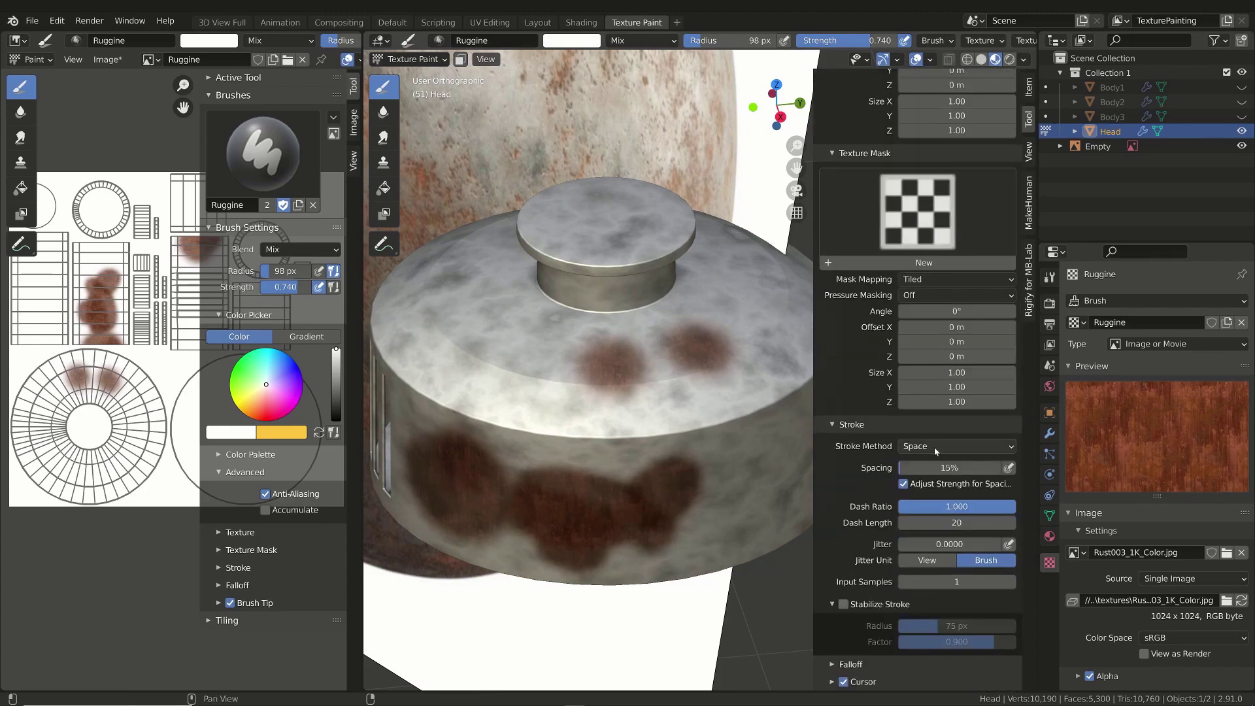
left_click(833, 567)
scroll(899, 509, "down", 3)
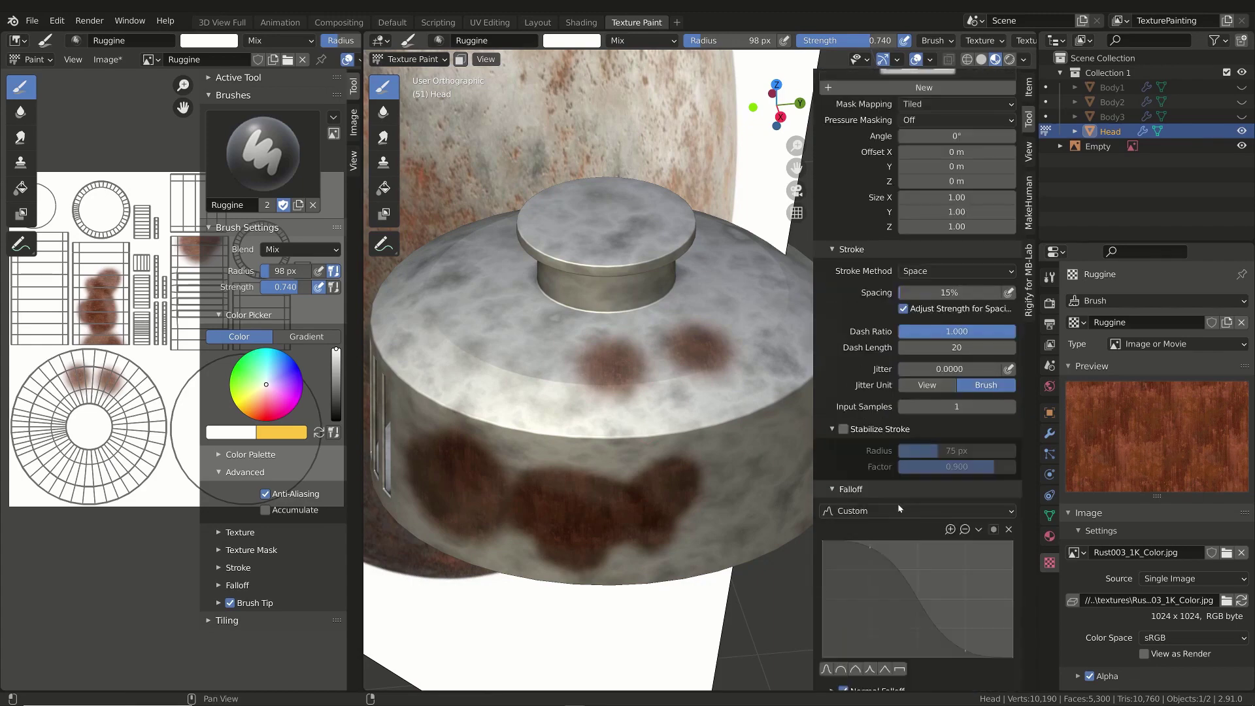
left_click(879, 510)
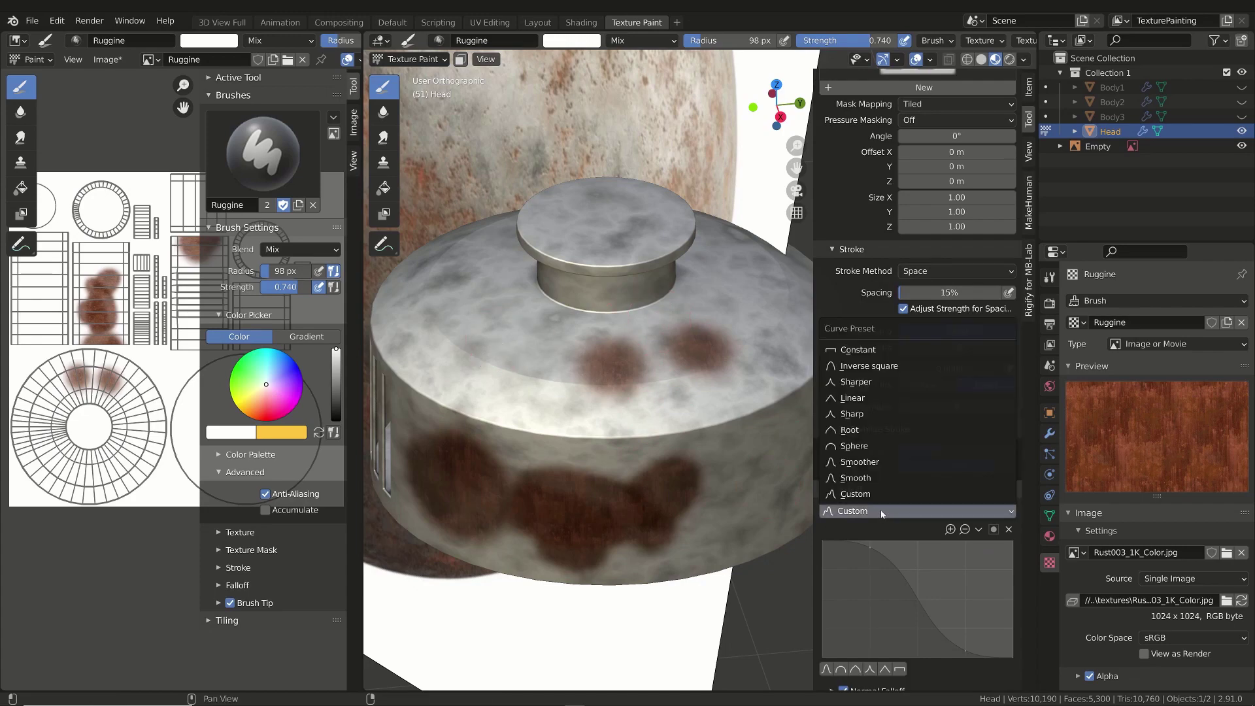
left_click(865, 351)
Dab hard-edged rust spots on the Head's sloping top and on its round knob.
left_click(500, 340)
mouse_move(500, 339)
middle_mouse_down()
mouse_move(632, 355)
mouse_move(628, 294)
mouse_move(660, 241)
mouse_move(563, 332)
middle_mouse_up()
left_click(630, 291)
Set the brush falloff preset to Smooth and dab a small rust spot on the Head's sloping top.
left_click(870, 544)
left_click(856, 513)
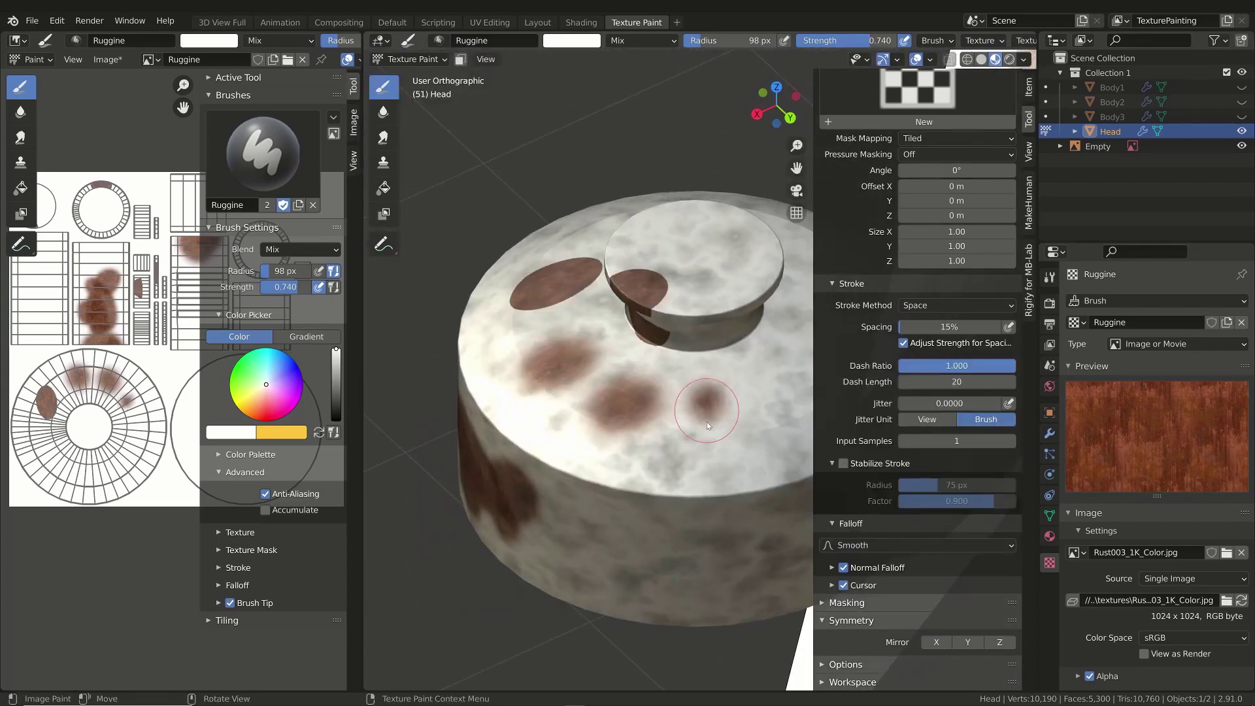
middle_click_drag(707, 422, 759, 456)
left_click(928, 546)
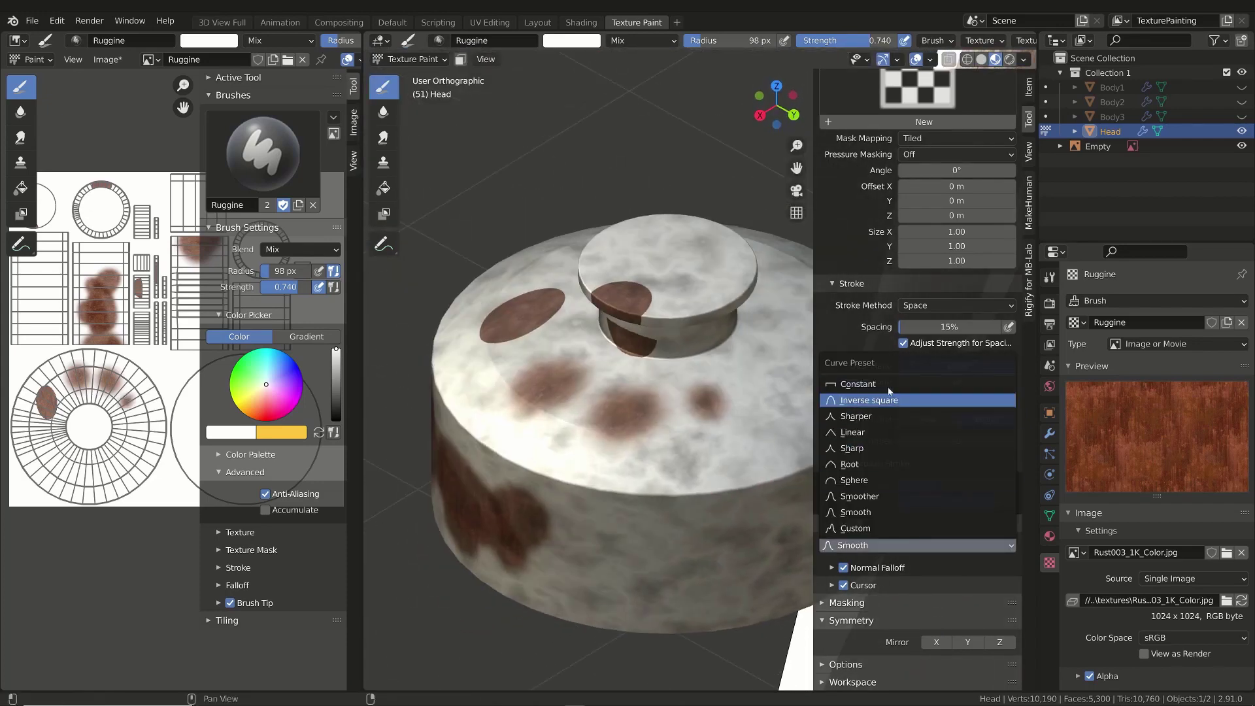
left_click(858, 543)
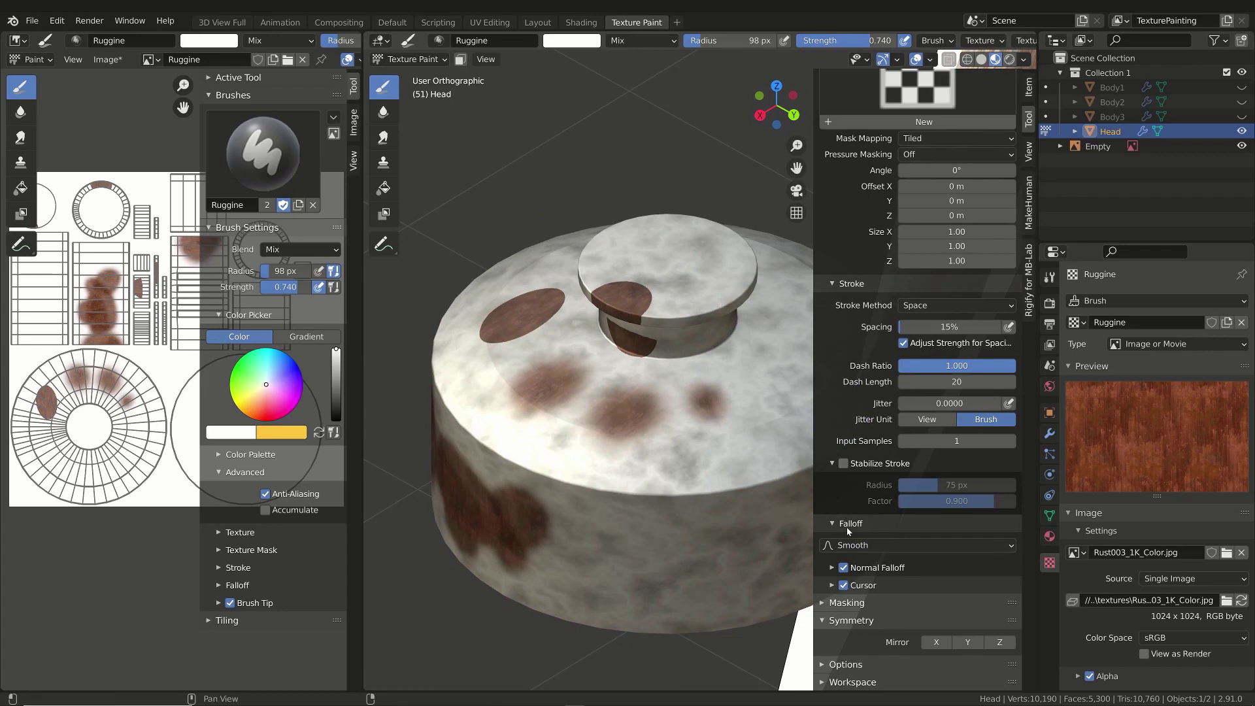
Examine the rust painted on the Head against the rusty sphere reference image, and review the brush's Texture Mask settings.
middle_click_drag(618, 394, 660, 374)
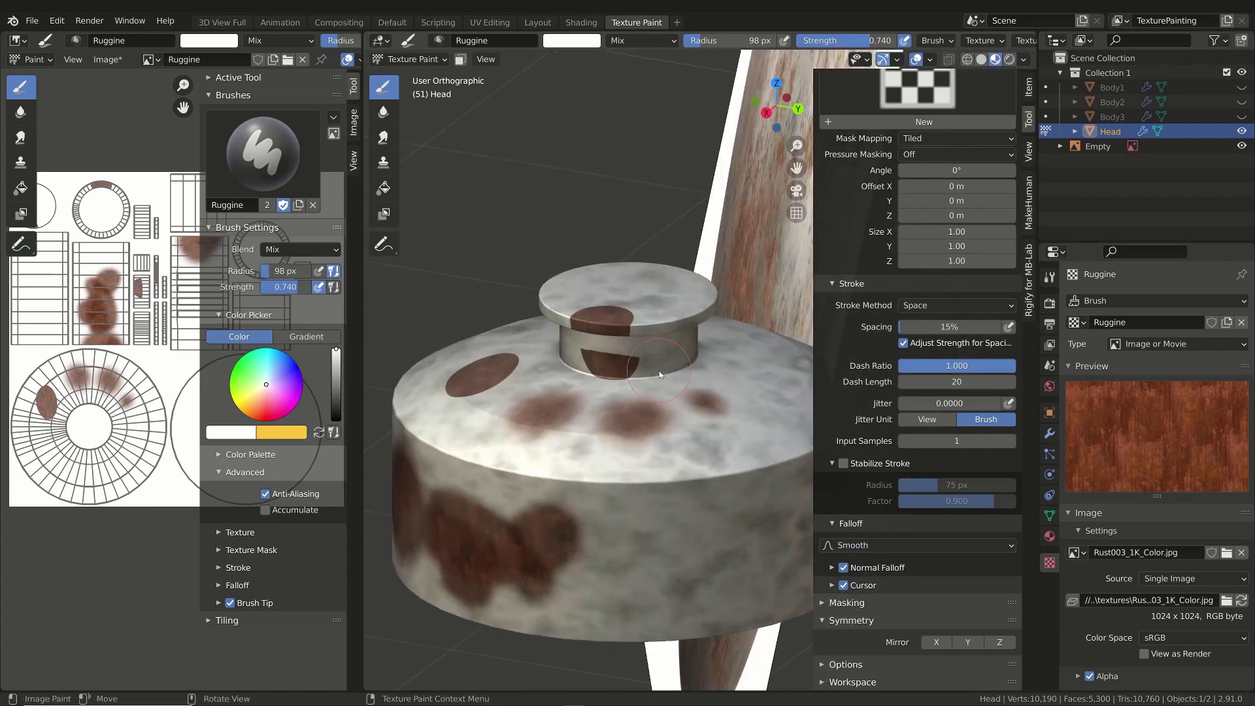
mouse_move(673, 419)
middle_mouse_down()
mouse_move(643, 399)
mouse_move(663, 433)
mouse_move(741, 498)
middle_mouse_up()
middle_click_drag(598, 422, 591, 387)
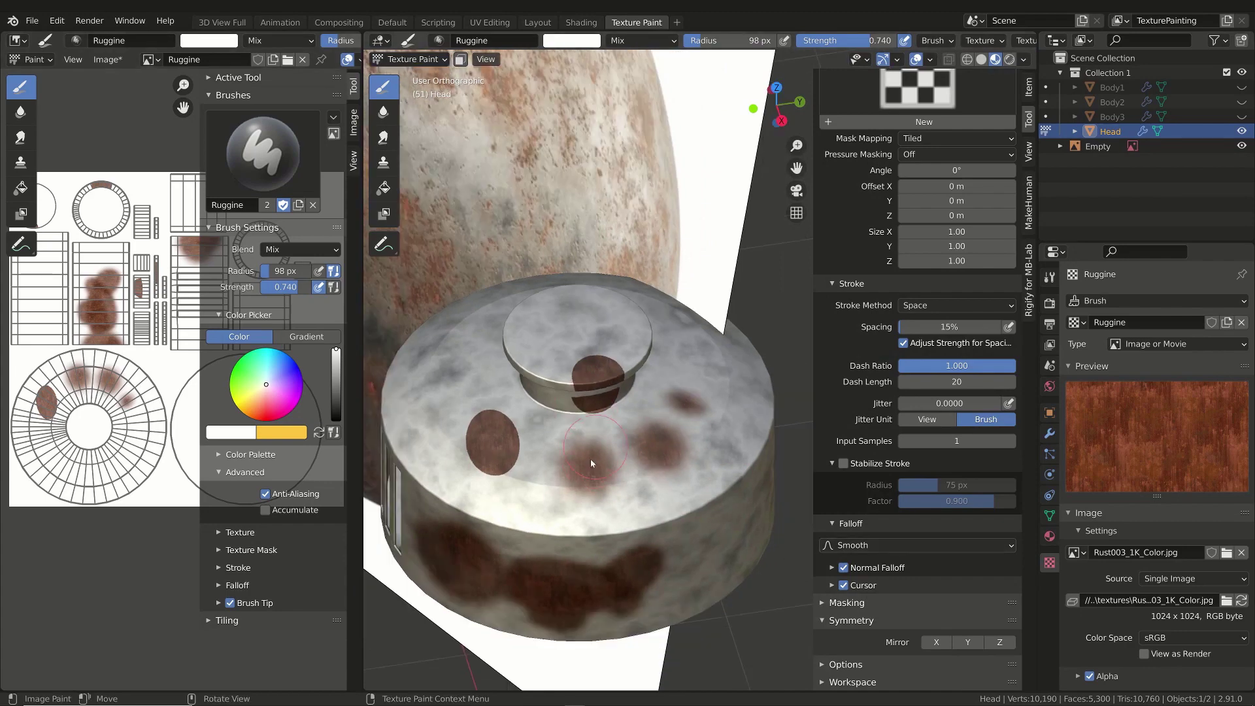
mouse_move(570, 443)
middle_mouse_down()
mouse_move(641, 434)
mouse_move(566, 365)
mouse_move(493, 342)
mouse_move(540, 429)
middle_mouse_up()
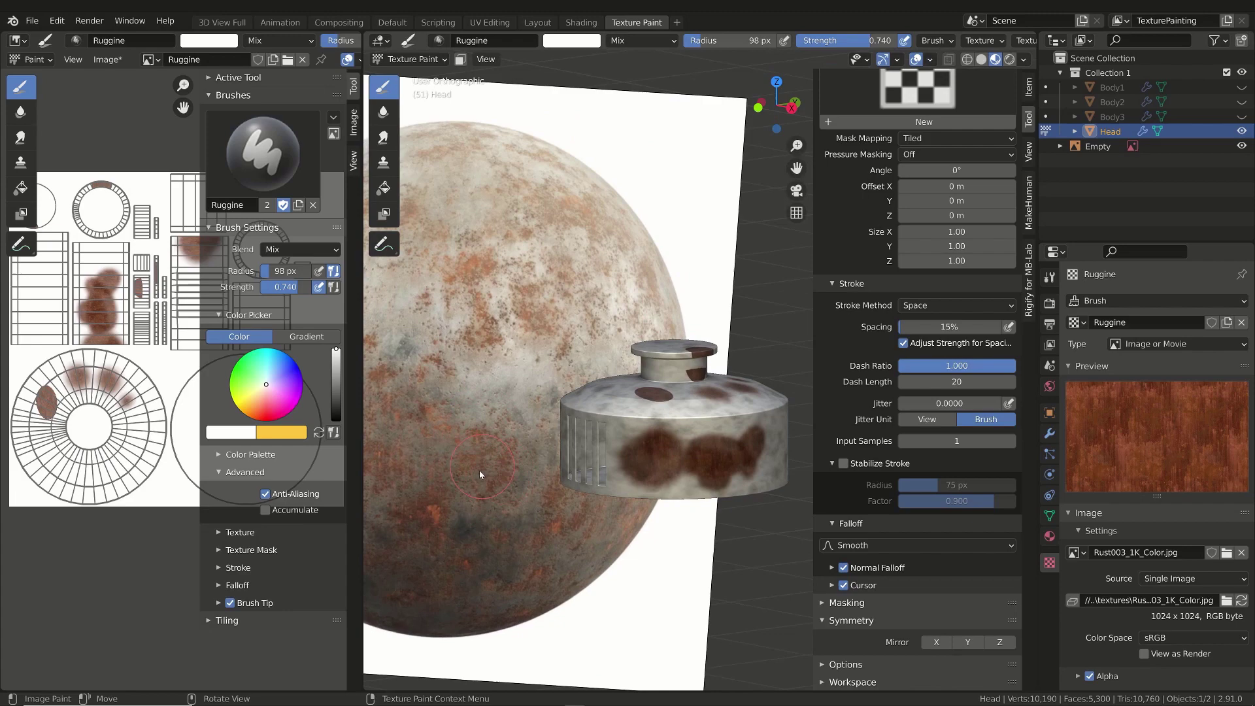
middle_click_drag(470, 410, 511, 411)
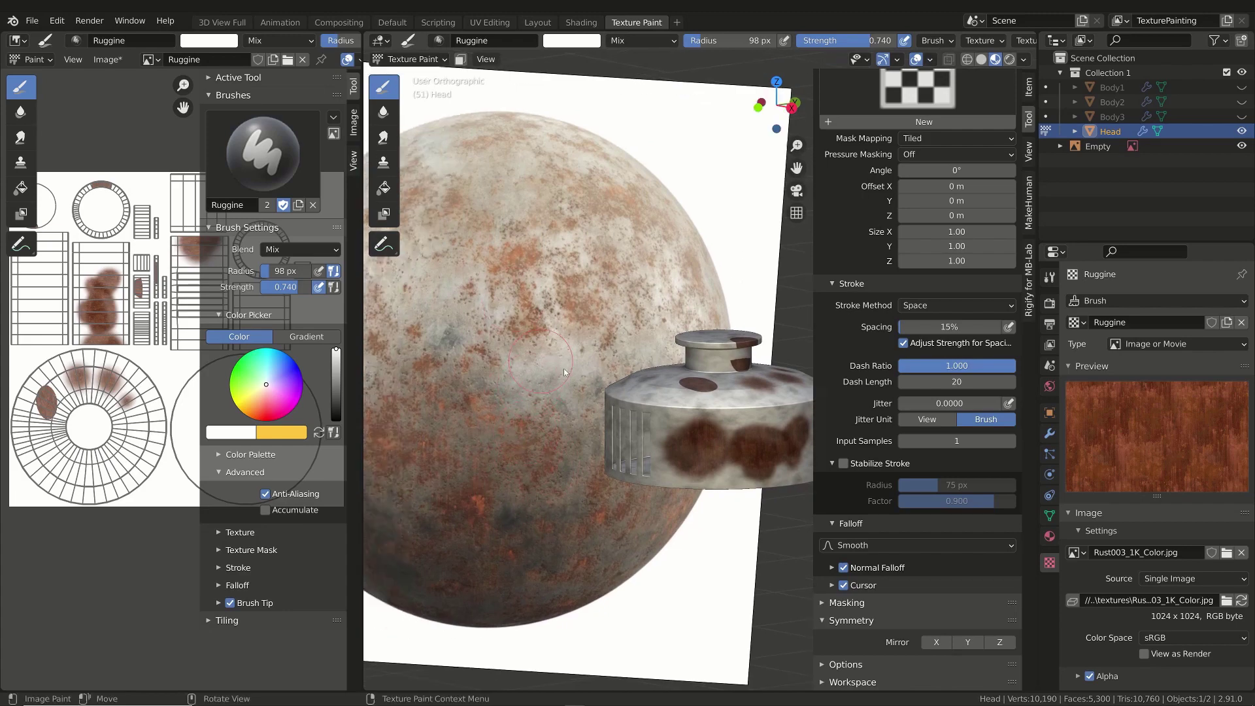
scroll(877, 372, "up", 10)
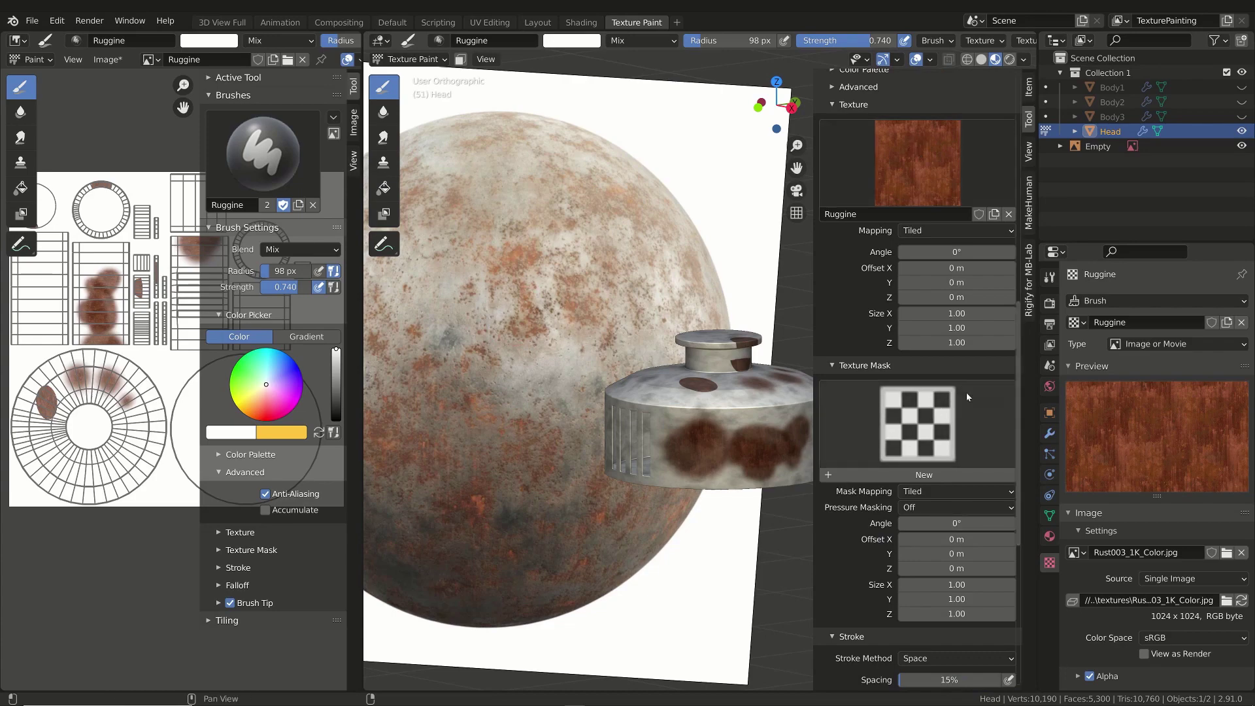
middle_click_drag(669, 392, 668, 421)
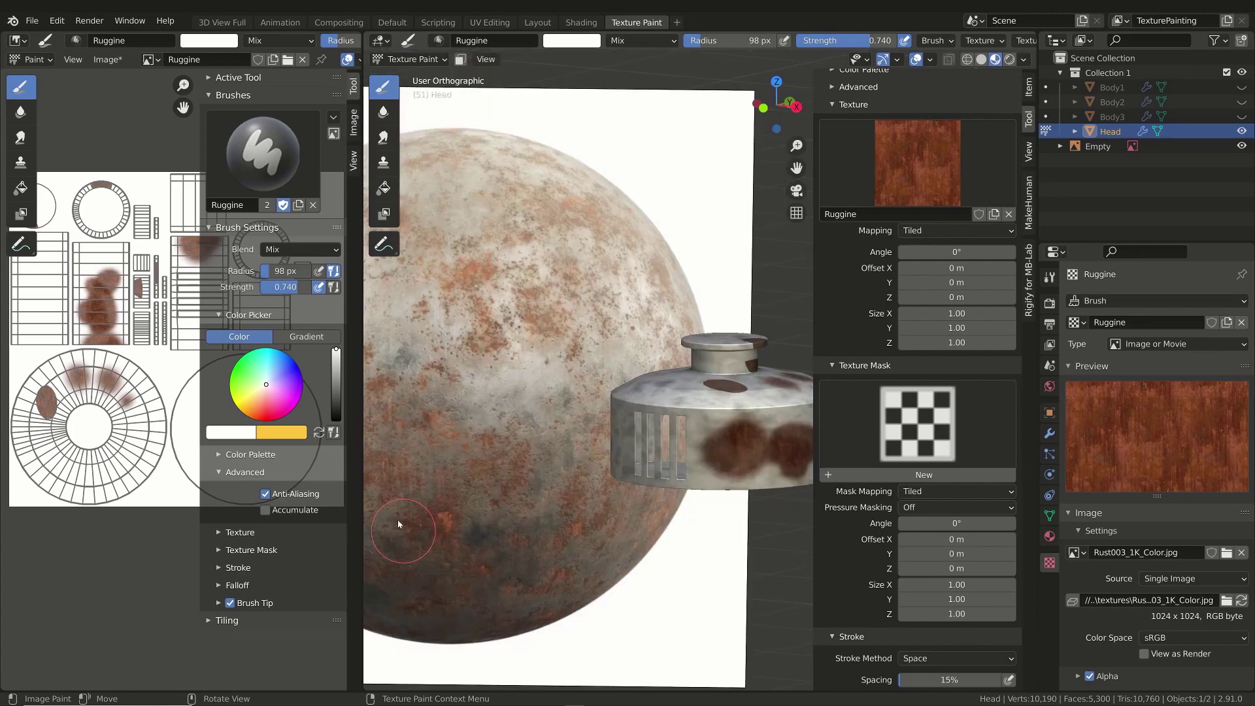
Switch to Photoshop, add an empty layer to the blank 1000 px document, and show the Brush tool's tip shape settings.
mouse_move(352, 697)
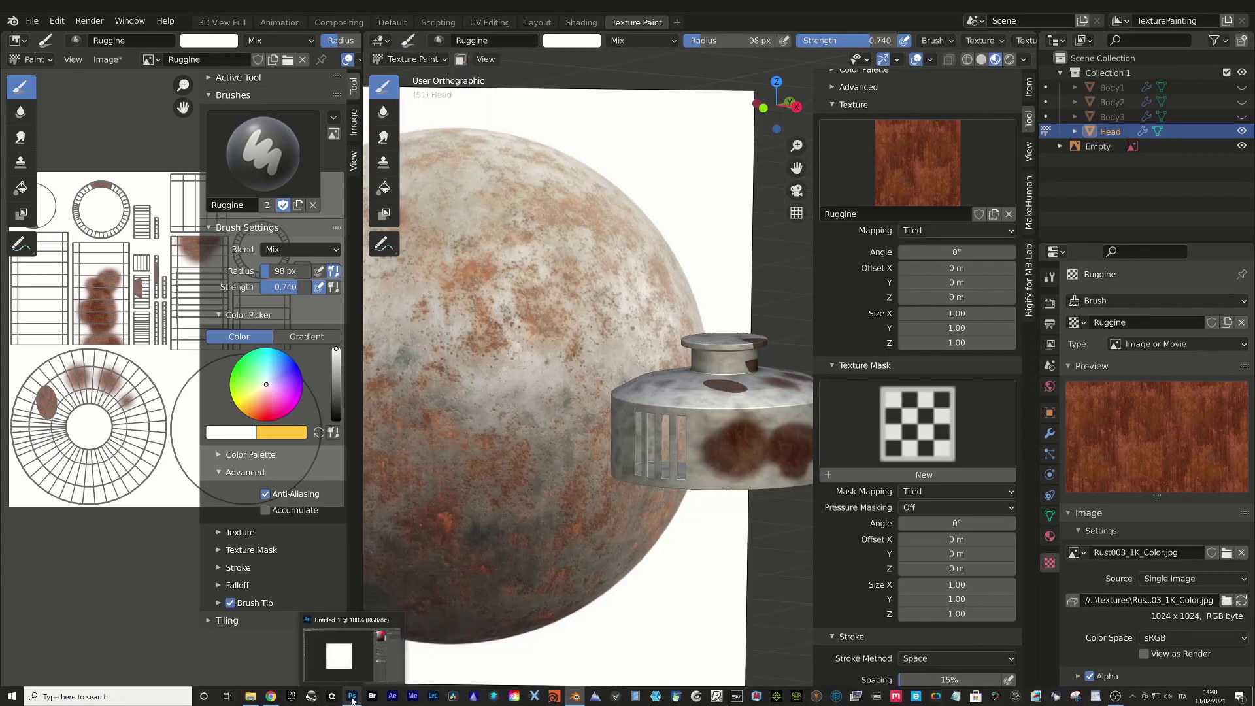
left_click(351, 696)
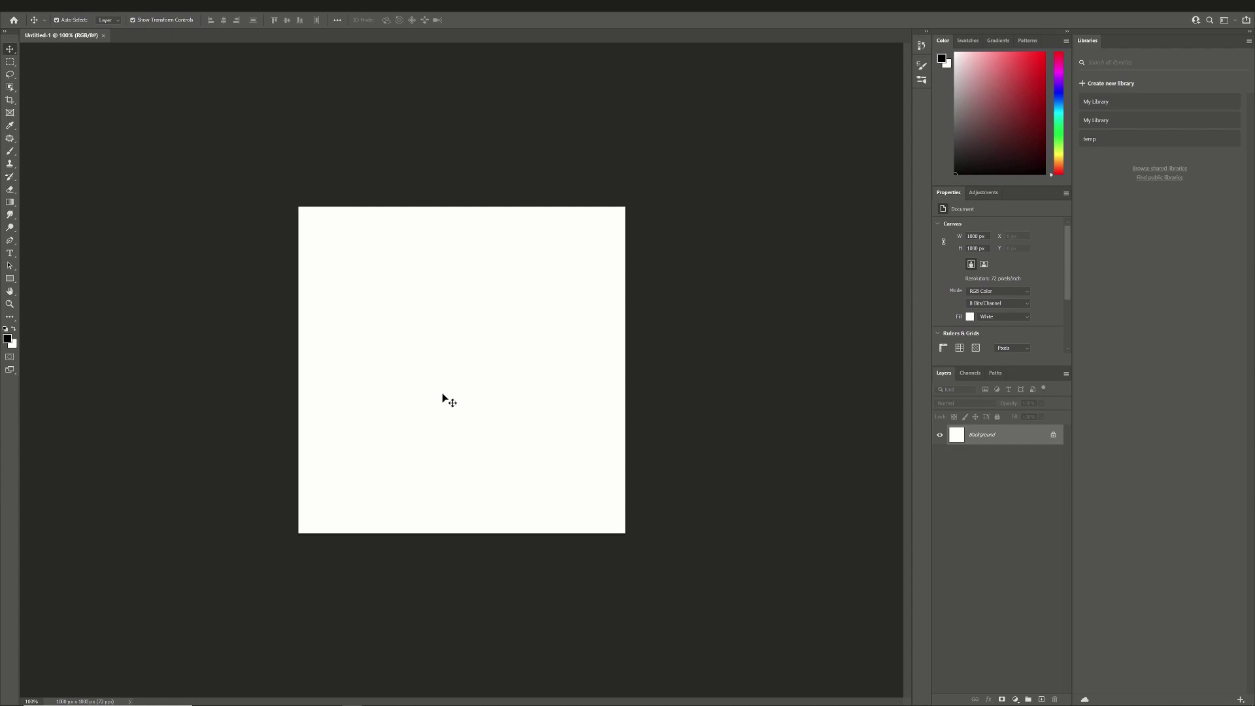
left_click(574, 698)
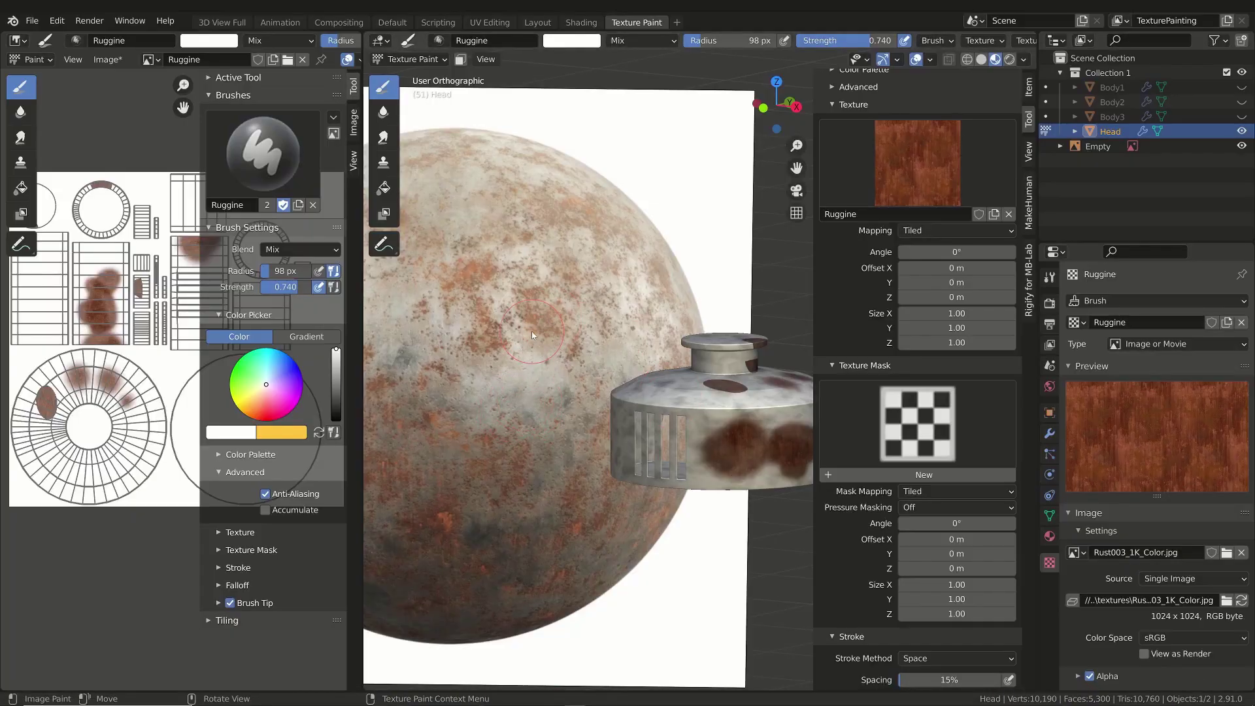
left_click(353, 696)
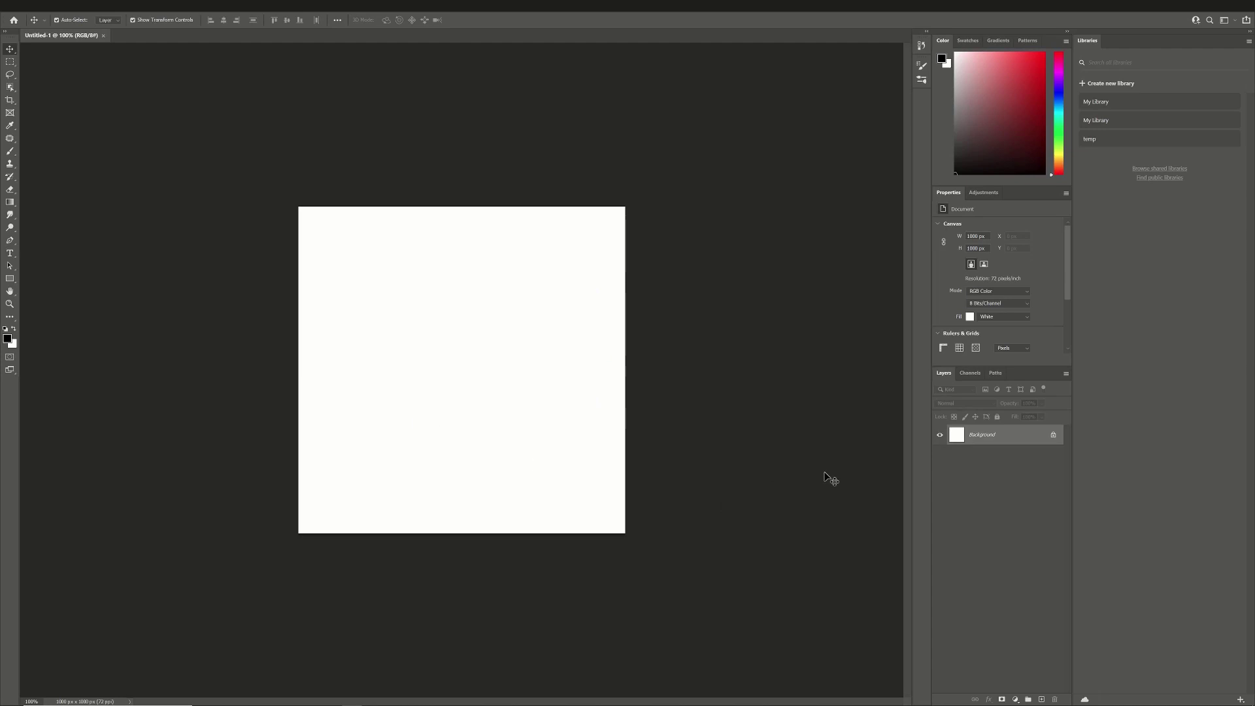
left_click(1042, 700)
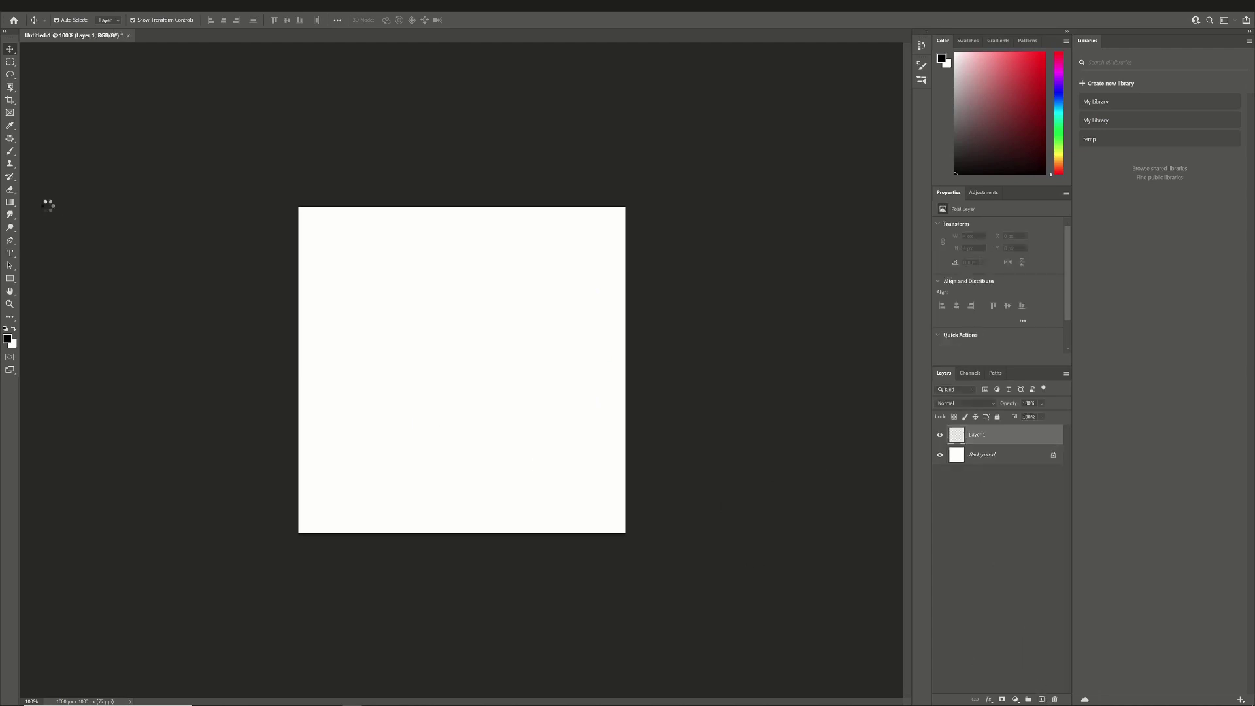
left_click(12, 158)
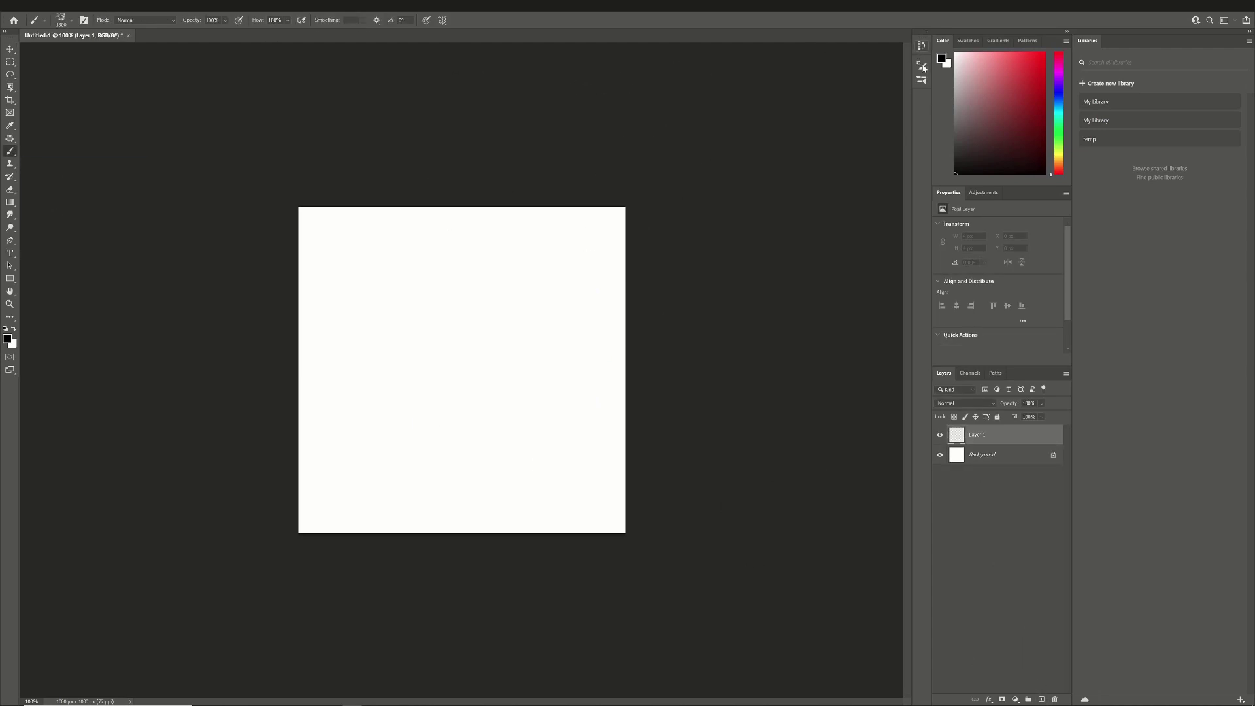
left_click(922, 66)
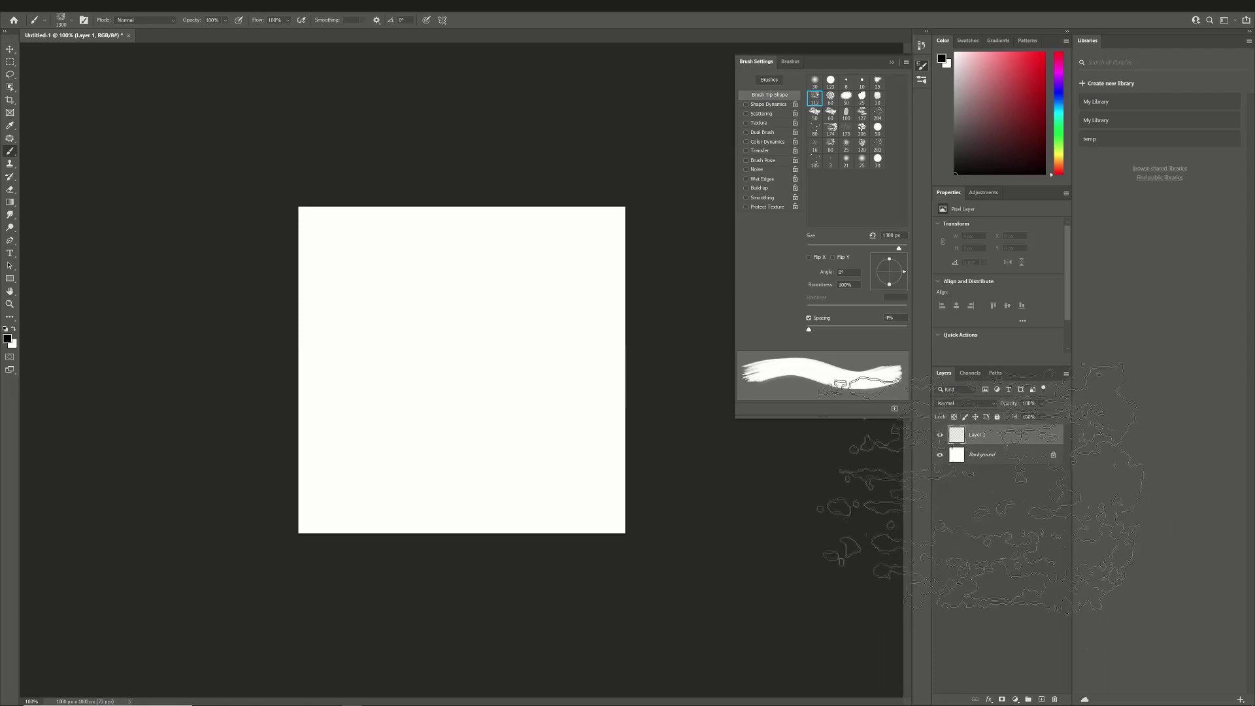
Fill the Background layer with black using the foreground color.
left_click(959, 456)
key("shift+F5")
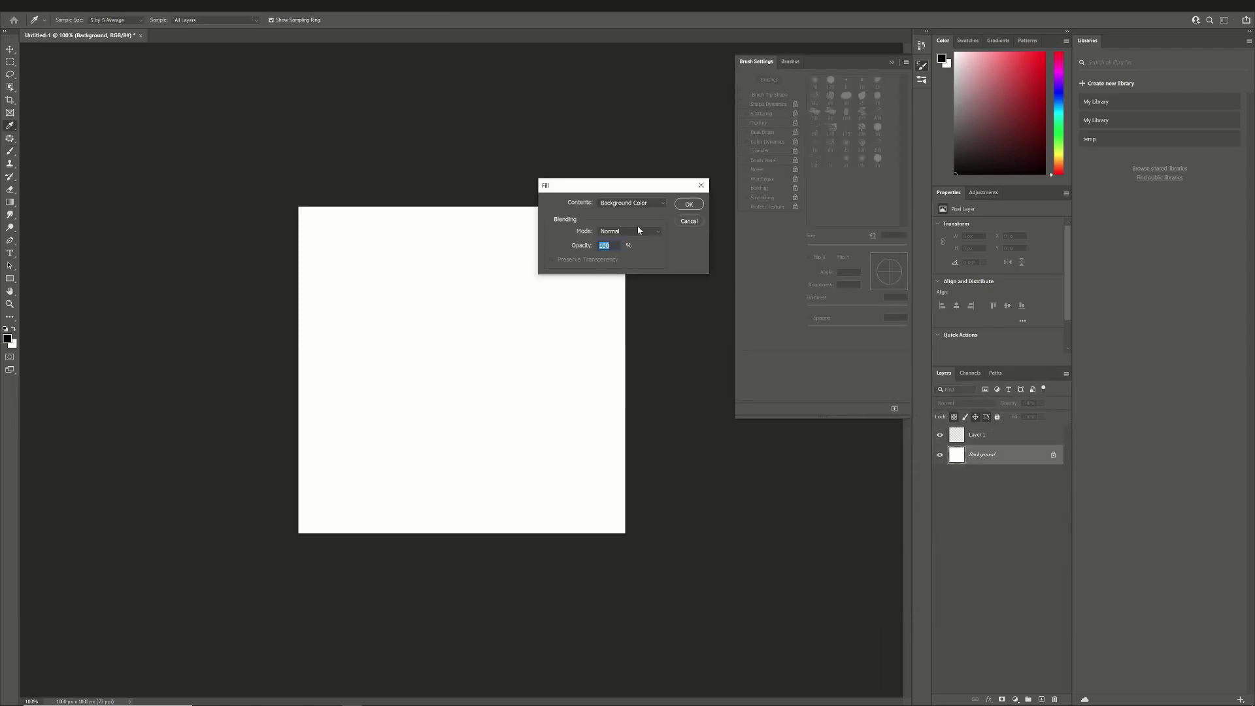
left_click(631, 202)
left_click(627, 210)
left_click(689, 204)
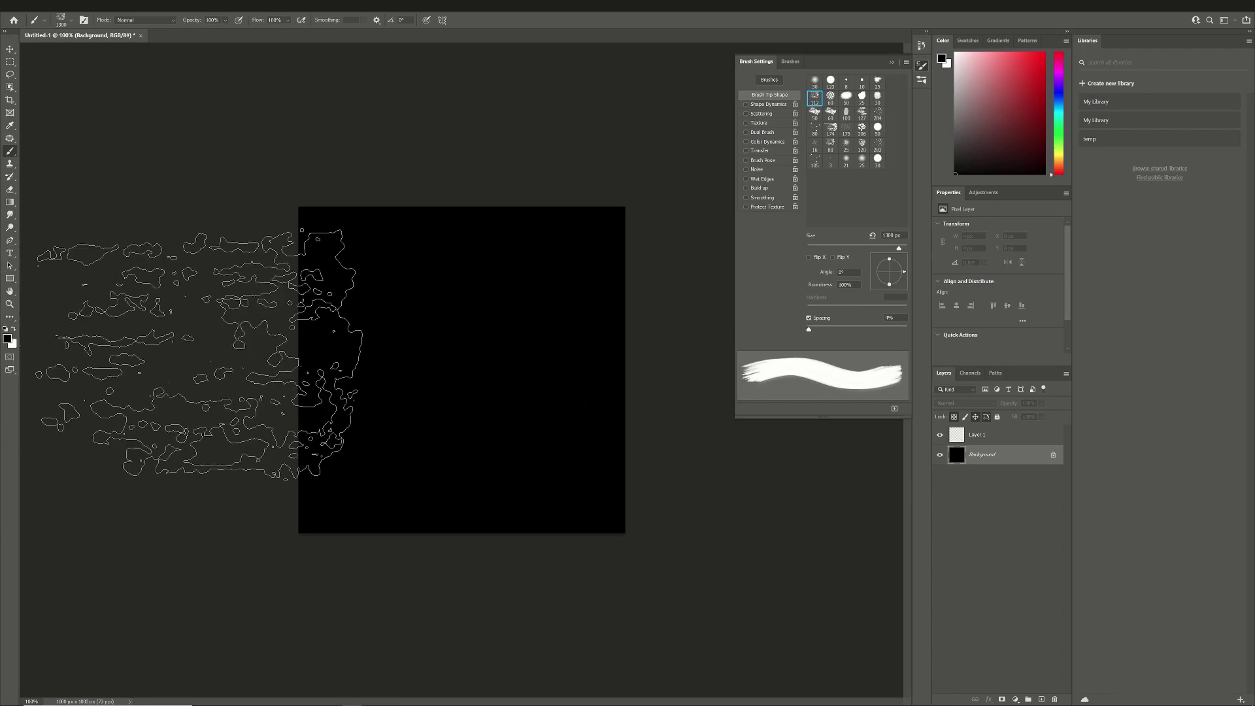
Make white the painting color and stamp the rough textured brush at 1100 px in the middle of the black Background layer.
key("x")
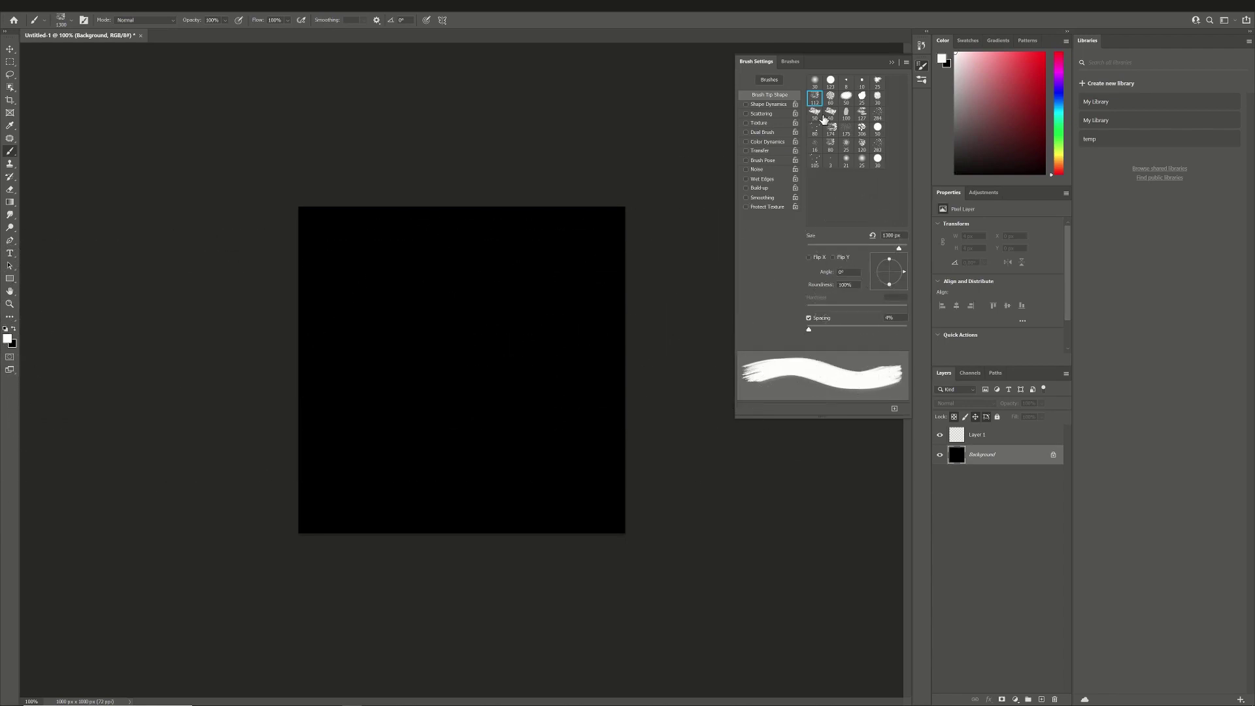
mouse_move(503, 304)
left_mouse_down()
mouse_move(466, 369)
mouse_move(670, 477)
left_mouse_up()
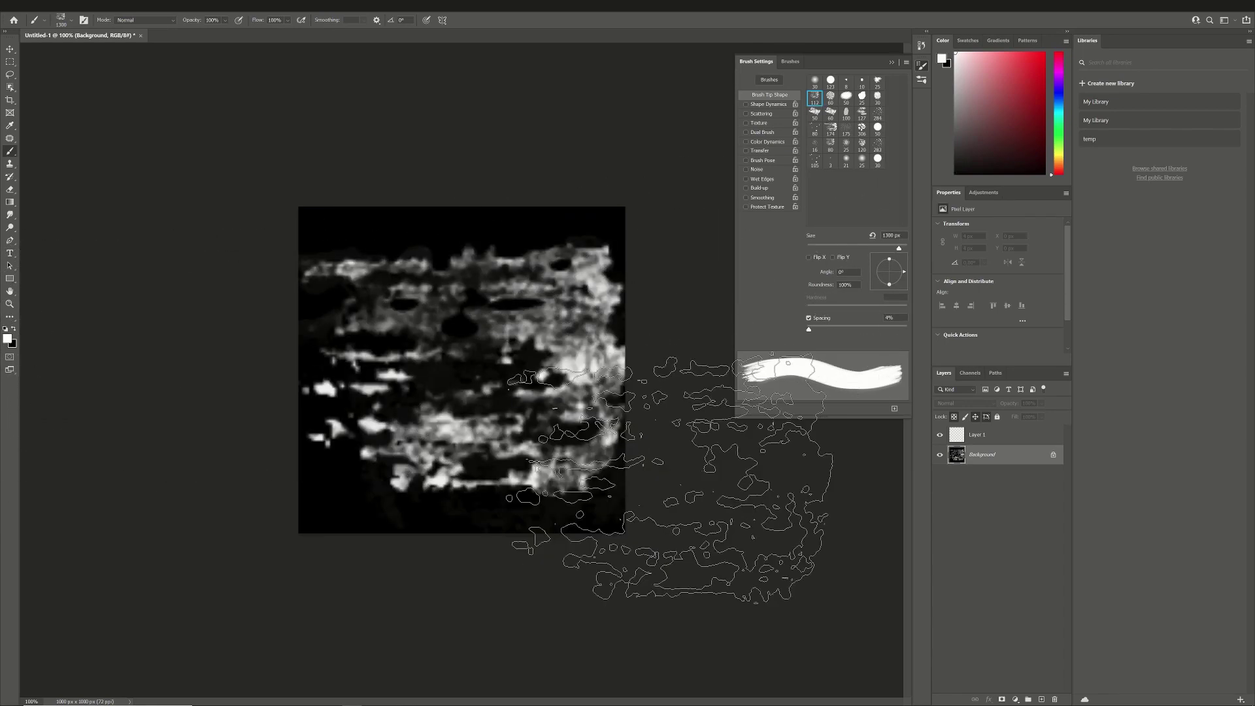
key("ctrl+z")
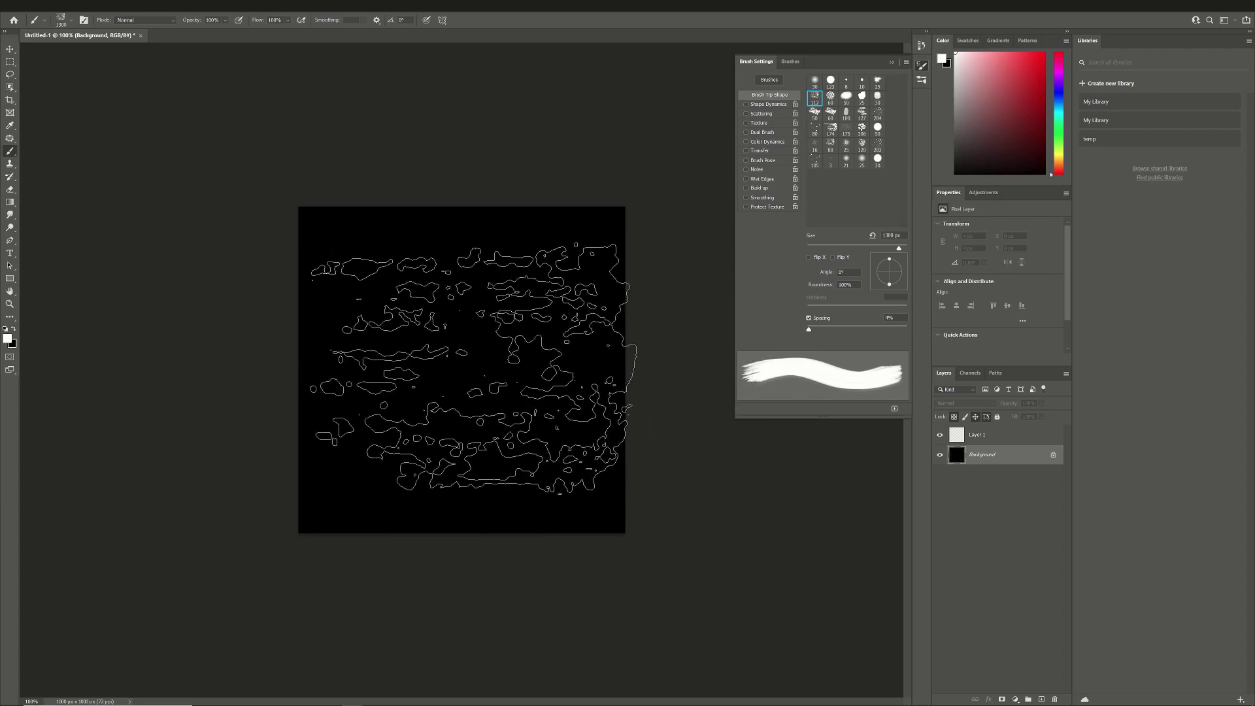
key("bracketleft")
key("bracketleft")
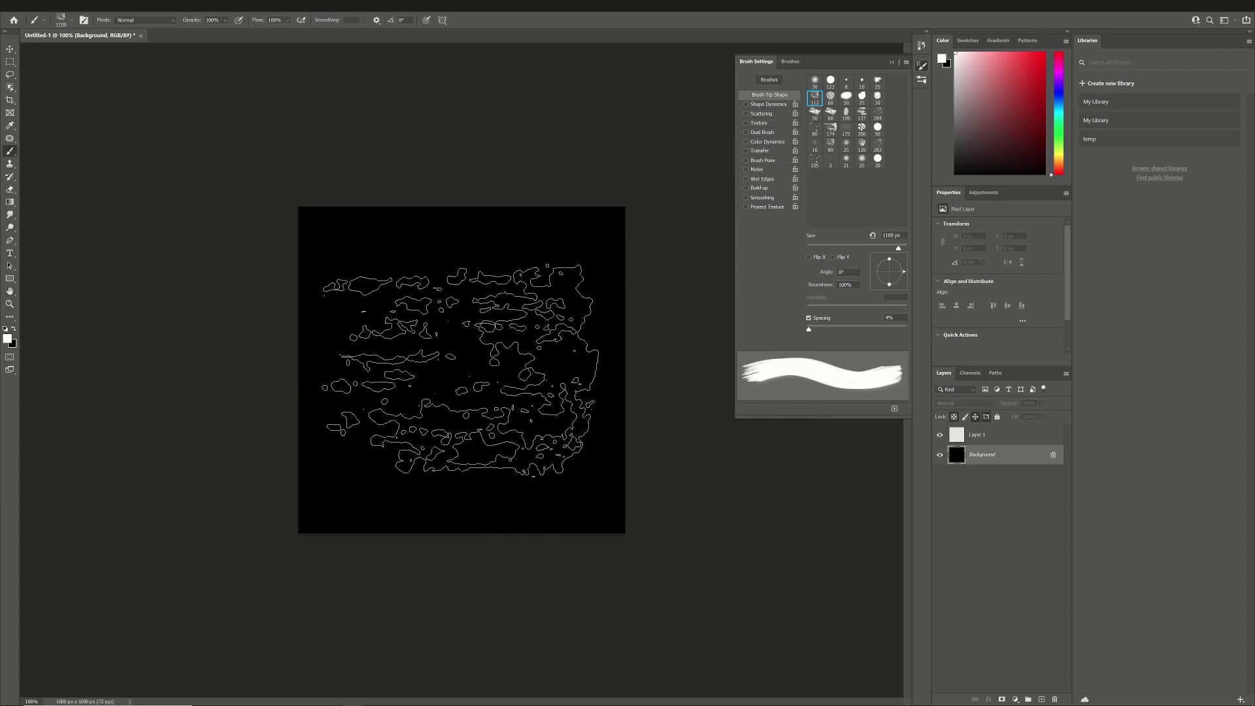
left_click(462, 370)
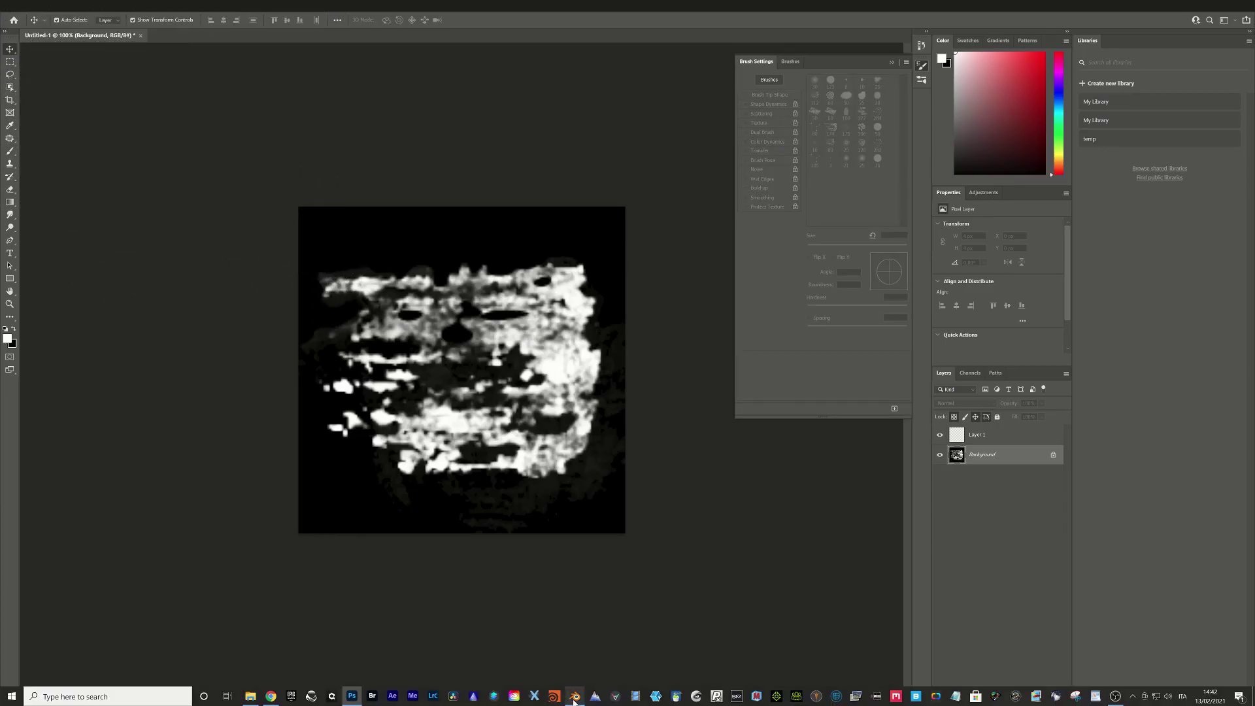
Switch back to Blender, create a new texture mask for the Ruggine brush and name it RuggineMask.
left_click(576, 696)
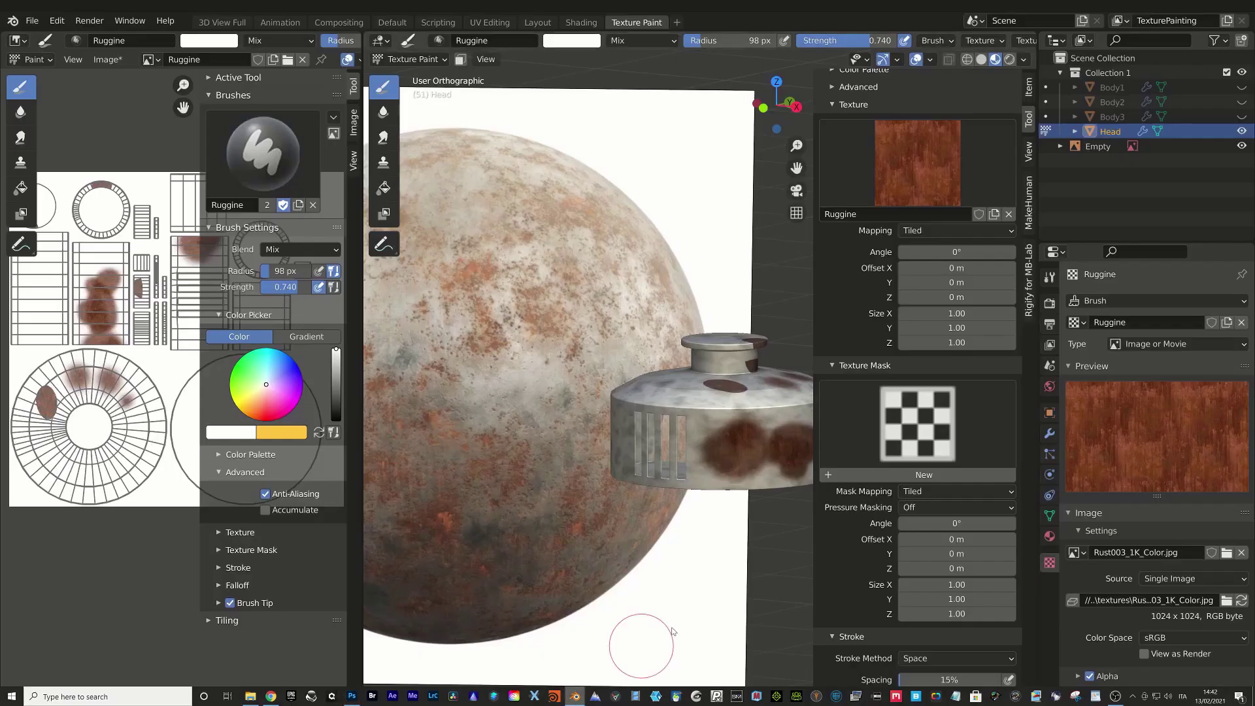
left_click(919, 182)
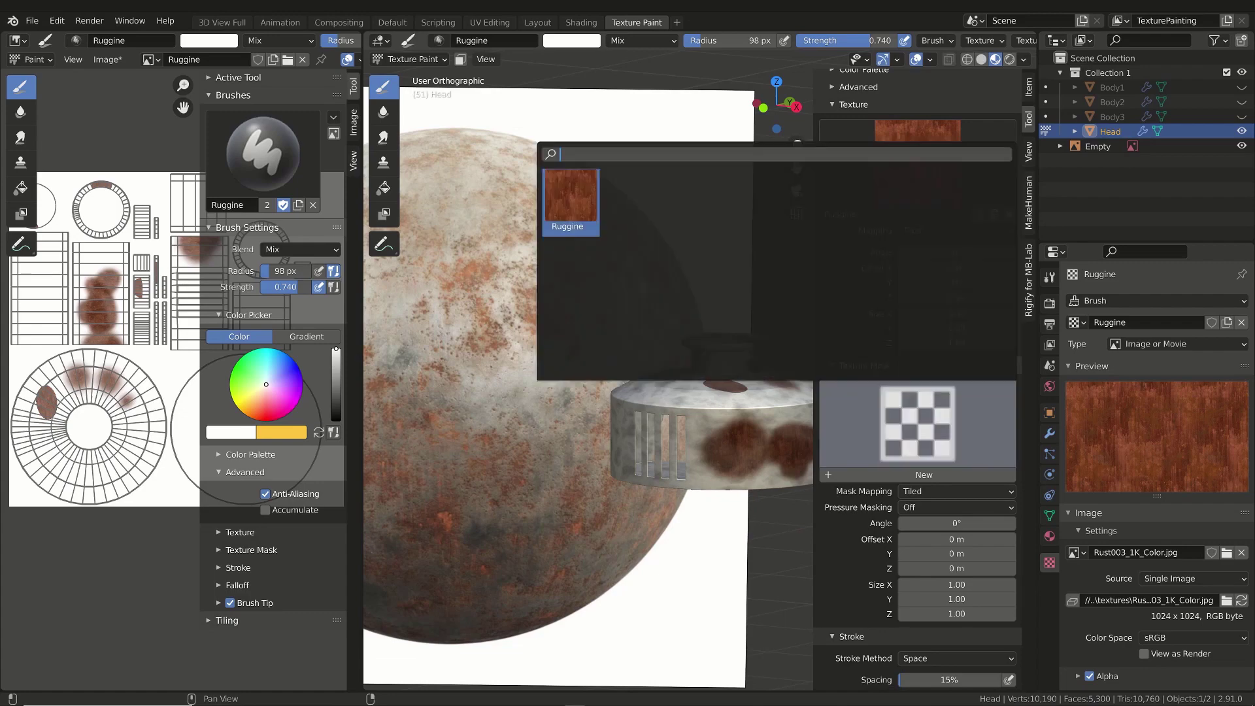
left_click(906, 476)
left_click(907, 476)
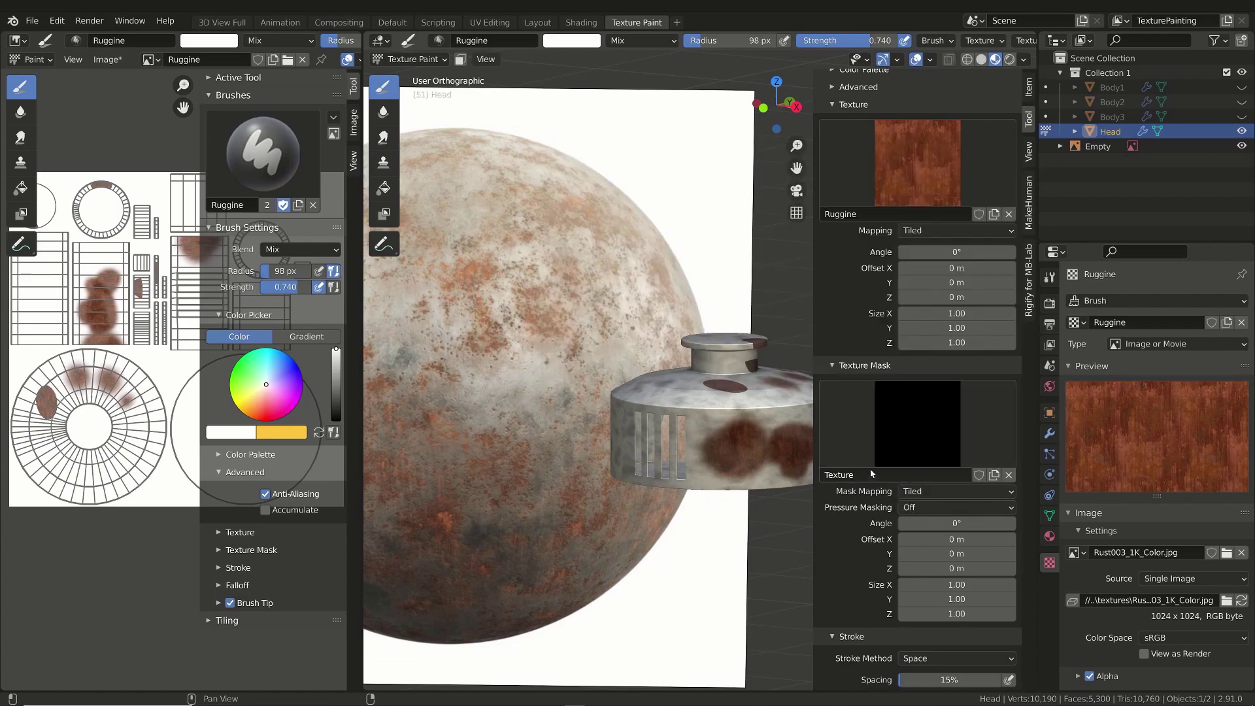
left_click(869, 473)
type("RuggineMas")
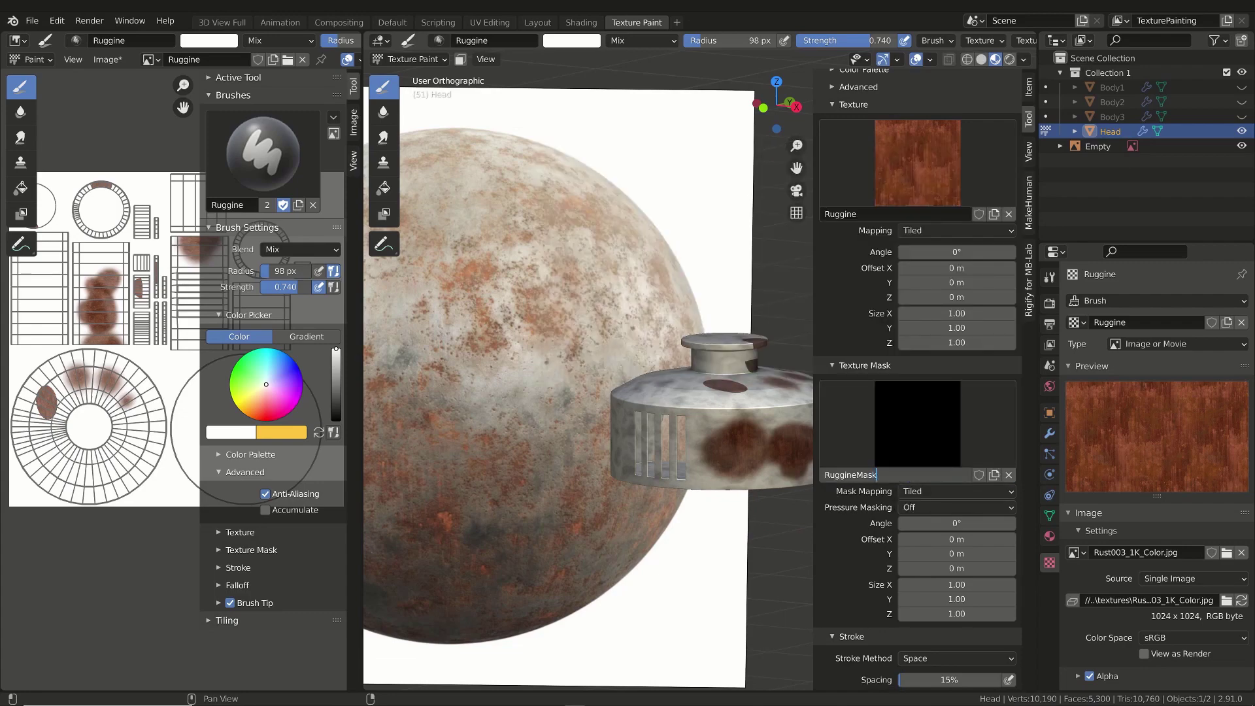
type("k")
key("Return")
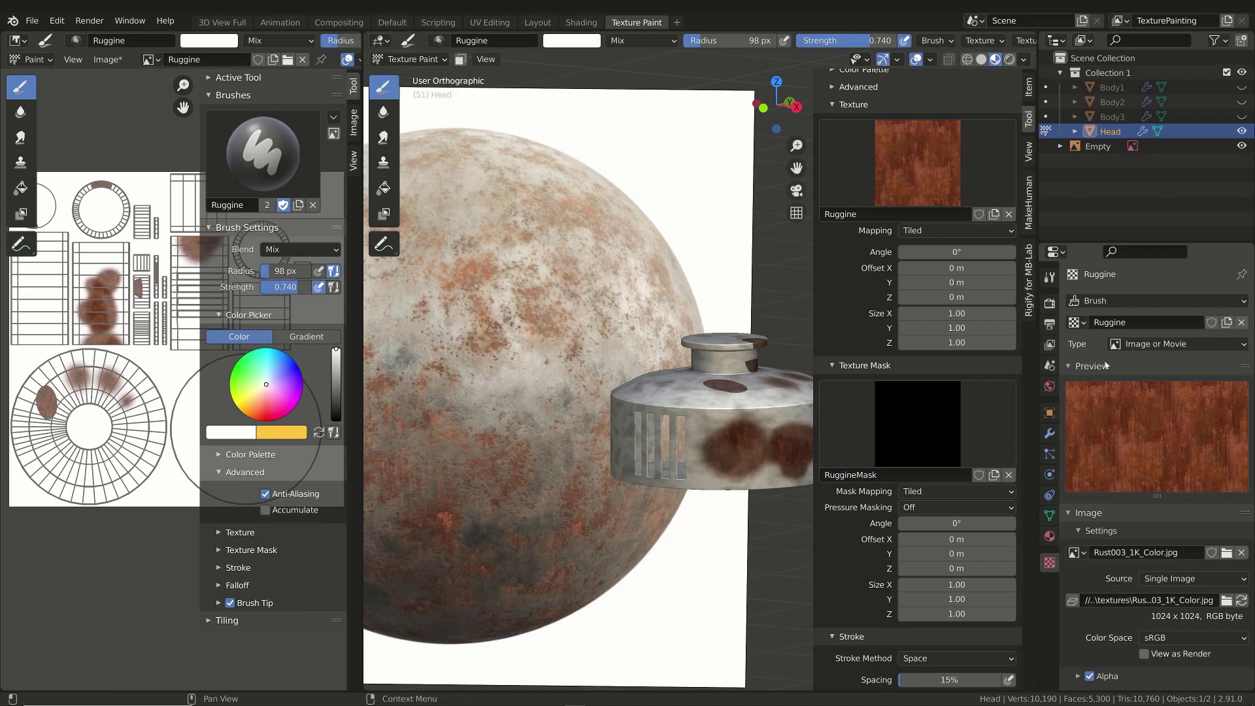
Select the RuggineMask texture in the brush's texture properties and load brush1.png from the brushes folder as its image.
left_click(1083, 325)
left_click(1083, 327)
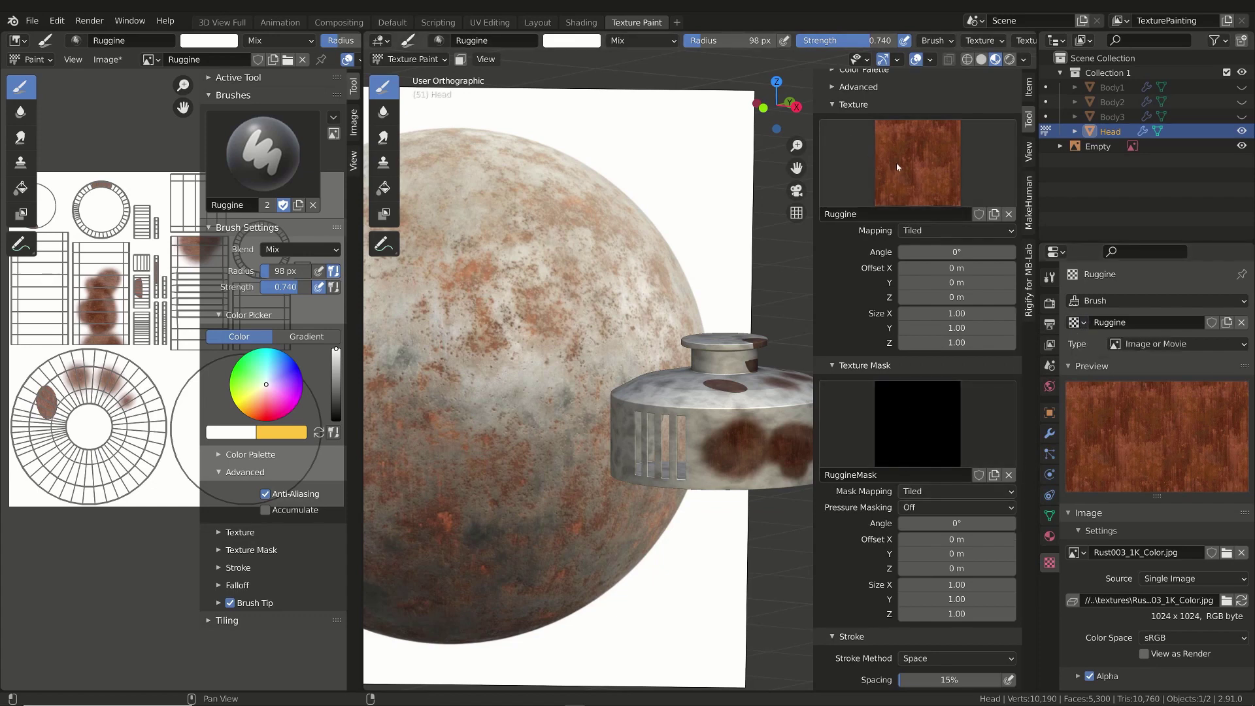
left_click(1075, 322)
left_click(952, 358)
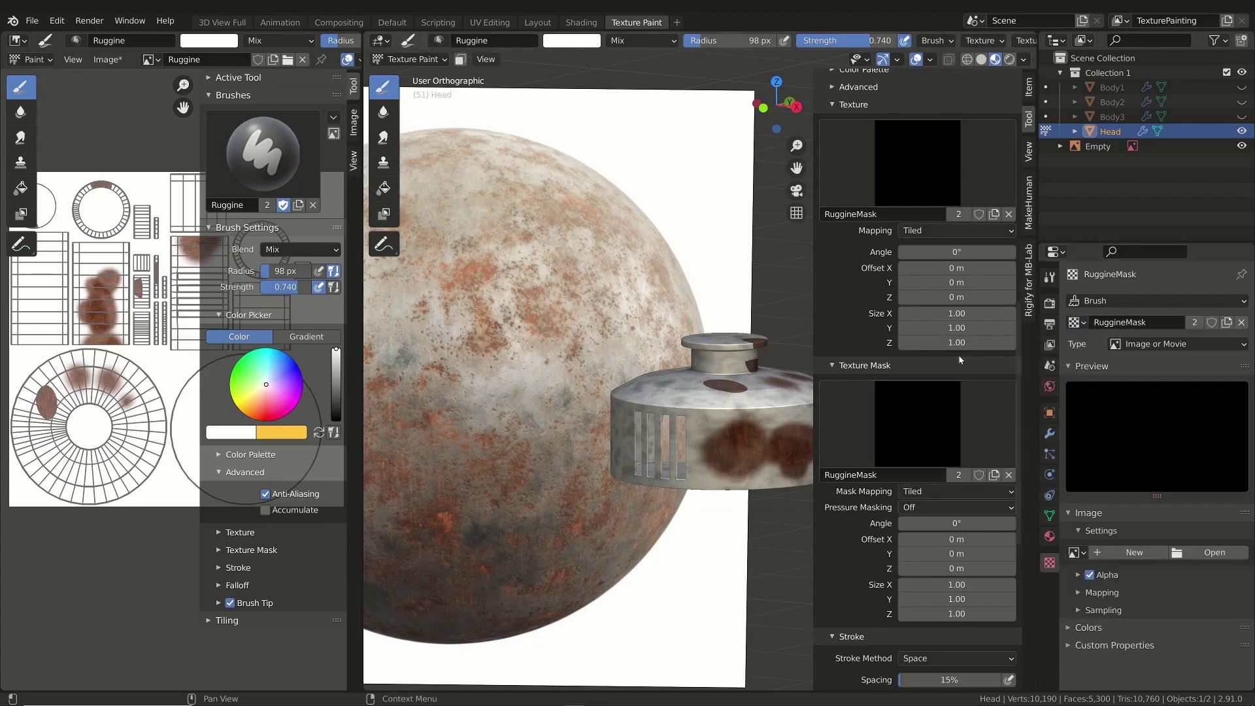
left_click(1208, 557)
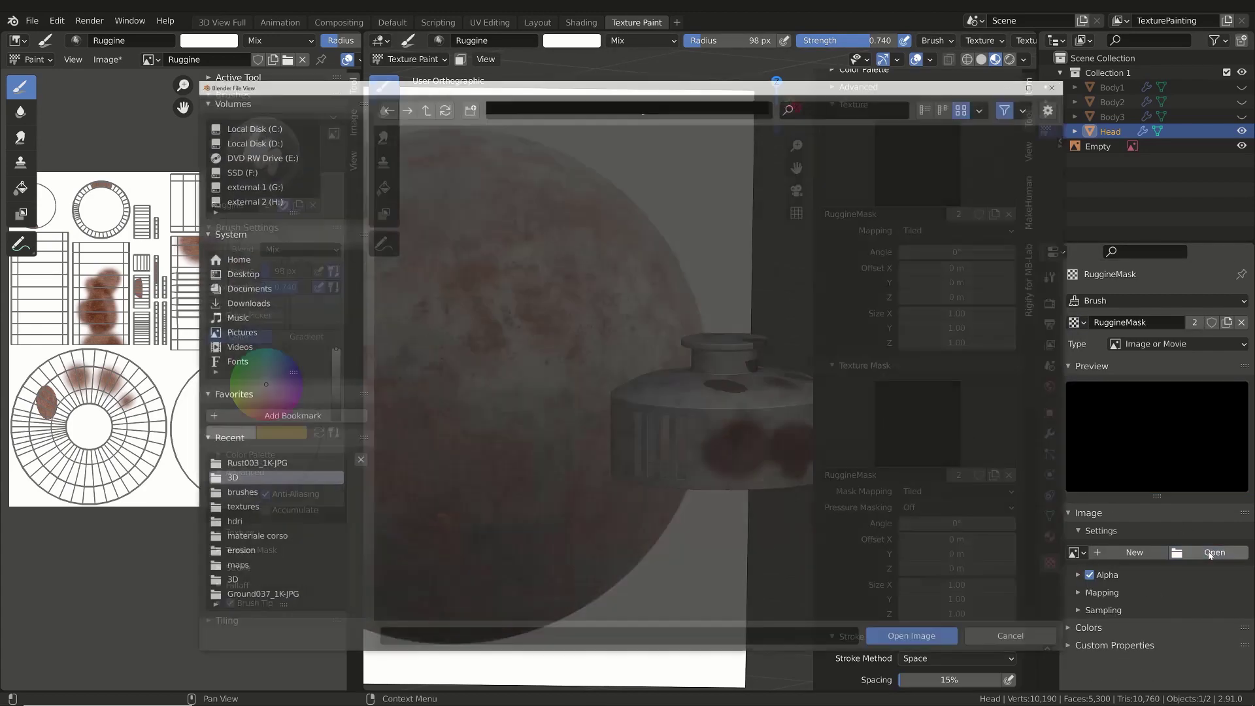
left_click(239, 493)
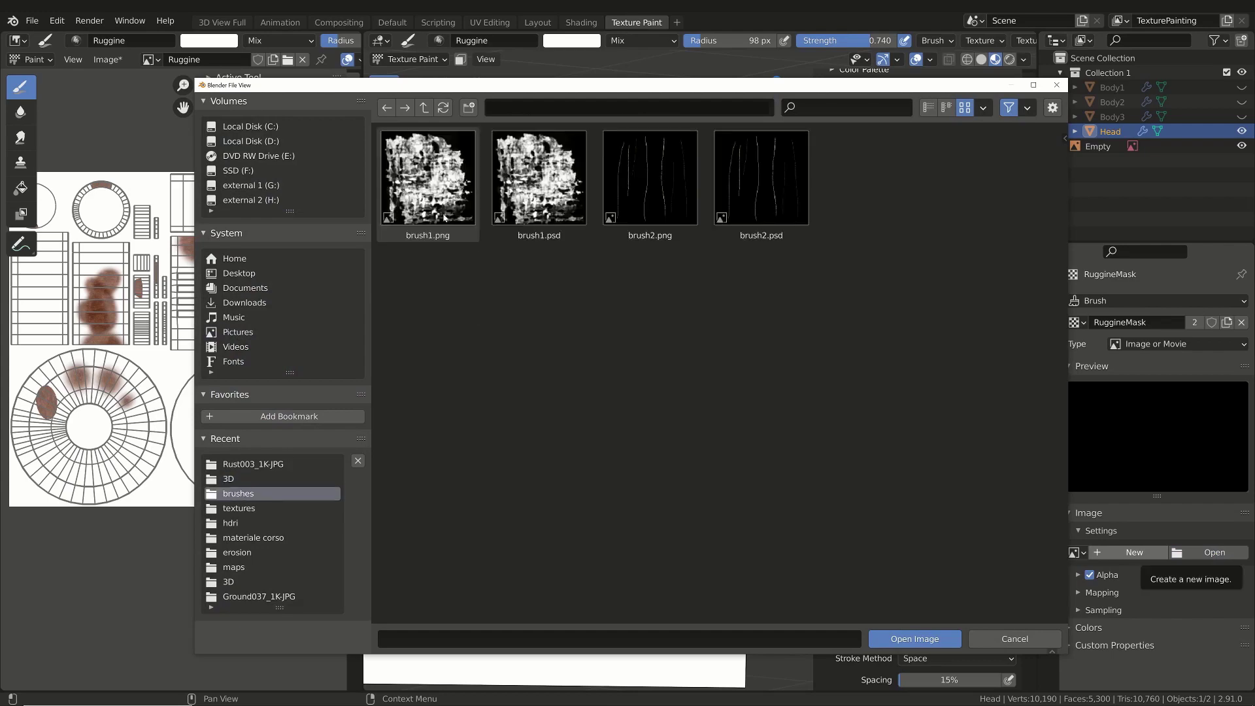
double_click(431, 187)
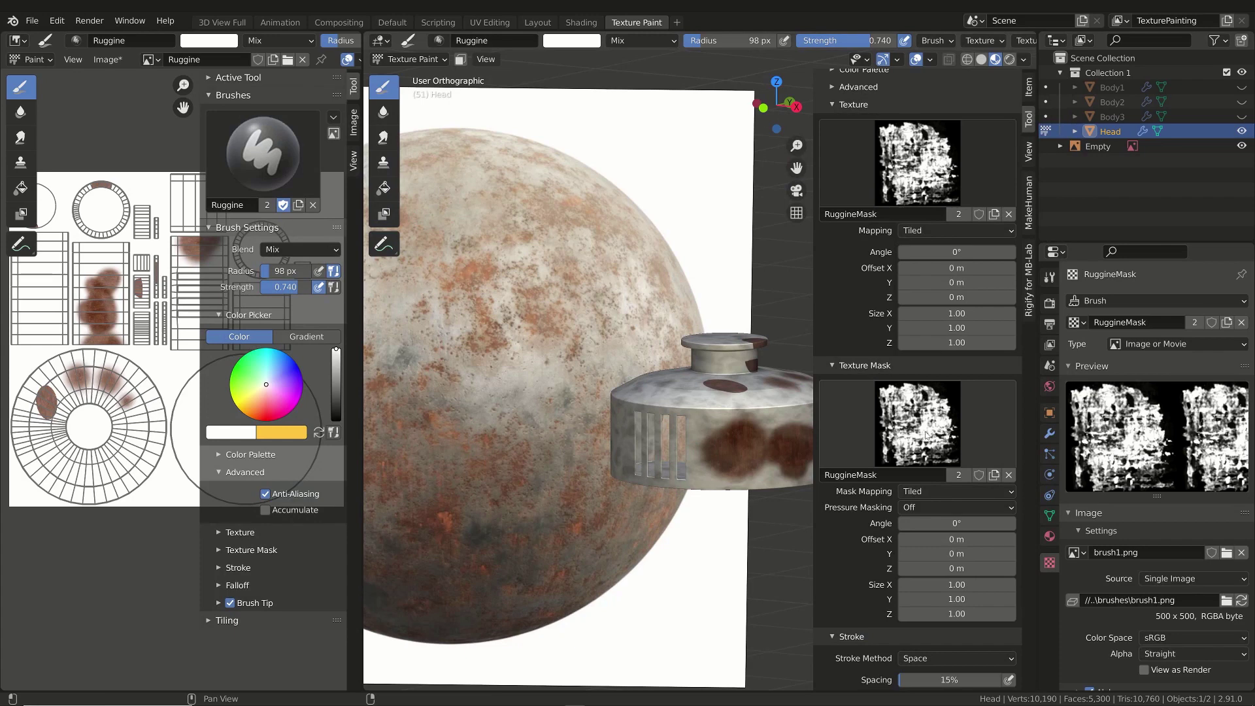
Reassign the Ruggine rust texture as the brush's main texture, keeping RuggineMask as its texture mask.
scroll(925, 434, "up", 3)
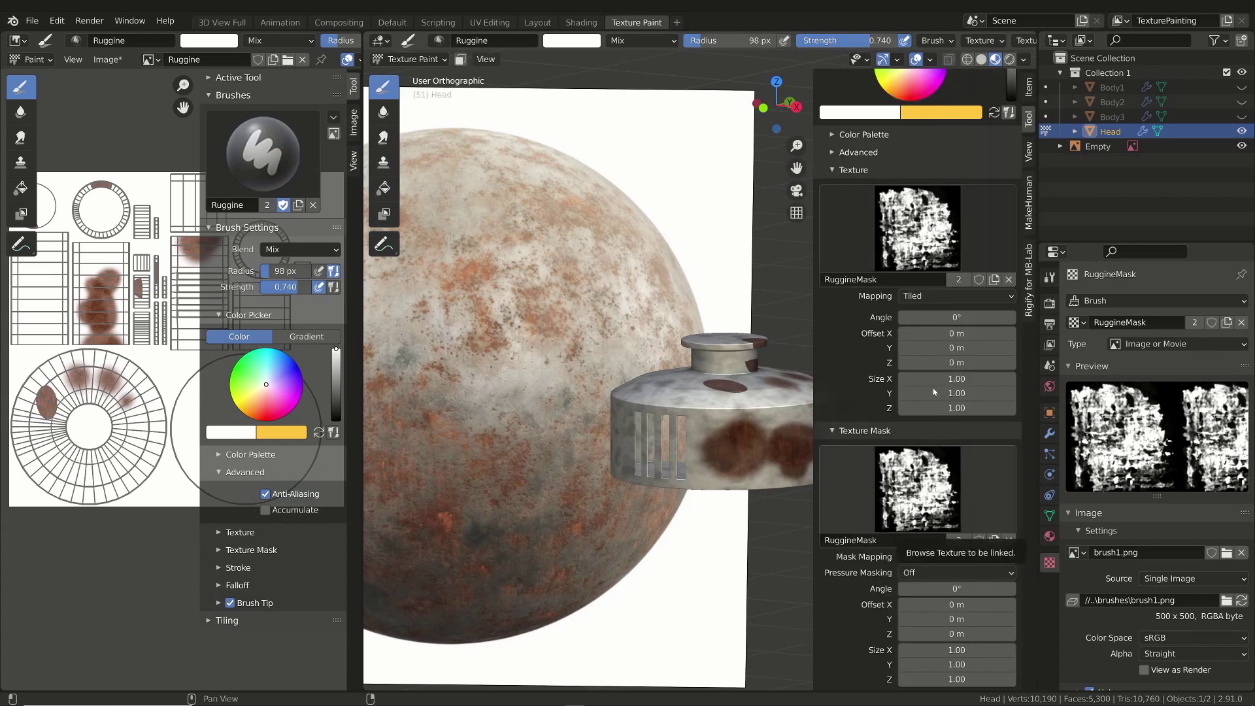
left_click(923, 235)
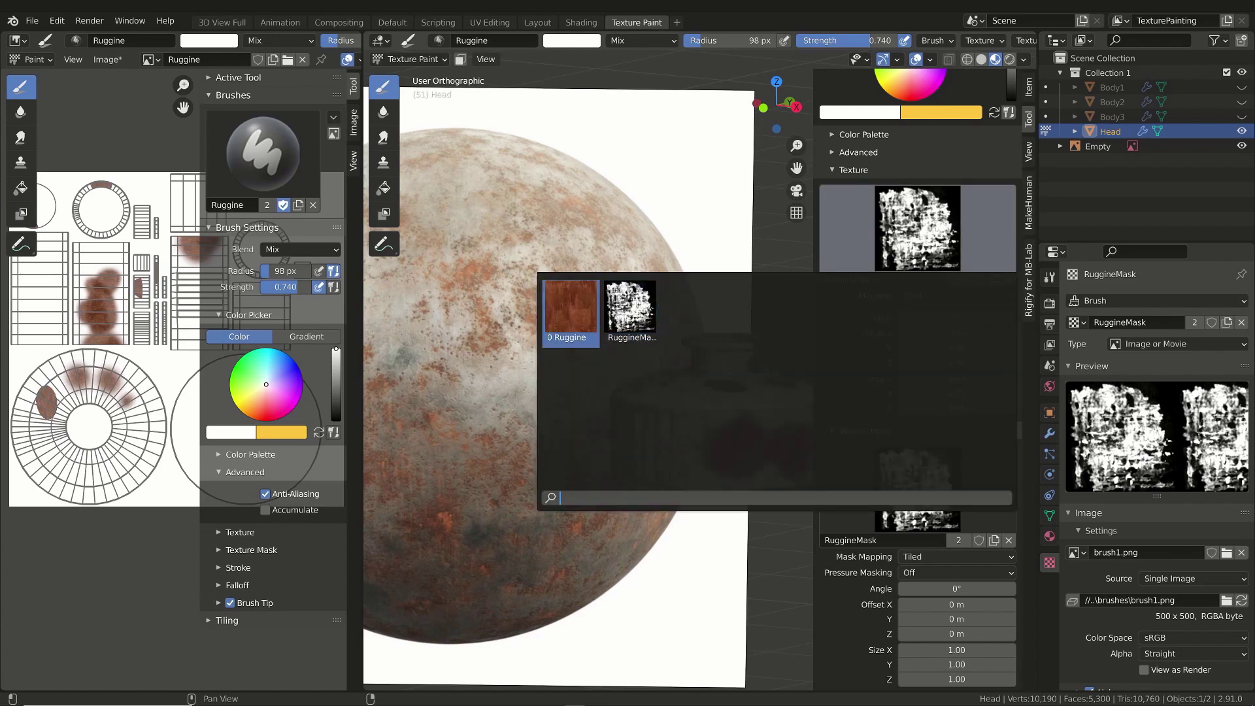
left_click(571, 310)
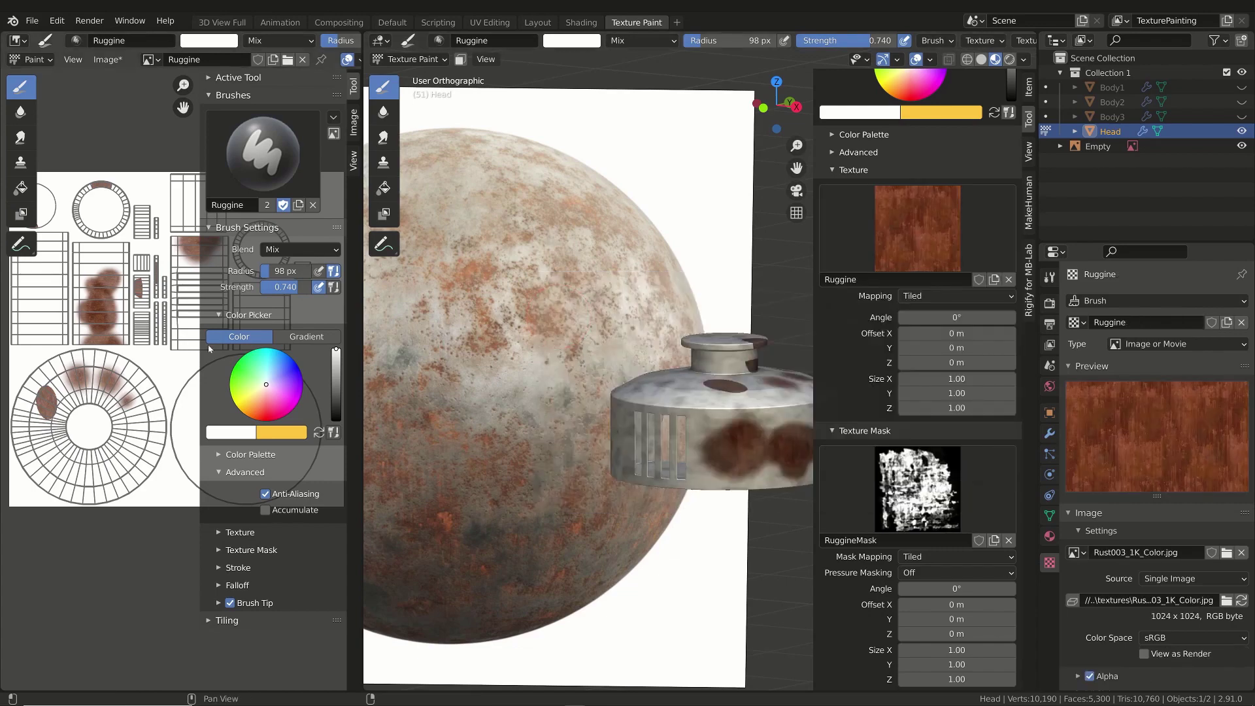
Fill the Ruggine image with white to clear the painted rust, and return to the Draw brush.
left_click(21, 187)
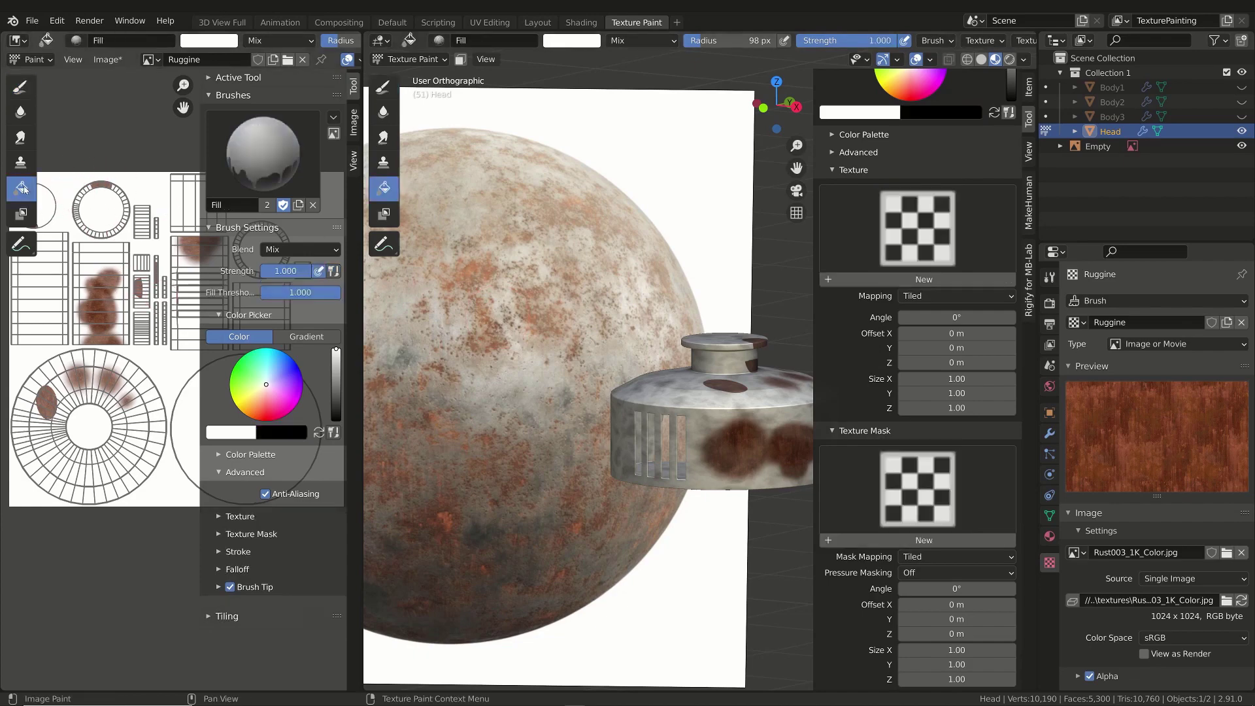
left_click(383, 88)
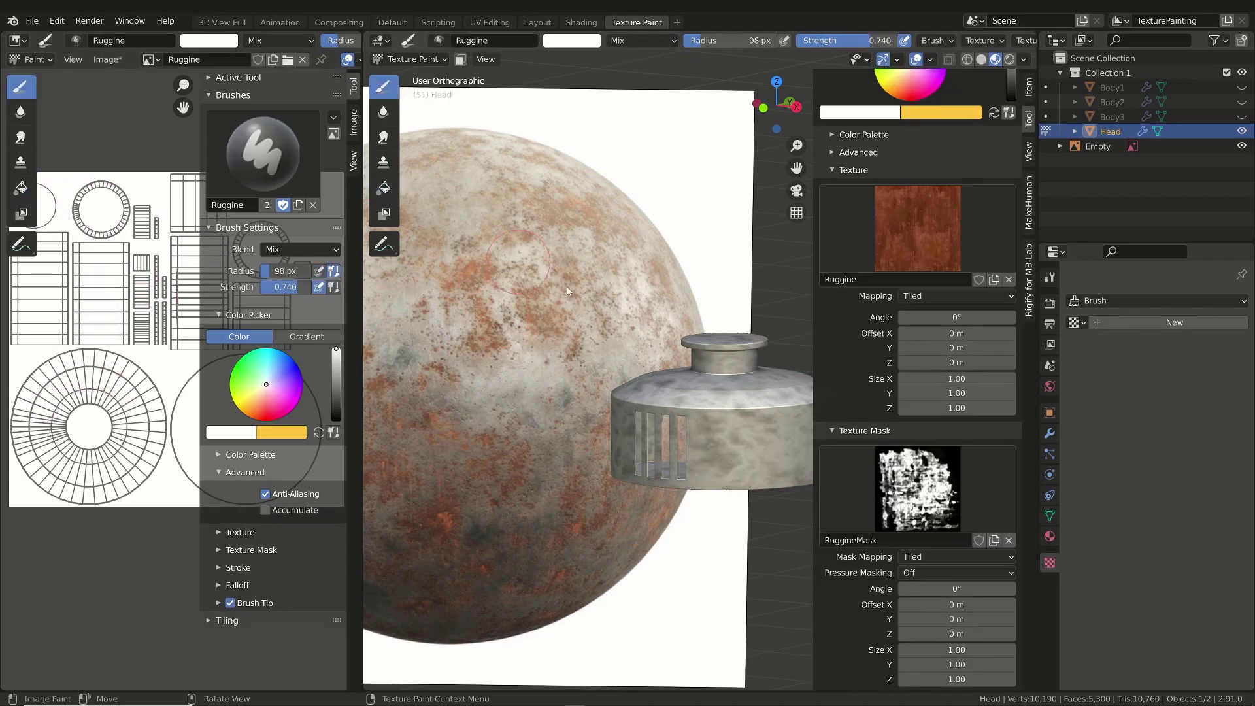
Try short test strokes with the masked rust brush on the side of the Head and undo them.
middle_click_drag(653, 309, 564, 300, "shift")
scroll(624, 368, "up", 2)
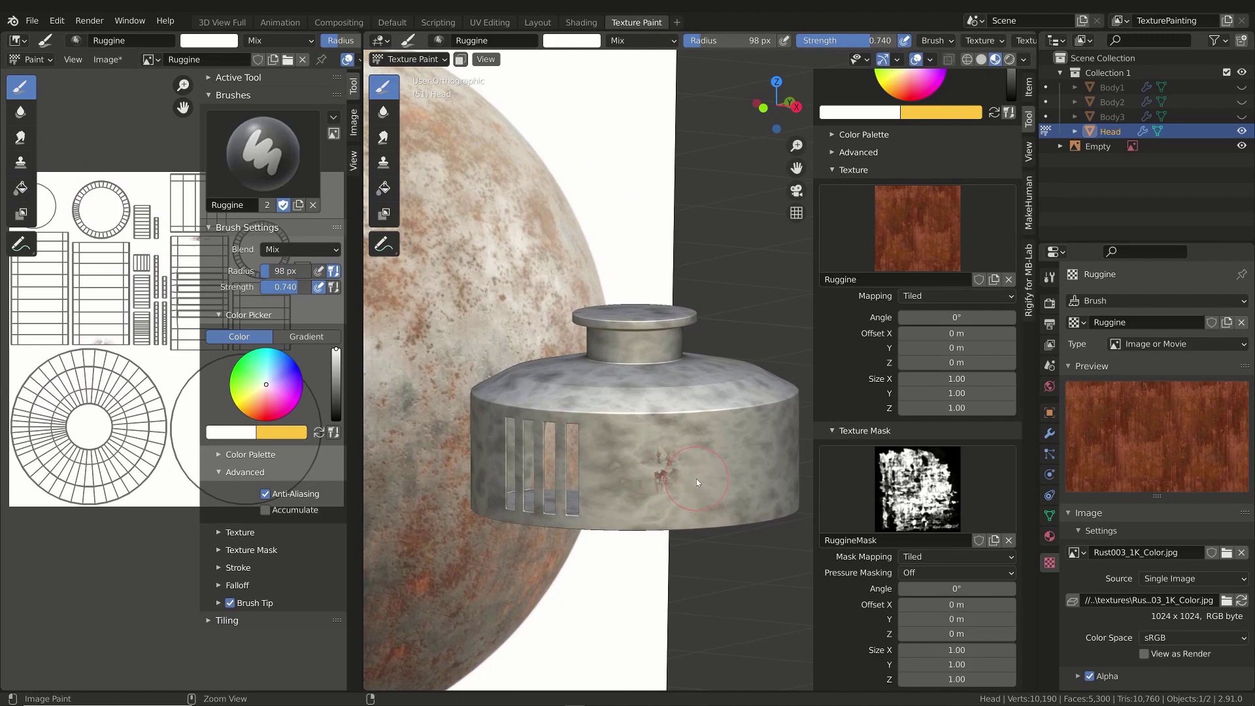
key("ctrl+z")
scroll(620, 457, "up", 4)
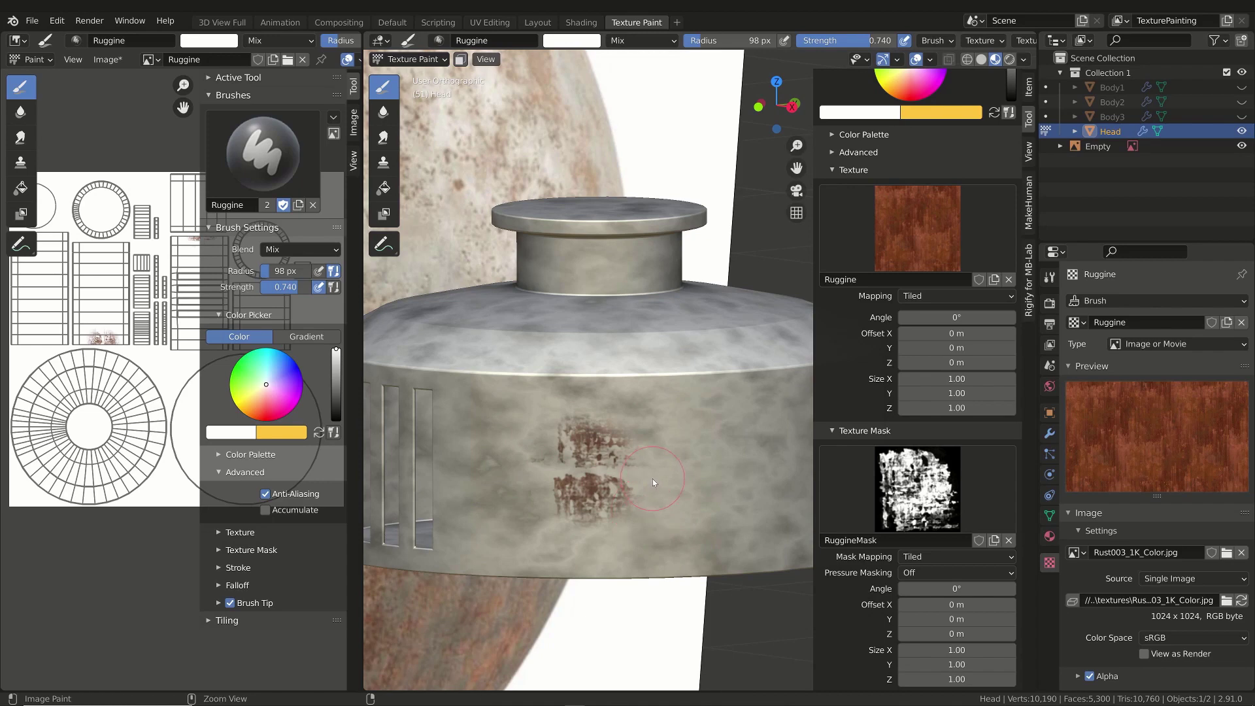
key("ctrl+z")
key("ctrl+z")
scroll(594, 452, "down", 1)
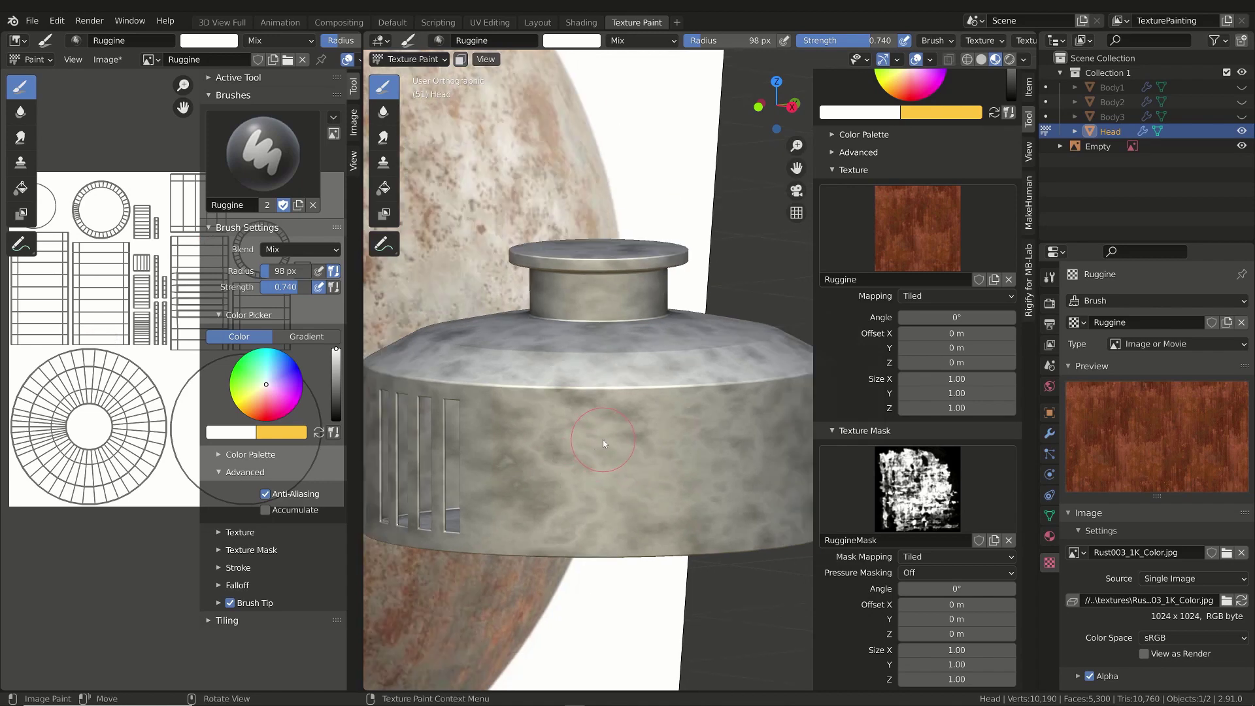
Enlarge the brush radius to 235 px and paint rust across the Head's side wall and sloped shoulder.
key("f")
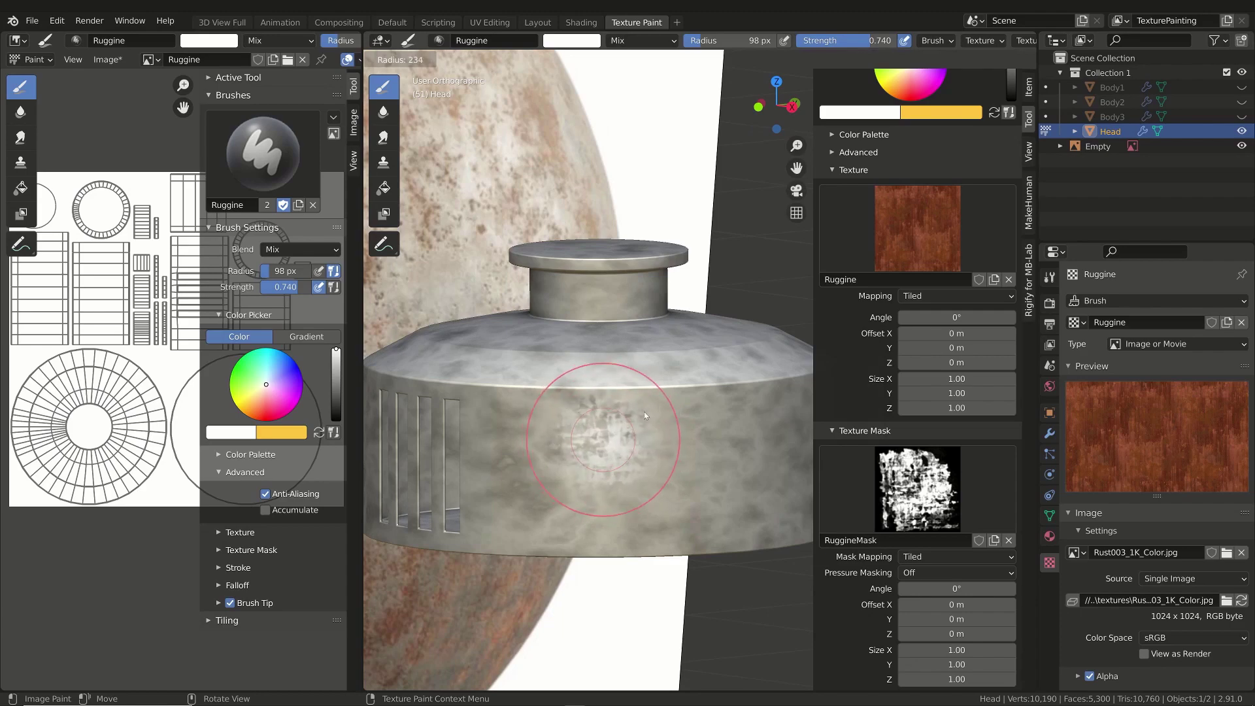
left_click(648, 407)
mouse_move(574, 461)
left_mouse_down()
mouse_move(578, 492)
mouse_move(591, 469)
left_mouse_up()
mouse_move(590, 469)
middle_mouse_down()
mouse_move(566, 437)
mouse_move(520, 428)
mouse_move(544, 480)
middle_mouse_up()
mouse_move(647, 405)
left_mouse_down()
mouse_move(657, 385)
mouse_move(679, 496)
mouse_move(721, 382)
left_mouse_up()
middle_click_drag(722, 383, 613, 398, "shift")
mouse_move(659, 366)
left_mouse_down()
mouse_move(580, 323)
mouse_move(668, 293)
left_mouse_up()
middle_click_drag(540, 368, 533, 337)
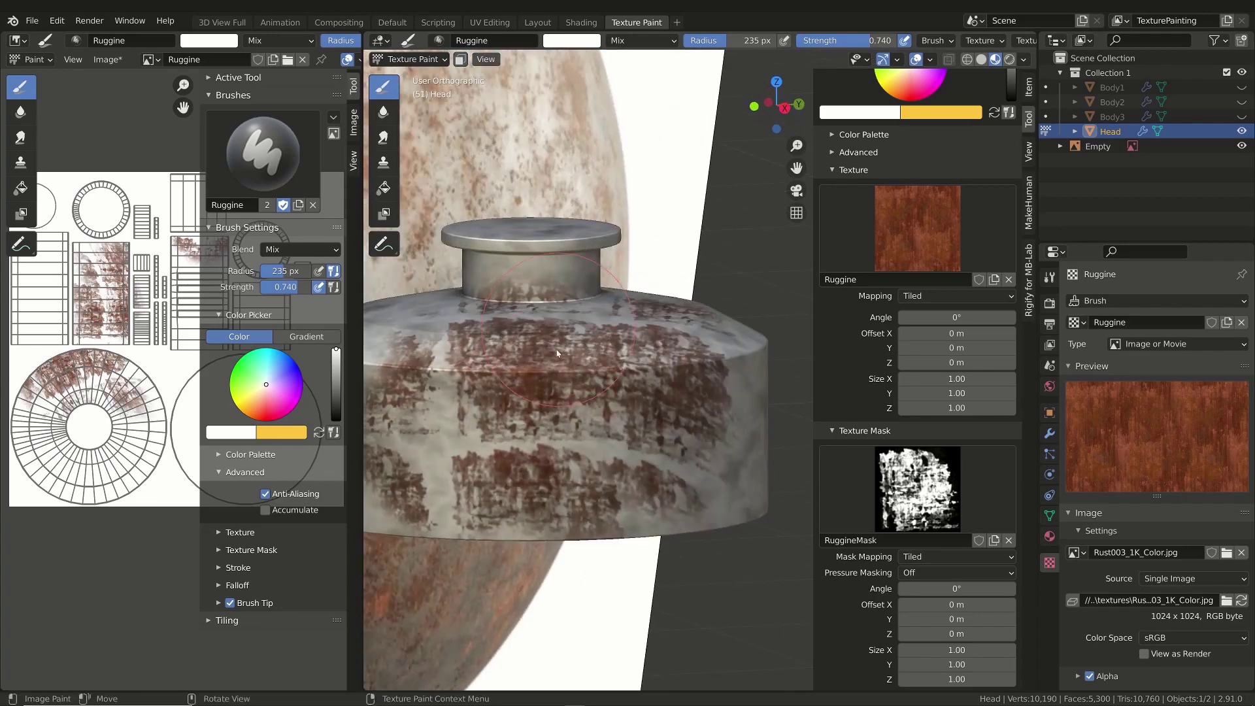
left_click_drag(520, 398, 526, 460)
scroll(593, 429, "down", 1)
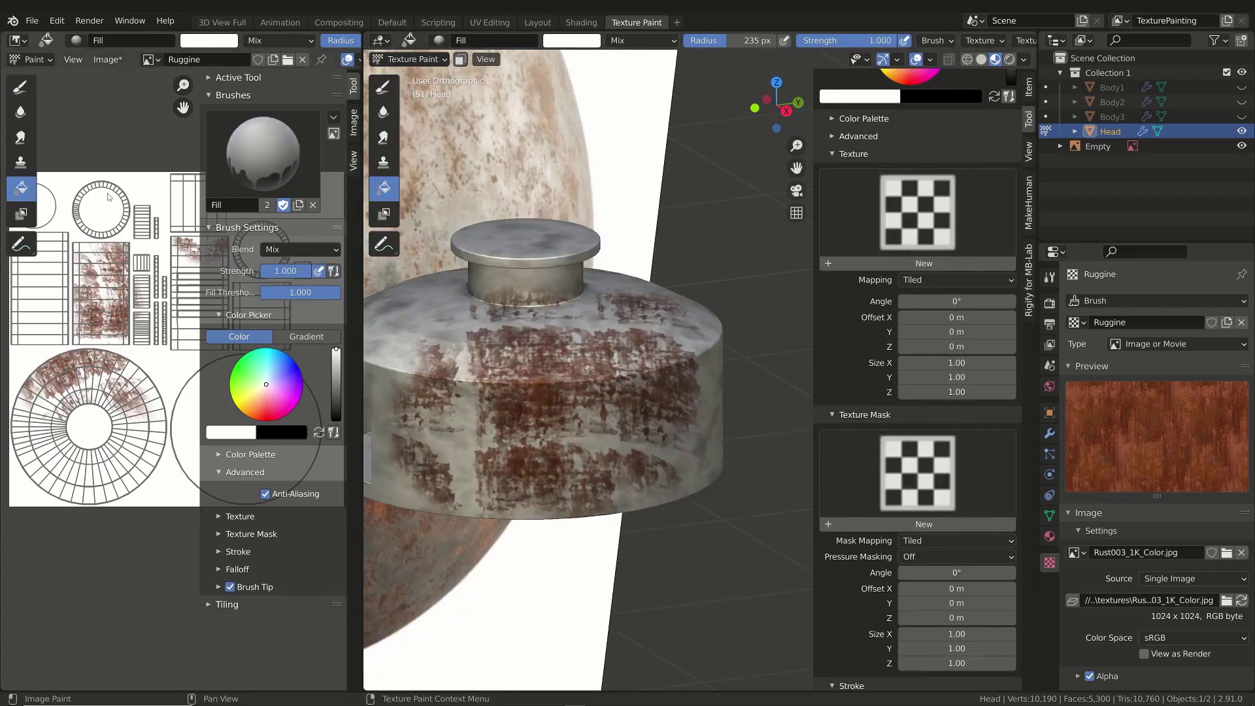
Flood the Ruggine image with white to remove the rust strokes, and return to the Draw brush.
left_click(109, 205)
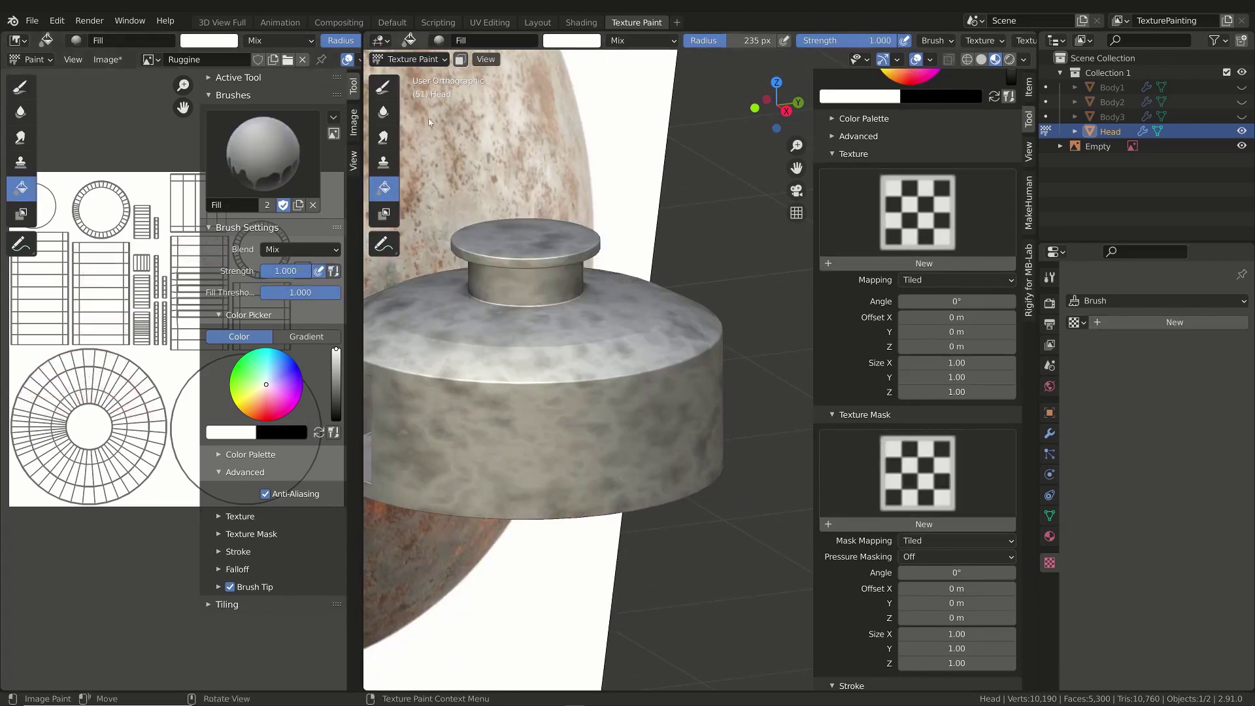
left_click(384, 87)
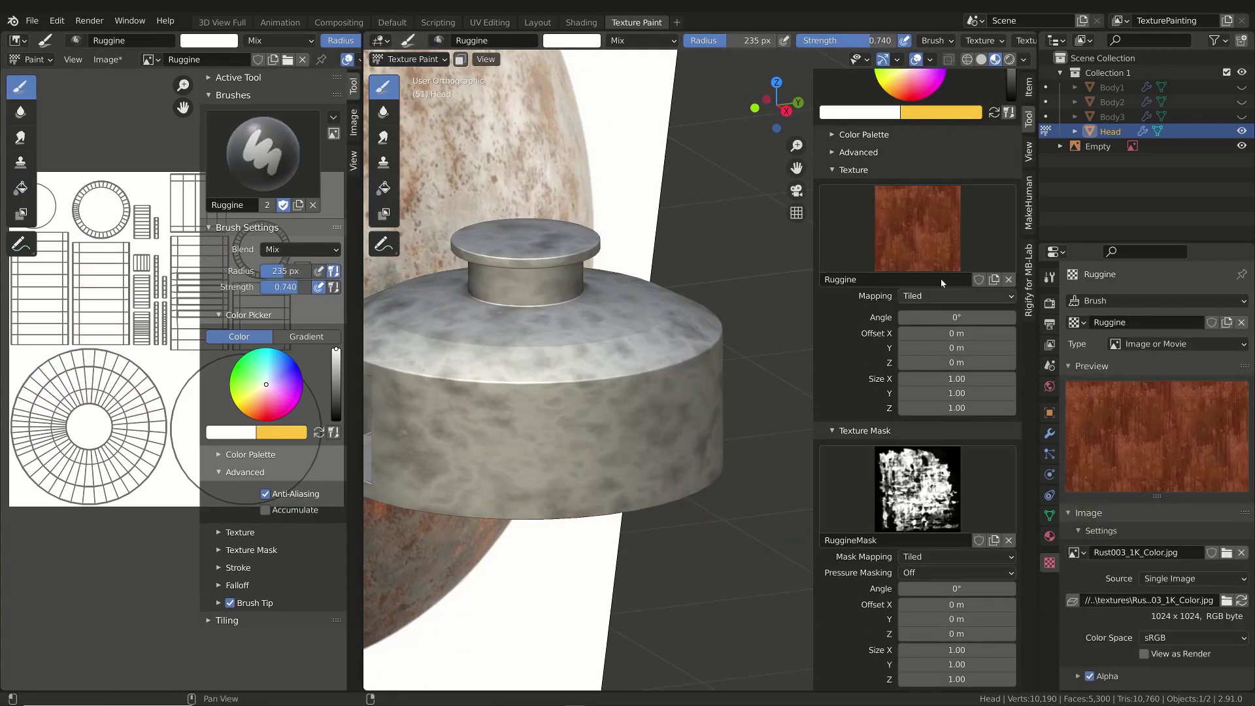
Set both the Ruggine texture mapping and the RuggineMask mask mapping to View Plane.
middle_click_drag(604, 400, 638, 395, "shift")
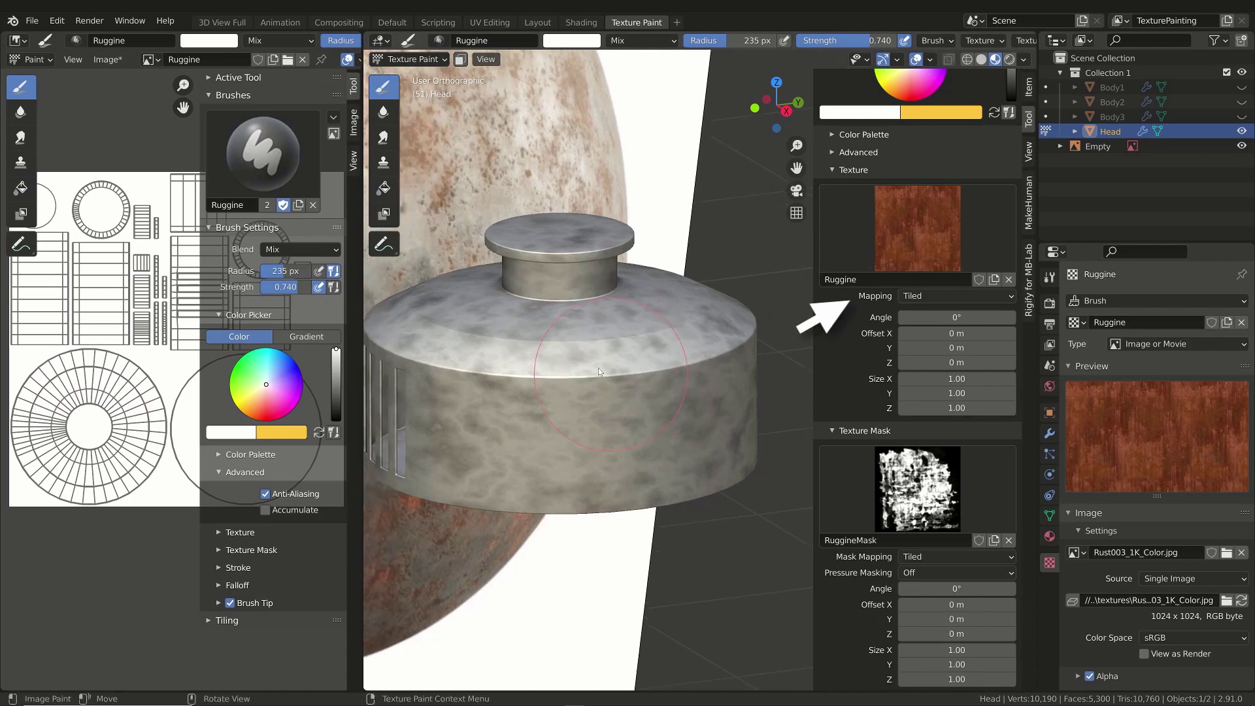
left_click(935, 297)
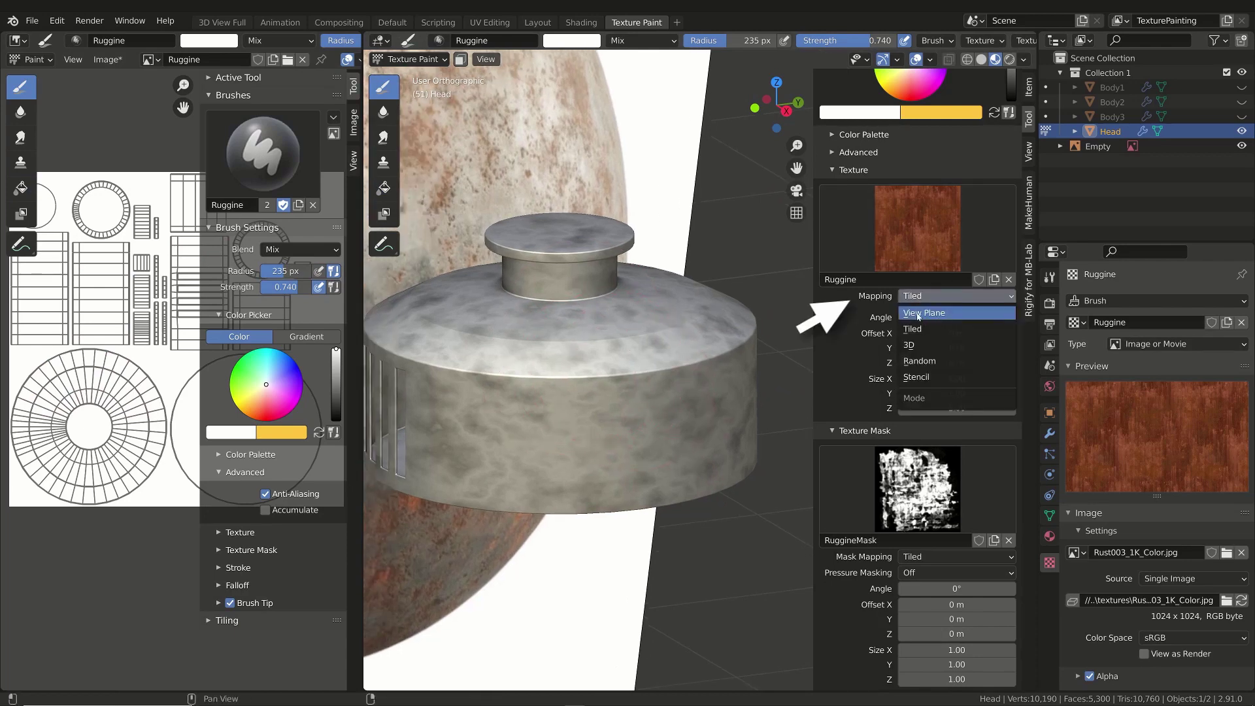
left_click(958, 316)
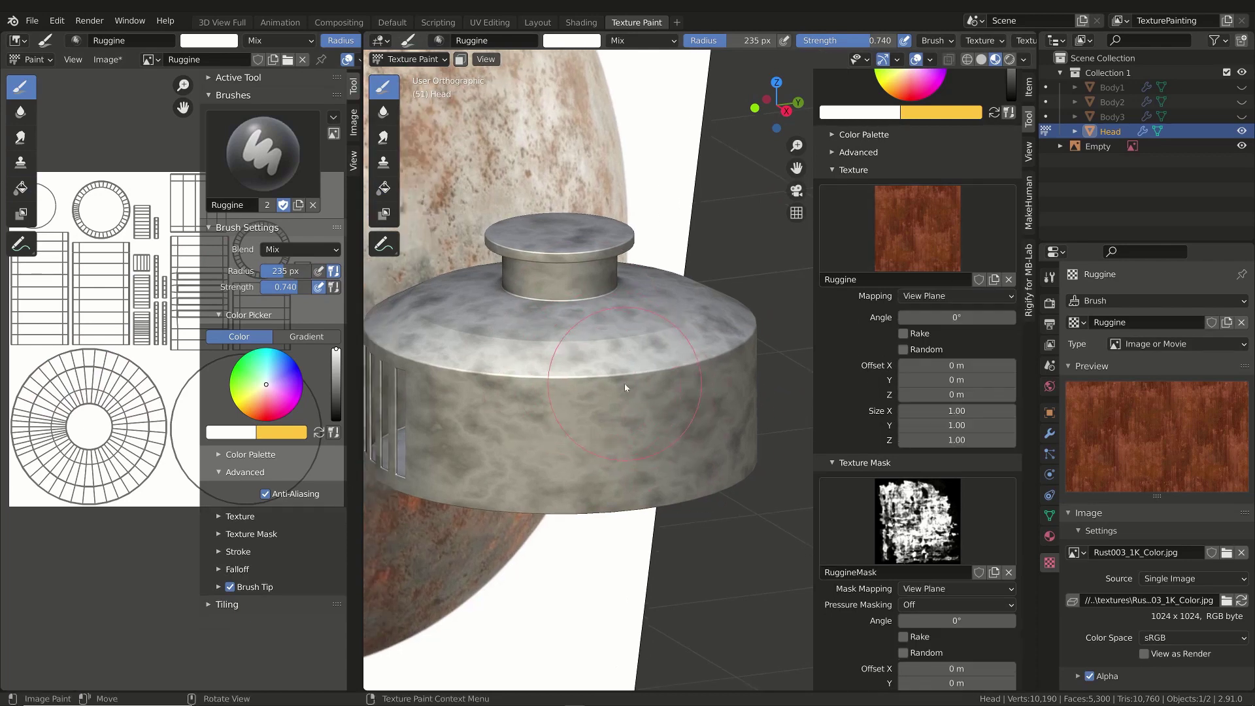
Try painting rust patches around the Head's side with the View Plane mapping.
left_click(565, 380)
mouse_move(576, 411)
middle_mouse_down()
mouse_move(615, 436)
mouse_move(559, 411)
mouse_move(653, 418)
middle_mouse_up()
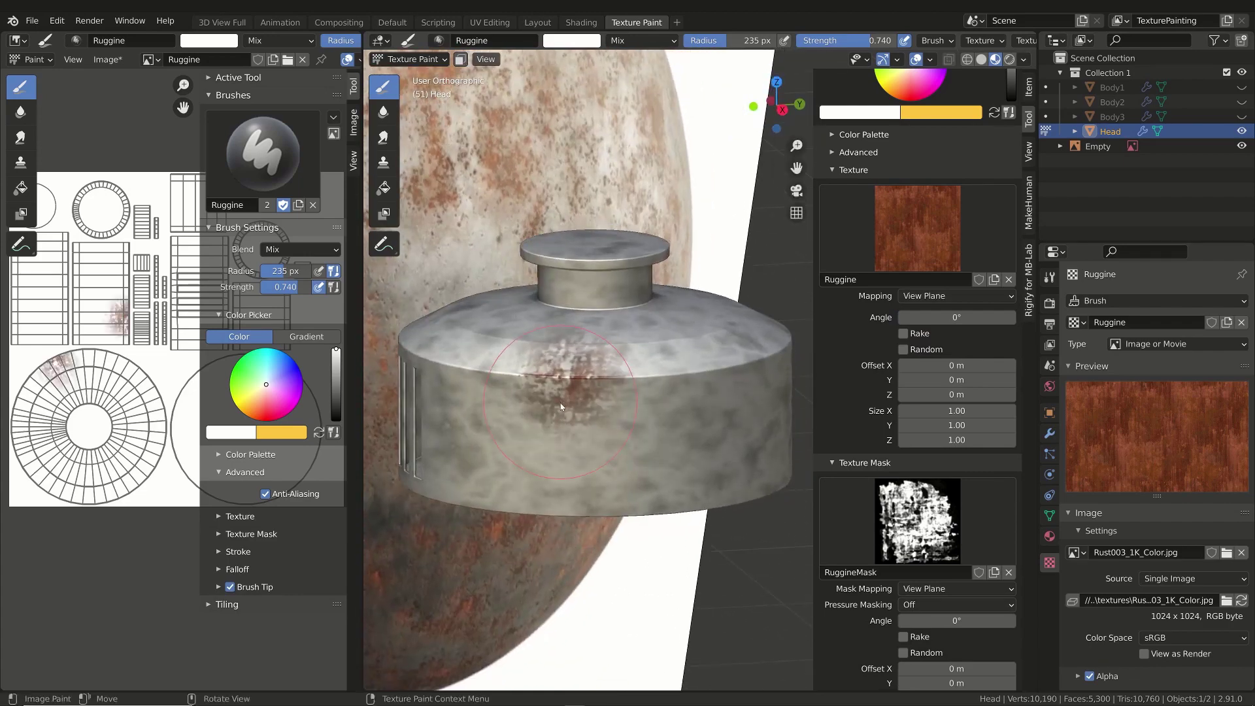
left_click(665, 422)
left_click_drag(664, 421, 696, 415)
middle_click_drag(697, 415, 608, 411)
mouse_move(562, 428)
left_mouse_down()
mouse_move(481, 449)
mouse_move(513, 463)
left_mouse_up()
mouse_move(601, 402)
middle_mouse_down()
mouse_move(616, 440)
mouse_move(628, 395)
middle_mouse_up()
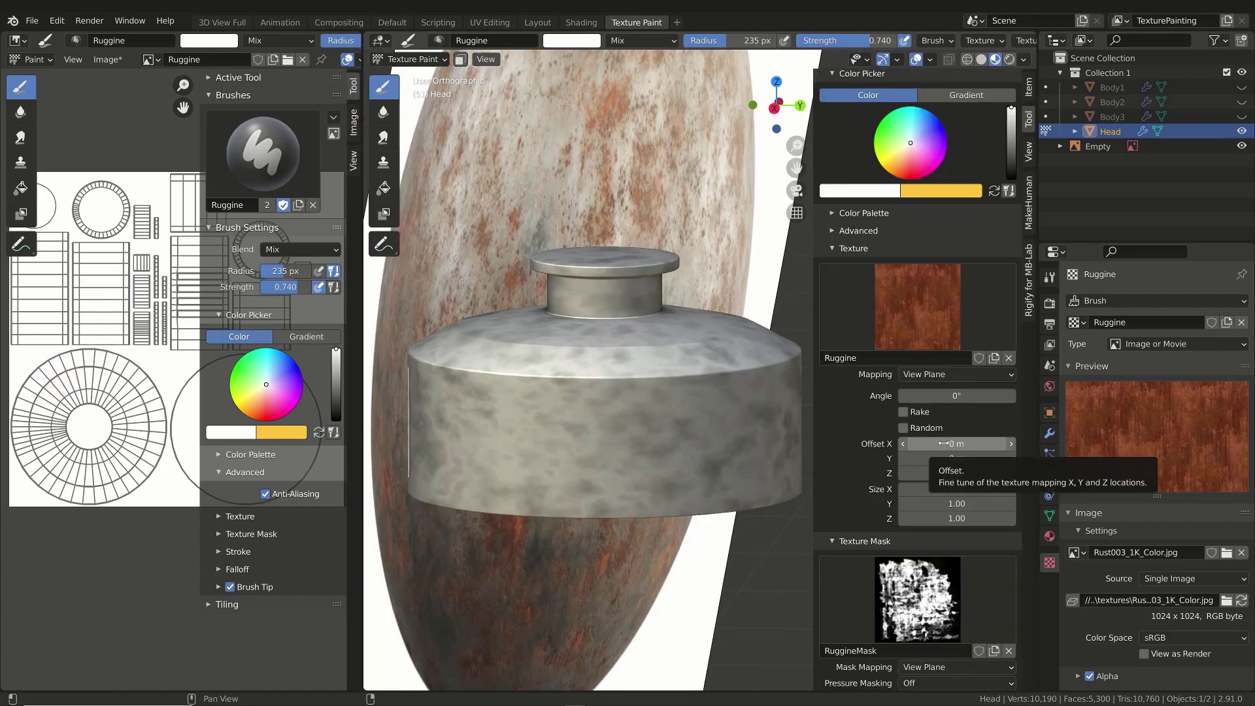
Adjust the Ruggine brush strength to 0.634.
scroll(954, 437, "up", 5)
left_click_drag(944, 176, 986, 175)
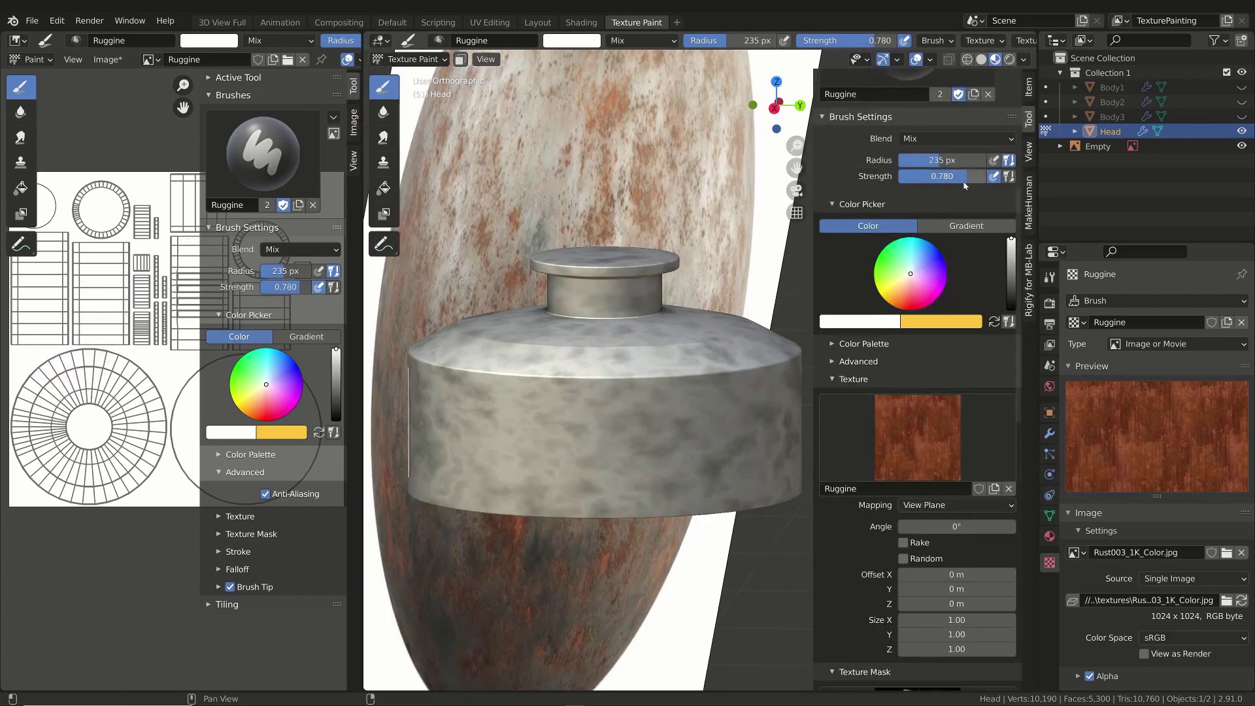
middle_click_drag(680, 416, 723, 414)
key("ctrl+z")
left_click_drag(974, 176, 941, 176)
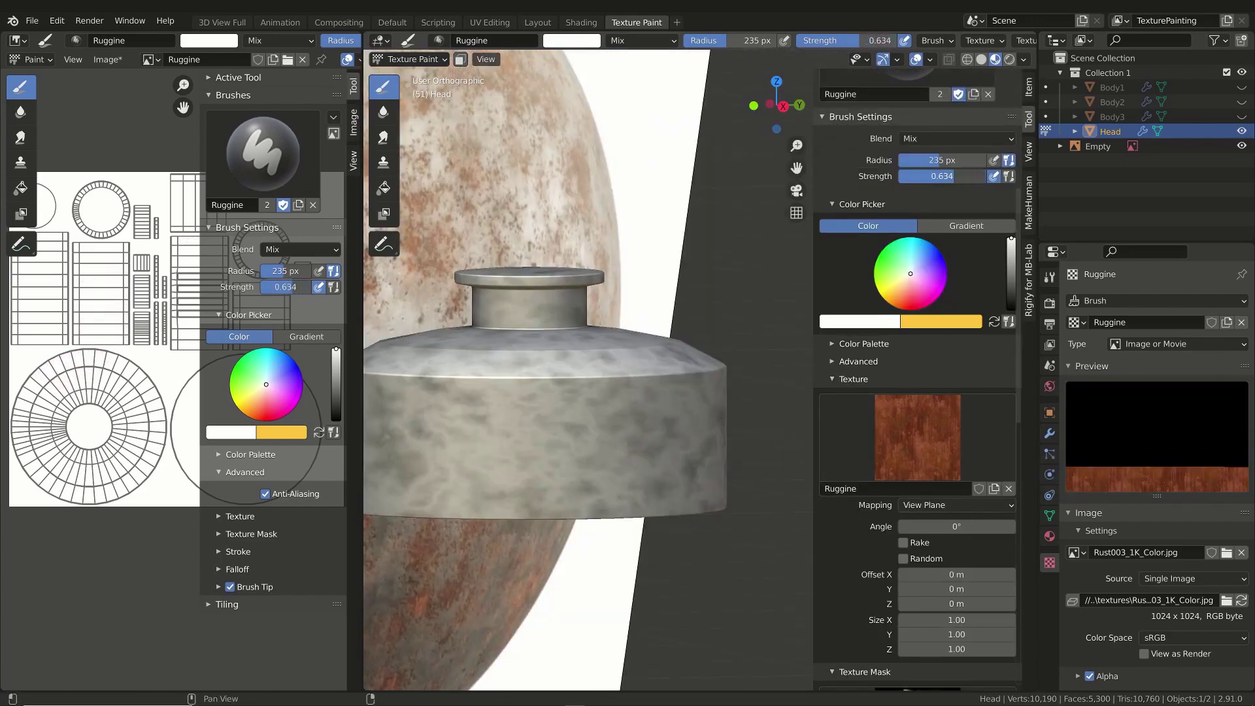
Try rust patches on the Head's side and shoulder at the new strength, and undo them.
left_click(523, 428)
left_click_drag(524, 428, 537, 428)
middle_click_drag(537, 428, 569, 449)
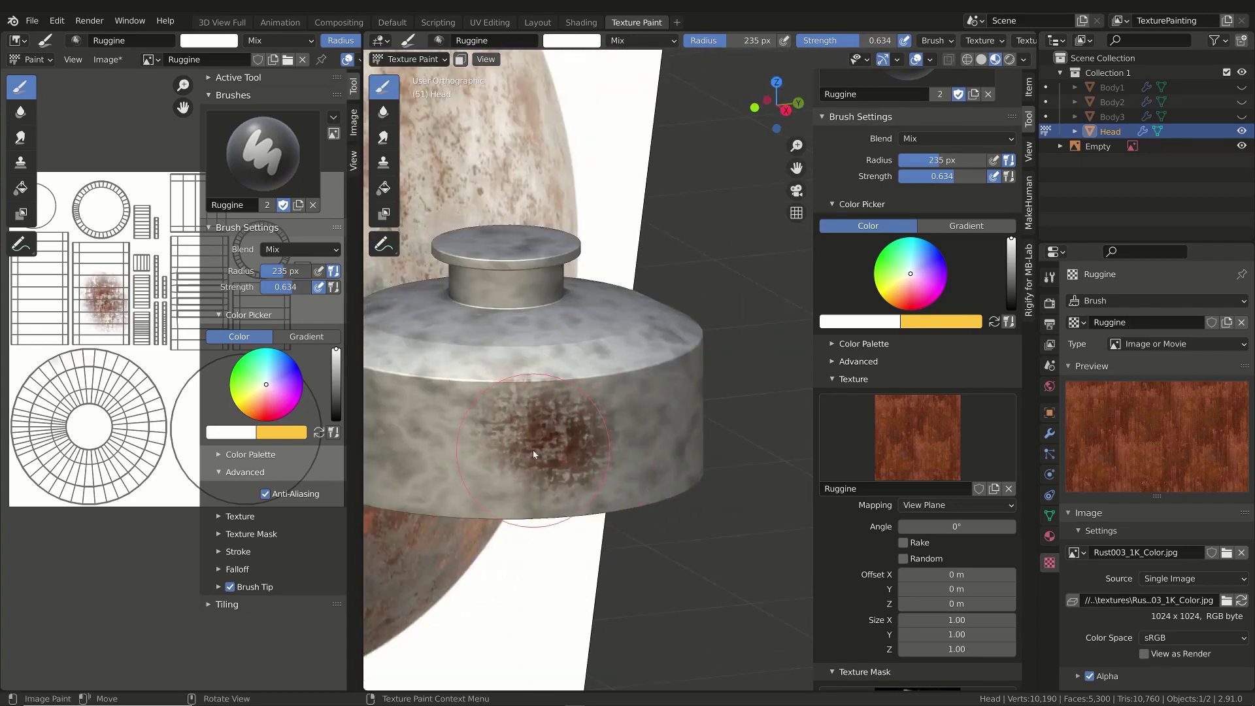
key("ctrl+z")
mouse_move(549, 353)
middle_mouse_down()
mouse_move(576, 396)
mouse_move(586, 360)
middle_mouse_up()
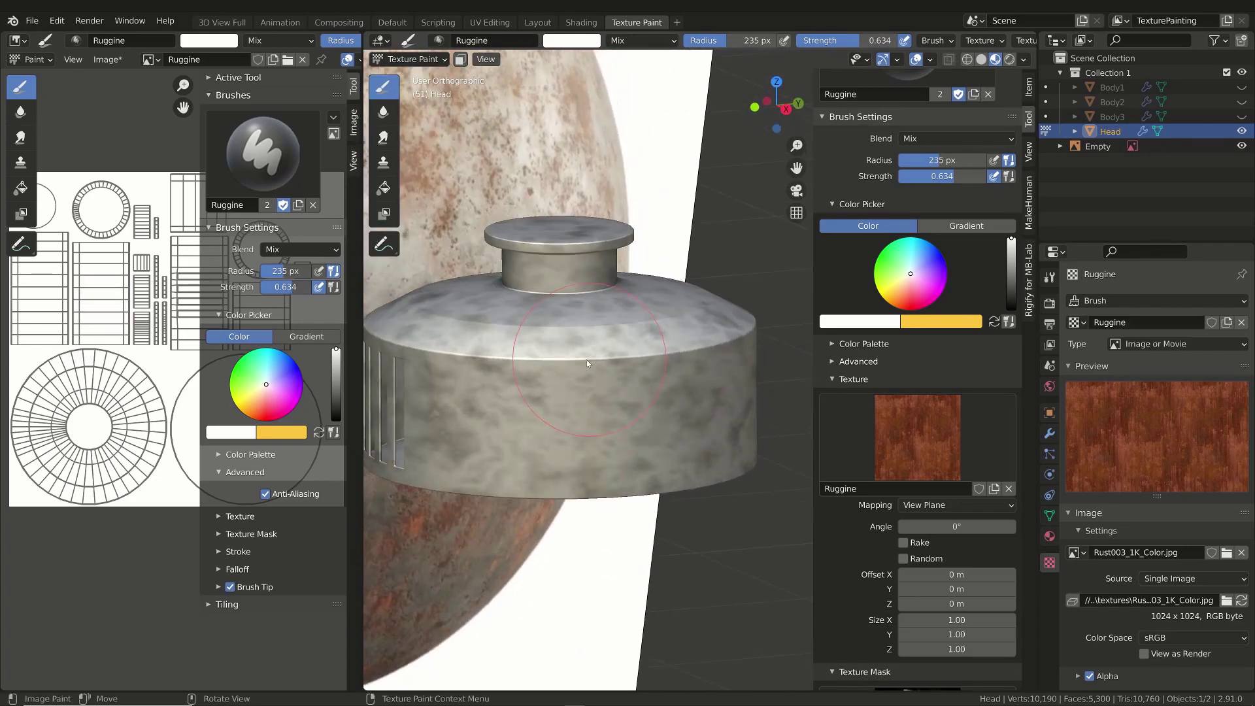
left_click(544, 375)
mouse_move(665, 395)
left_mouse_down()
mouse_move(572, 402)
mouse_move(553, 367)
left_mouse_up()
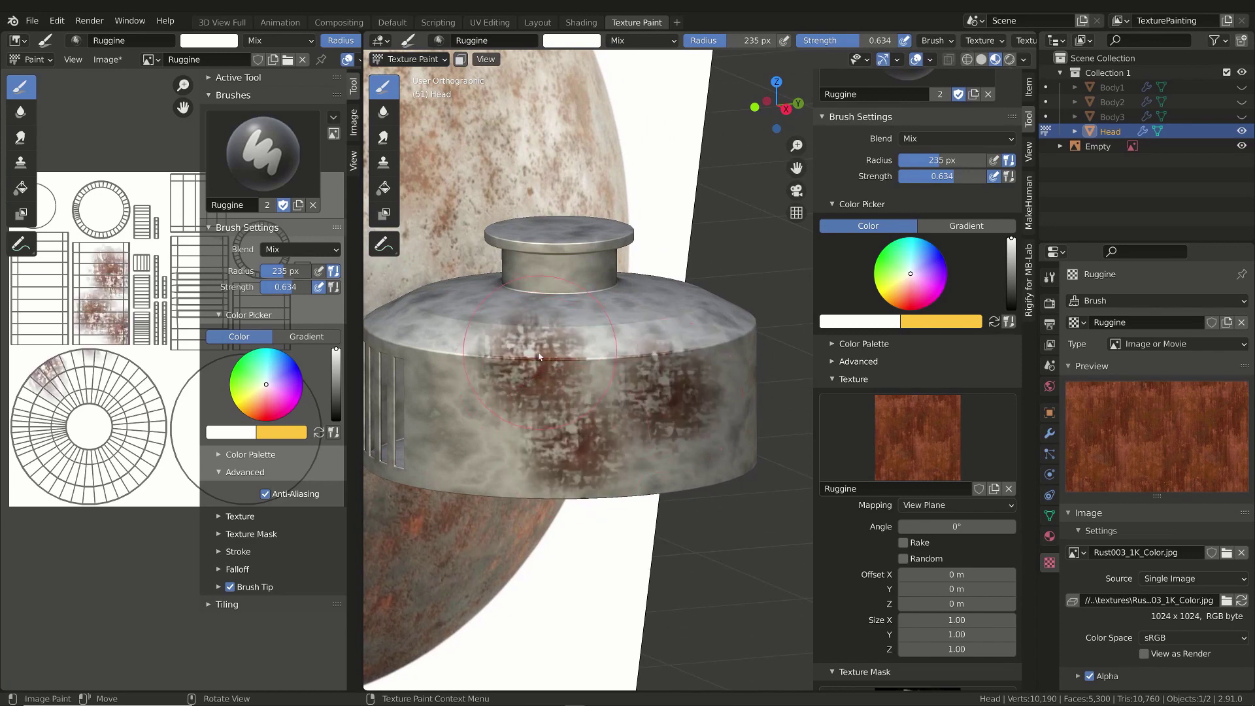
middle_click_drag(553, 368, 581, 414)
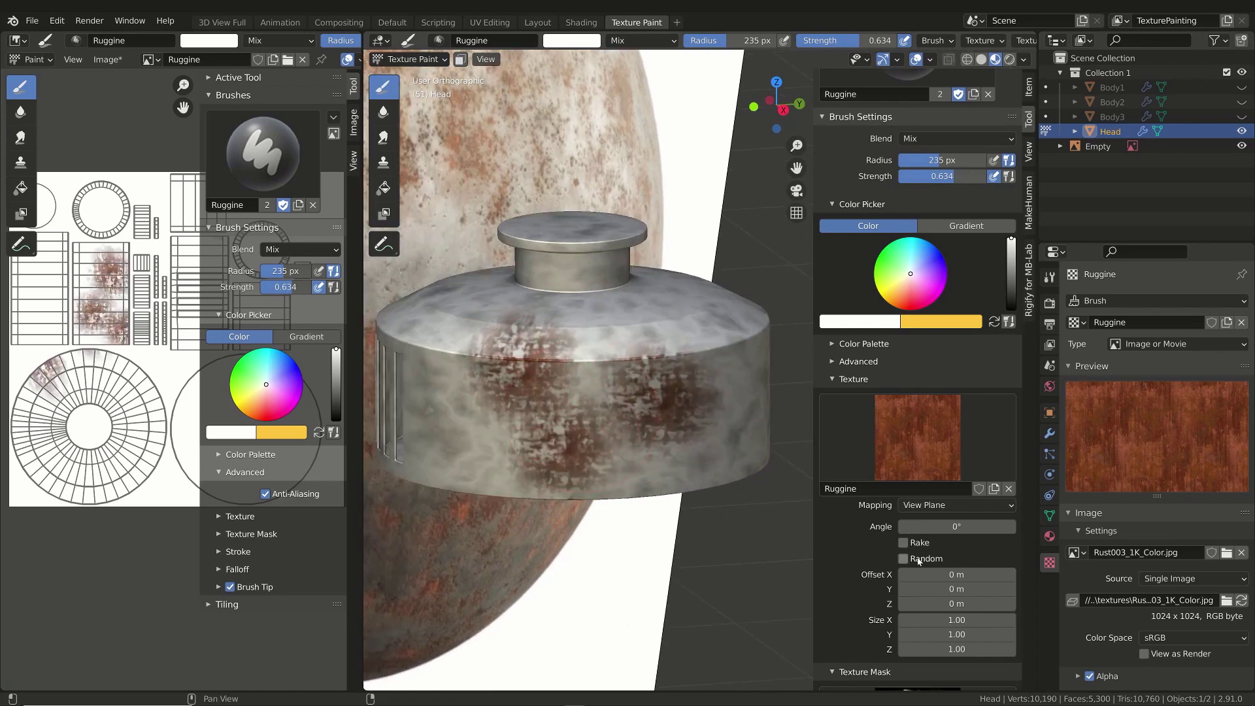
scroll(922, 465, "down", 2)
scroll(922, 466, "down", 10)
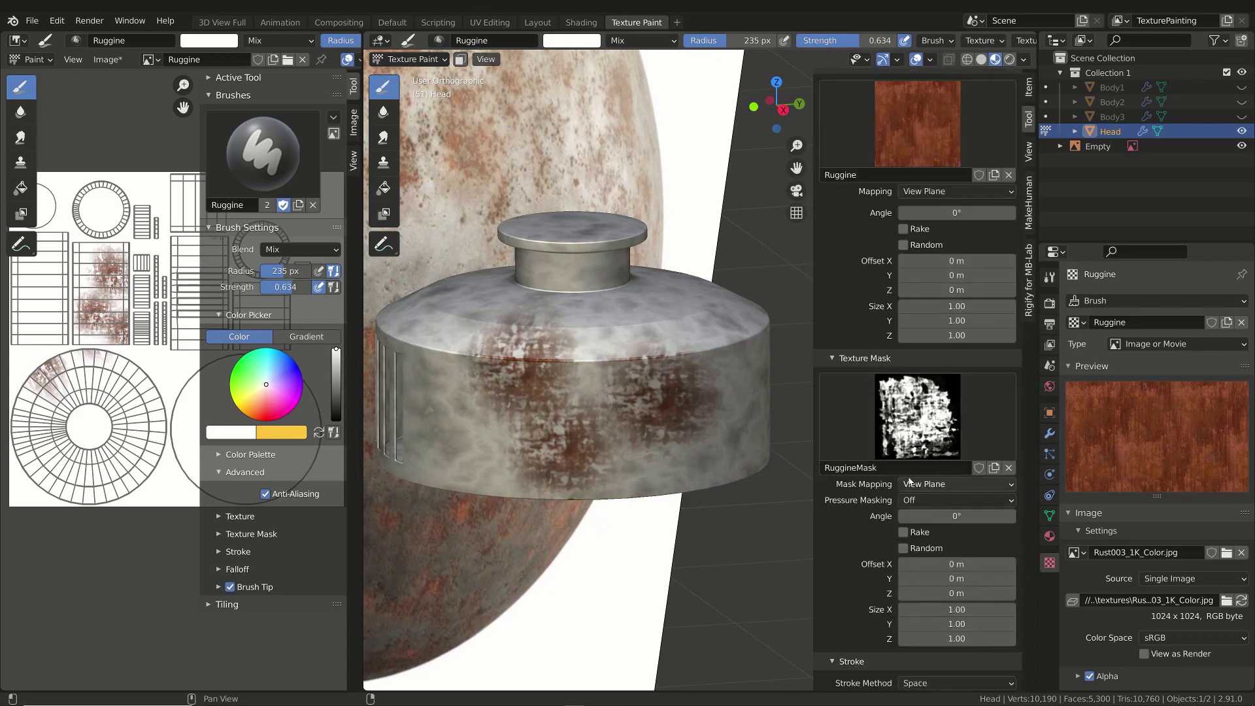
key("ctrl+z")
Enable the Random angle for the texture mask and try rust strokes across the Head's side.
left_click(903, 547)
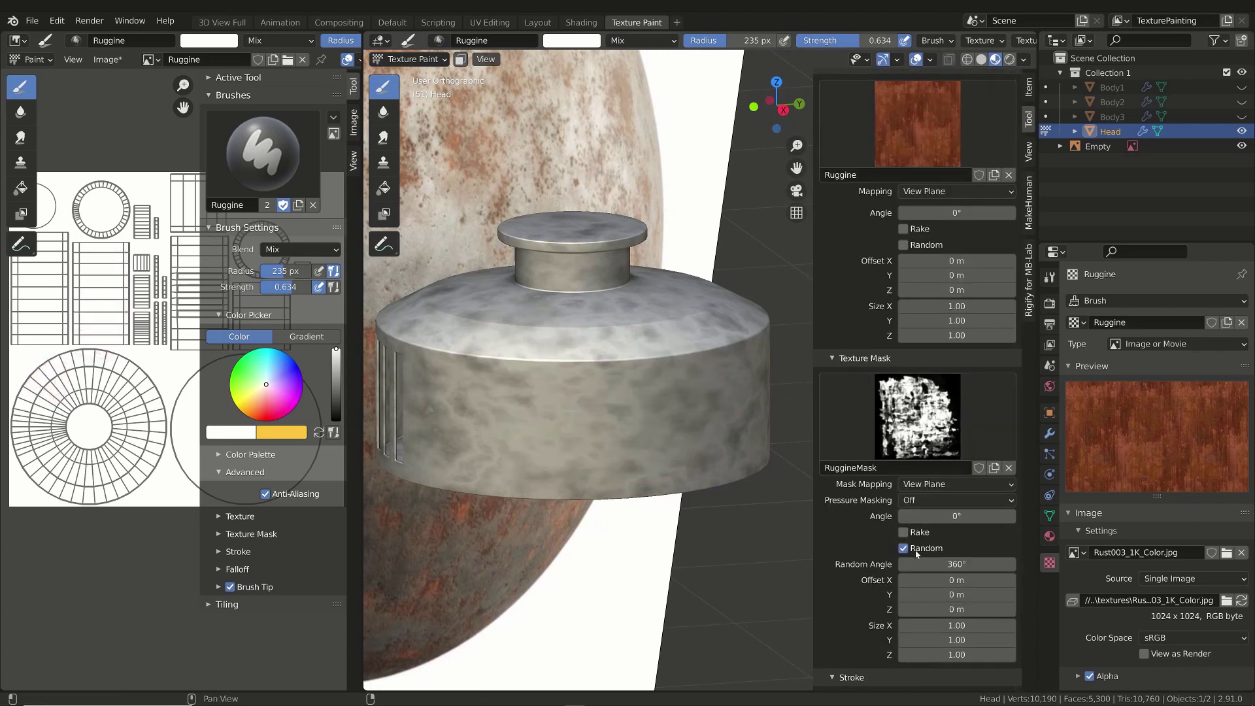
left_click_drag(562, 392, 668, 417)
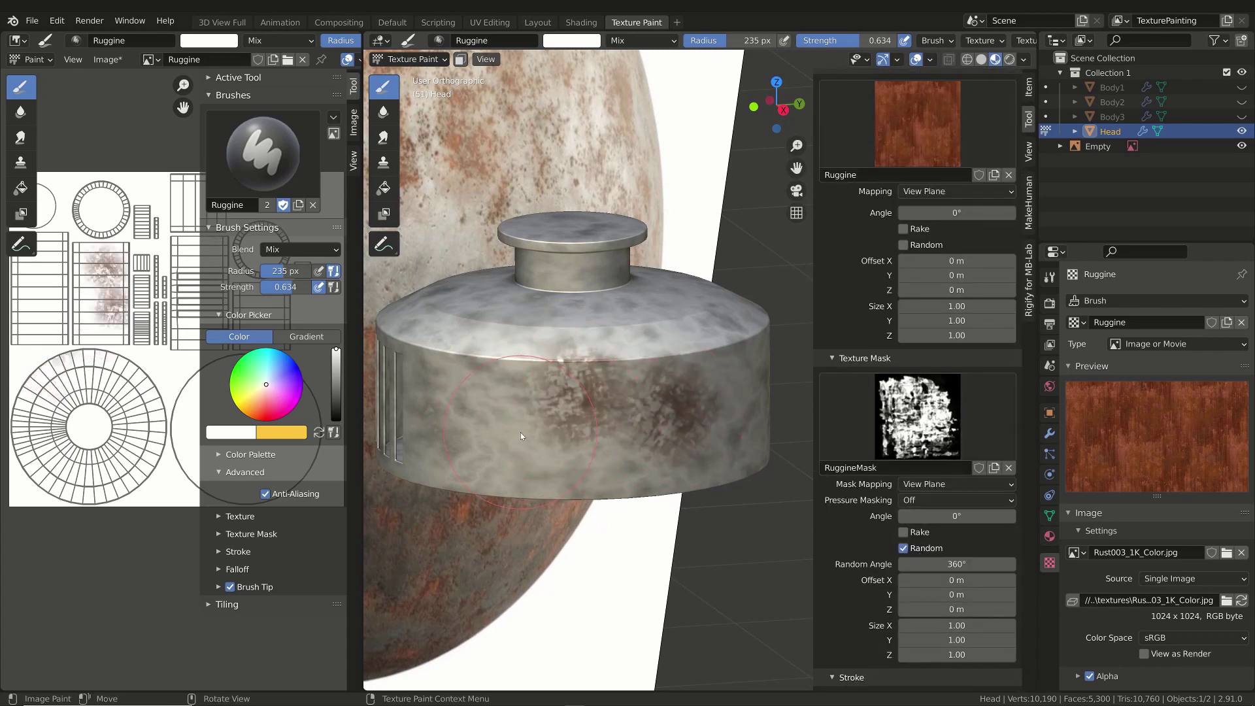
left_click_drag(520, 433, 722, 441)
middle_click_drag(721, 440, 560, 423)
Set the texture mask's angle to 9.5° with Random off, and undo the test rust patch on the side.
left_click_drag(637, 399, 720, 448)
mouse_move(544, 366)
left_mouse_down()
mouse_move(560, 359)
mouse_move(589, 398)
left_mouse_up()
middle_click_drag(588, 399, 702, 425)
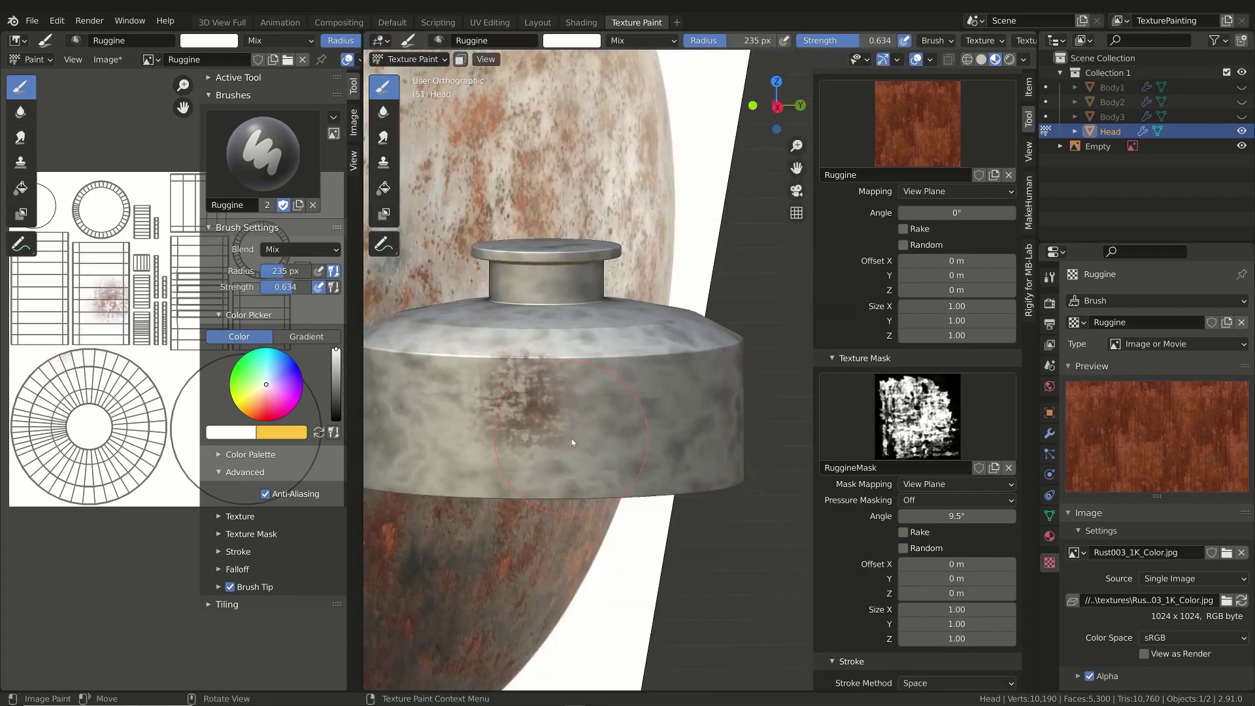
key("ctrl+z")
key("ctrl+z")
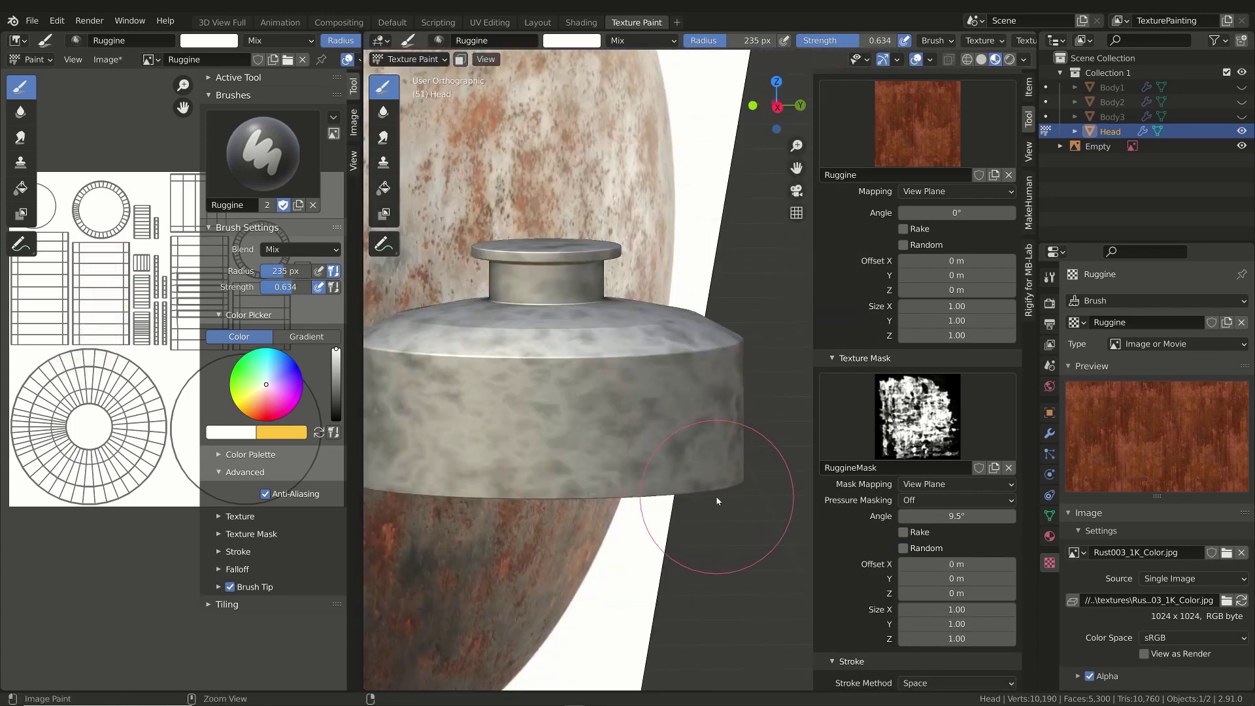
Try rust patches along the Head's shoulder edge with brush radii of 102 px and 246 px, and undo them.
mouse_move(716, 496)
middle_mouse_down()
mouse_move(520, 412)
mouse_move(522, 430)
middle_mouse_up()
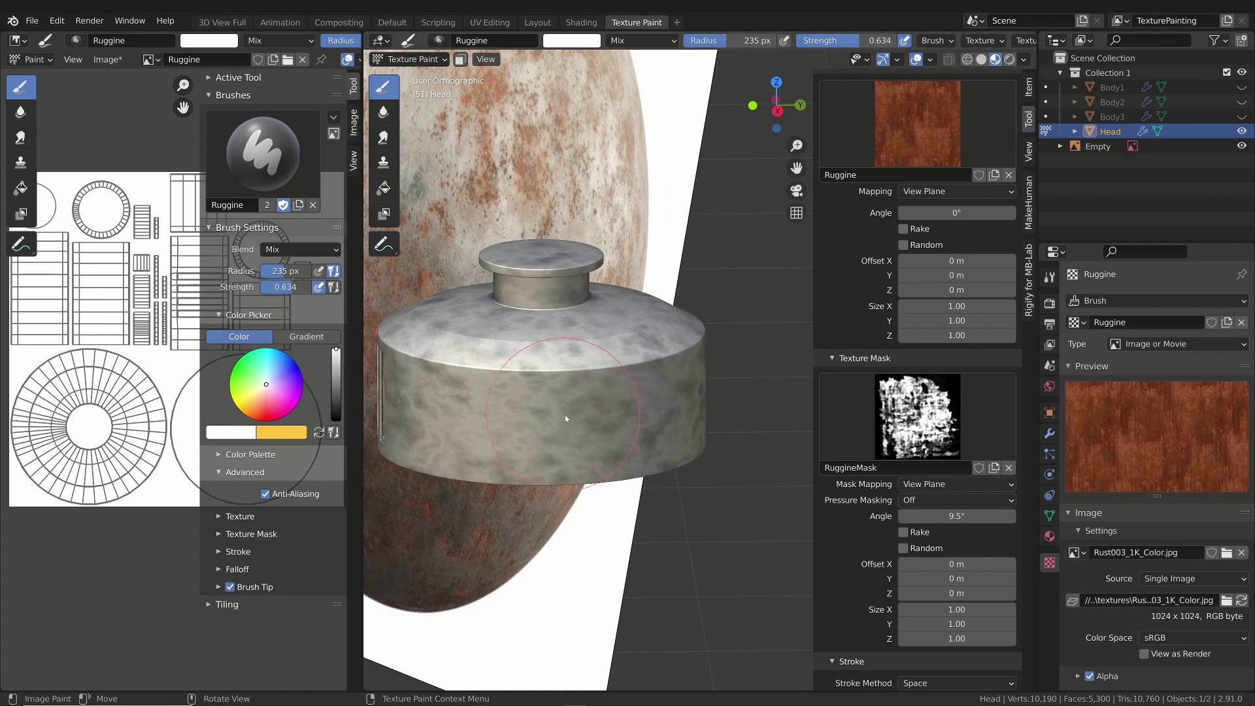
left_click(579, 419)
left_click(543, 418)
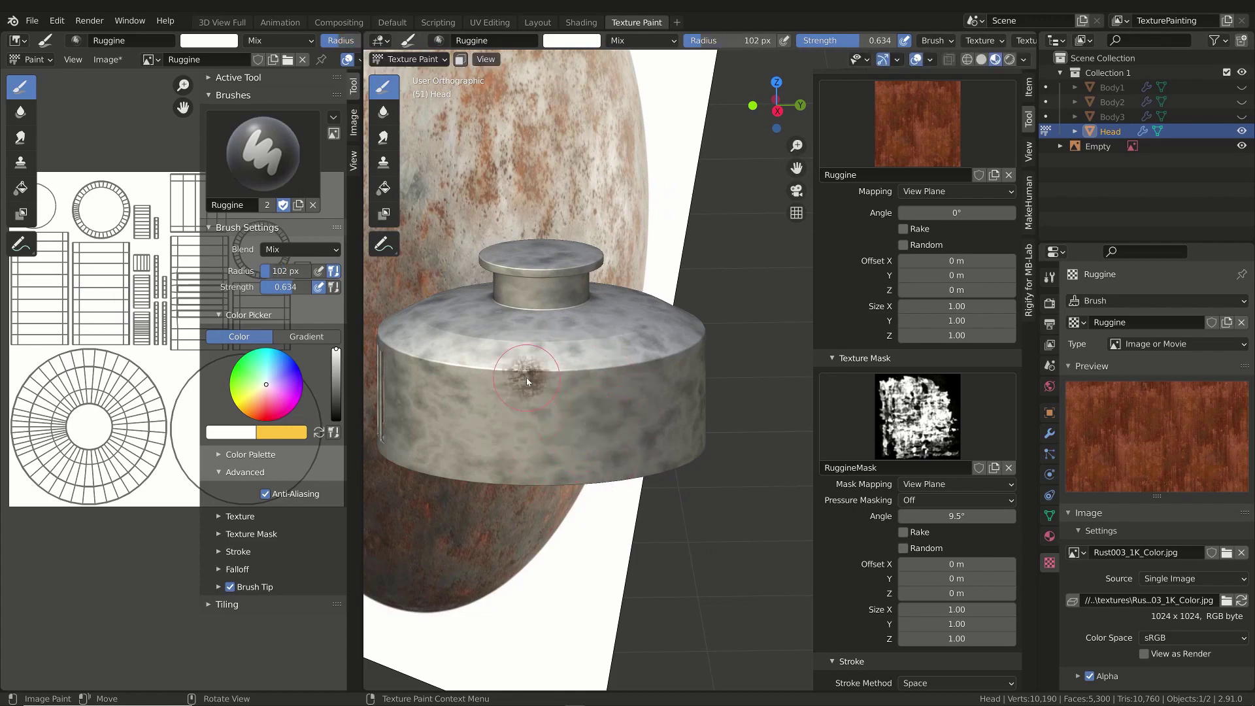
left_click(524, 375)
left_click(620, 368)
mouse_move(620, 368)
middle_mouse_down()
mouse_move(551, 438)
mouse_move(637, 401)
middle_mouse_up()
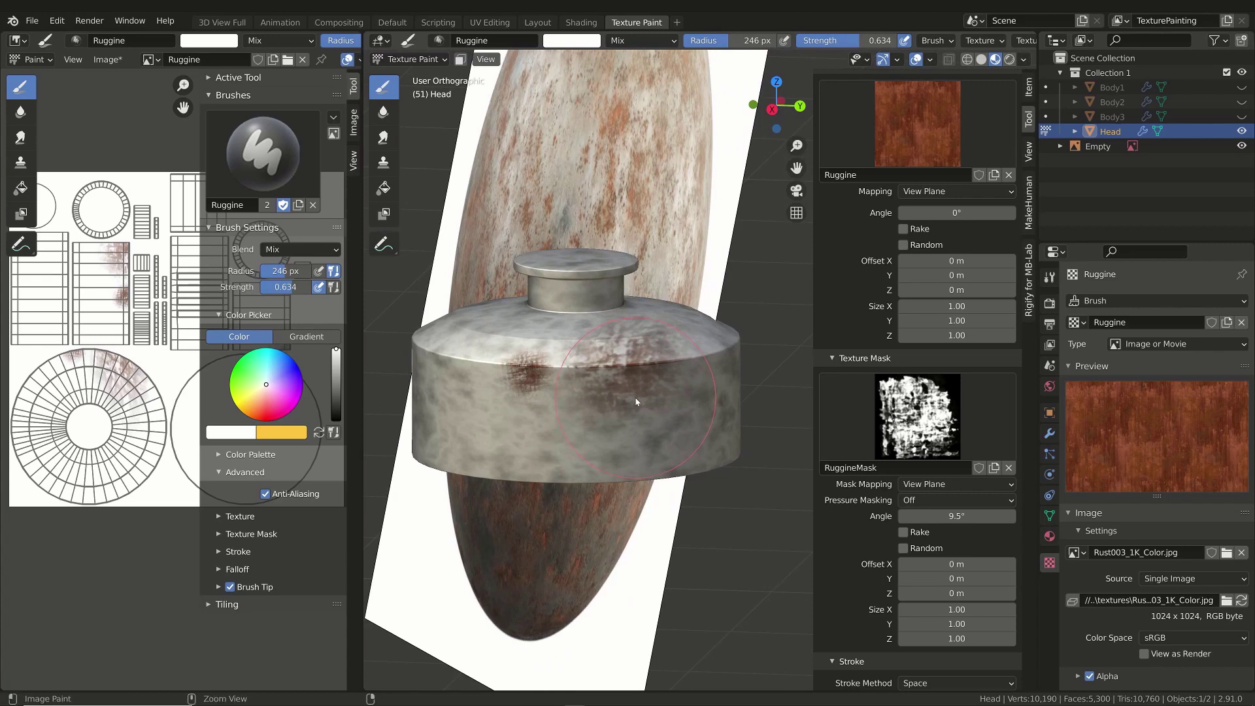
key("ctrl+z")
key("ctrl+z")
key("ctrl+z")
Set the brush radius to 124 px and strength to 0.857, and dab a rust patch on the Head's side wall.
mouse_move(551, 410)
middle_mouse_down()
mouse_move(566, 401)
mouse_move(520, 391)
mouse_move(649, 383)
mouse_move(638, 405)
middle_mouse_up()
key("f")
left_click(717, 405)
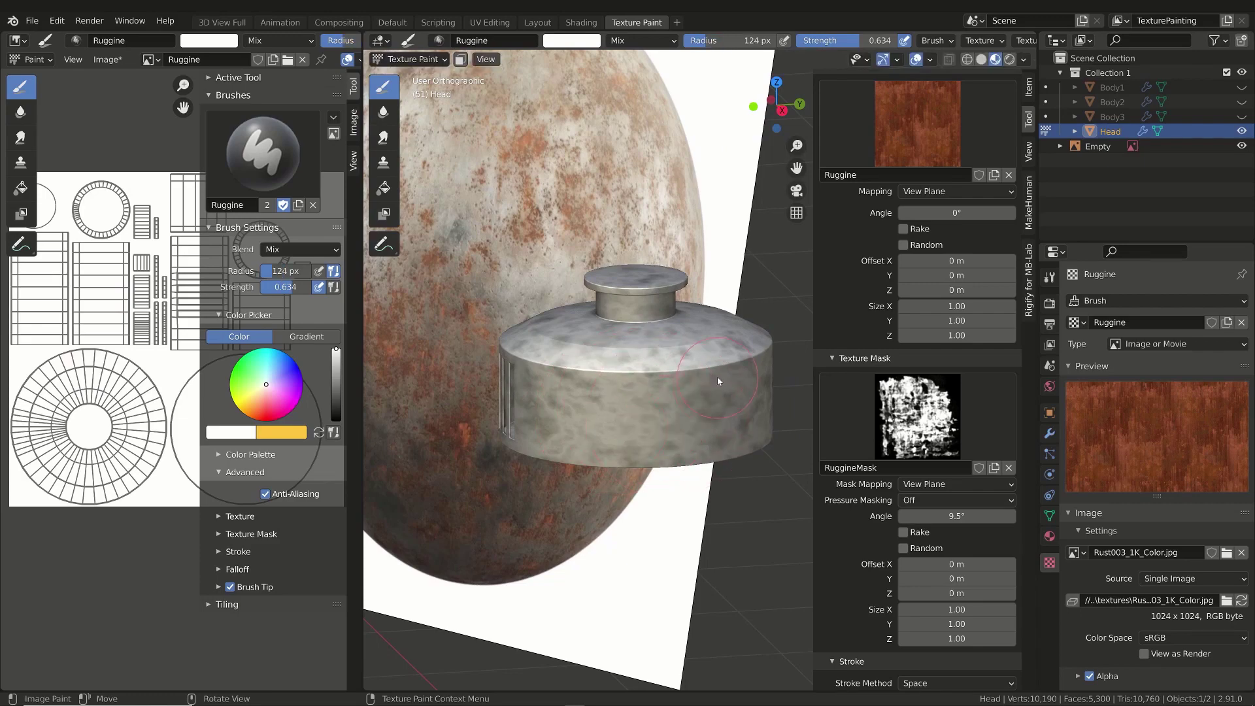
scroll(927, 230, "up", 9)
left_click_drag(954, 141, 973, 138)
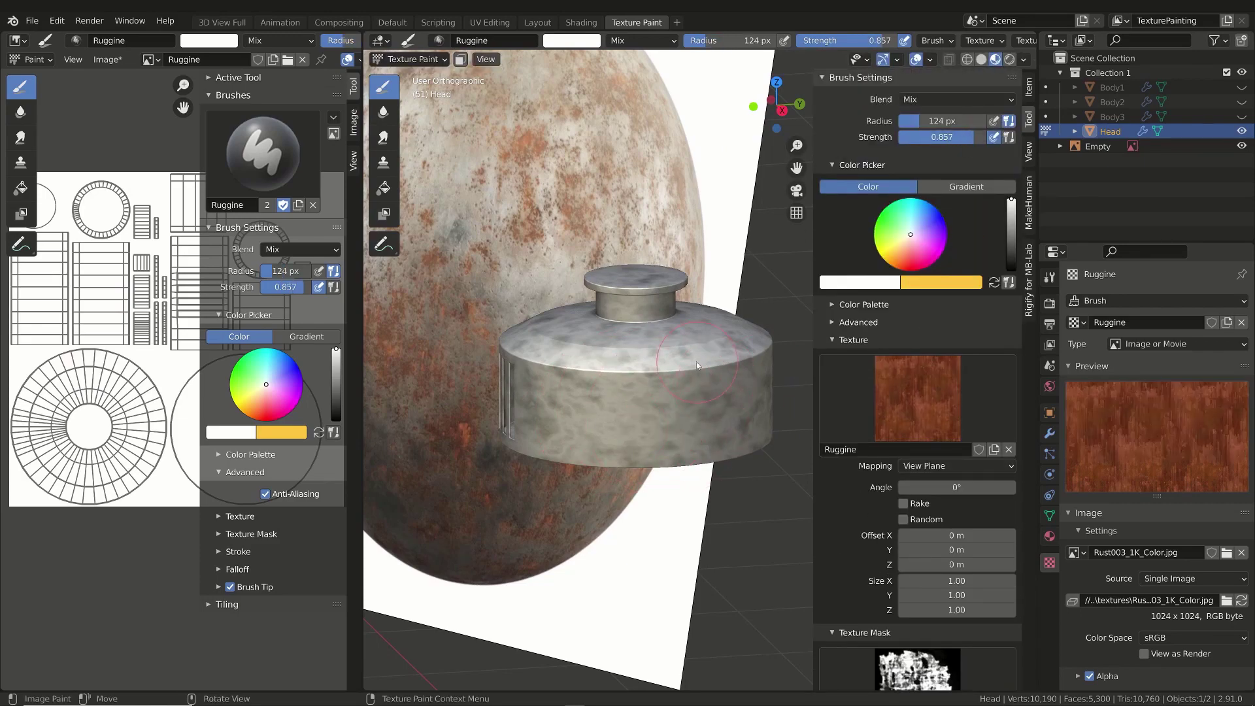
left_click(601, 403)
mouse_move(675, 409)
middle_mouse_down()
mouse_move(697, 404)
mouse_move(704, 454)
mouse_move(676, 438)
middle_mouse_up()
Set the brush radius to 156 px and the rust texture angle to 16°, and dab a second patch beside the first, touching the shoulder edge.
key("f")
left_click(718, 404)
left_click(709, 403)
key("ctrl+z")
left_click_drag(941, 487, 967, 487)
left_click(716, 392)
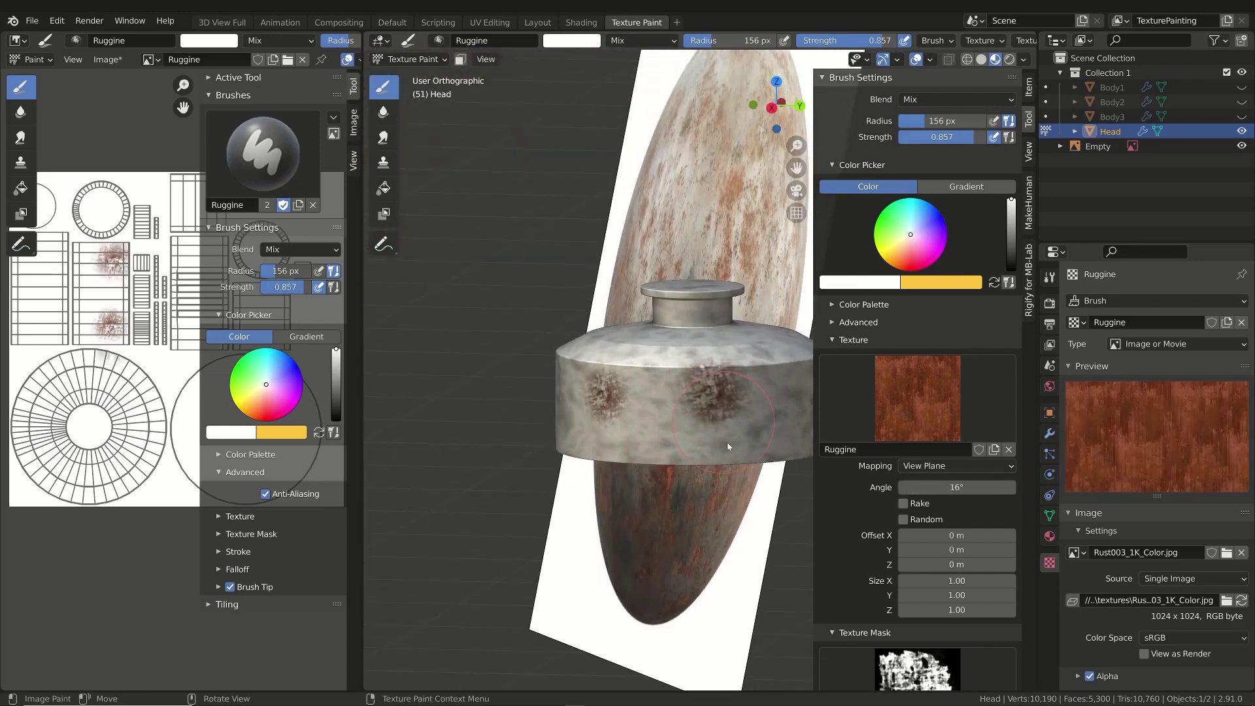
Reduce the brush radius to 33 px, try a rust dab at the base of the Head's neck, and undo it.
middle_click_drag(727, 442, 704, 447)
key("f")
left_click(686, 423)
middle_click_drag(673, 361, 671, 373)
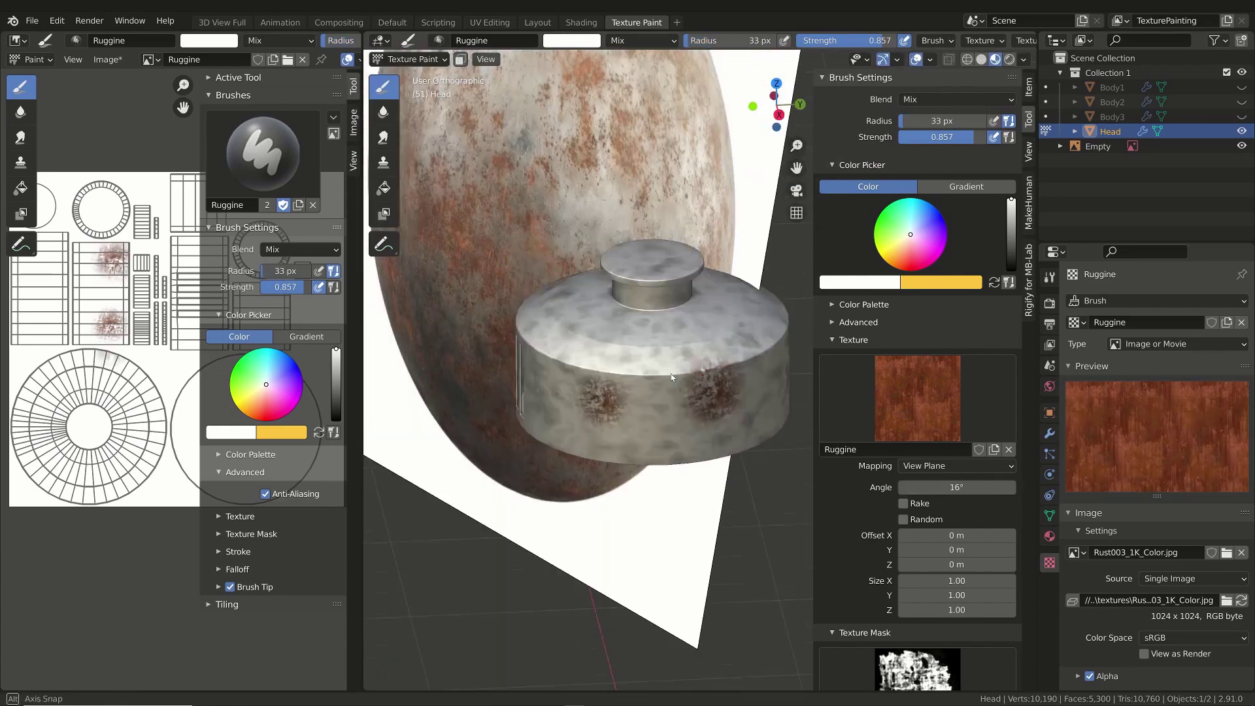
scroll(662, 332, "up", 2)
left_click(652, 304)
key("ctrl+z")
Lower the brush strength to 0.330 and the radius to 19 px, and dab faint rust where the neck meets the shoulder.
left_click_drag(958, 137, 913, 137)
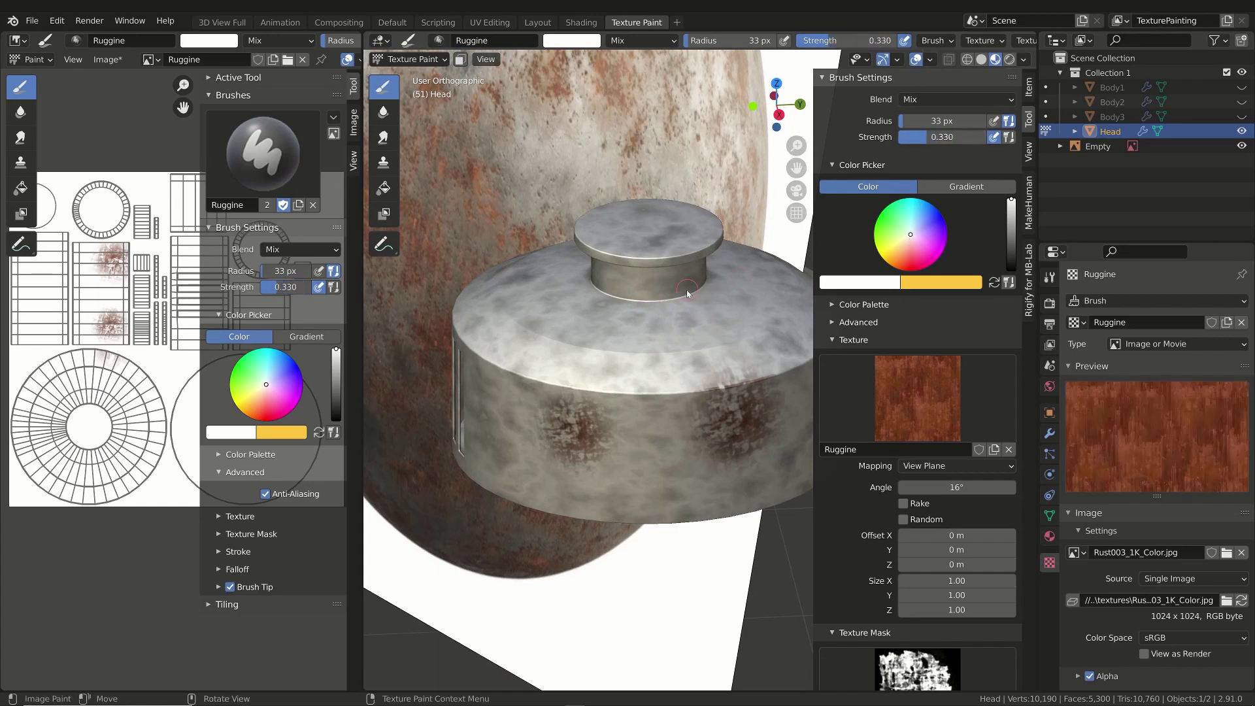
key("f")
left_click(677, 294)
left_click(666, 302)
scroll(665, 304, "up", 2)
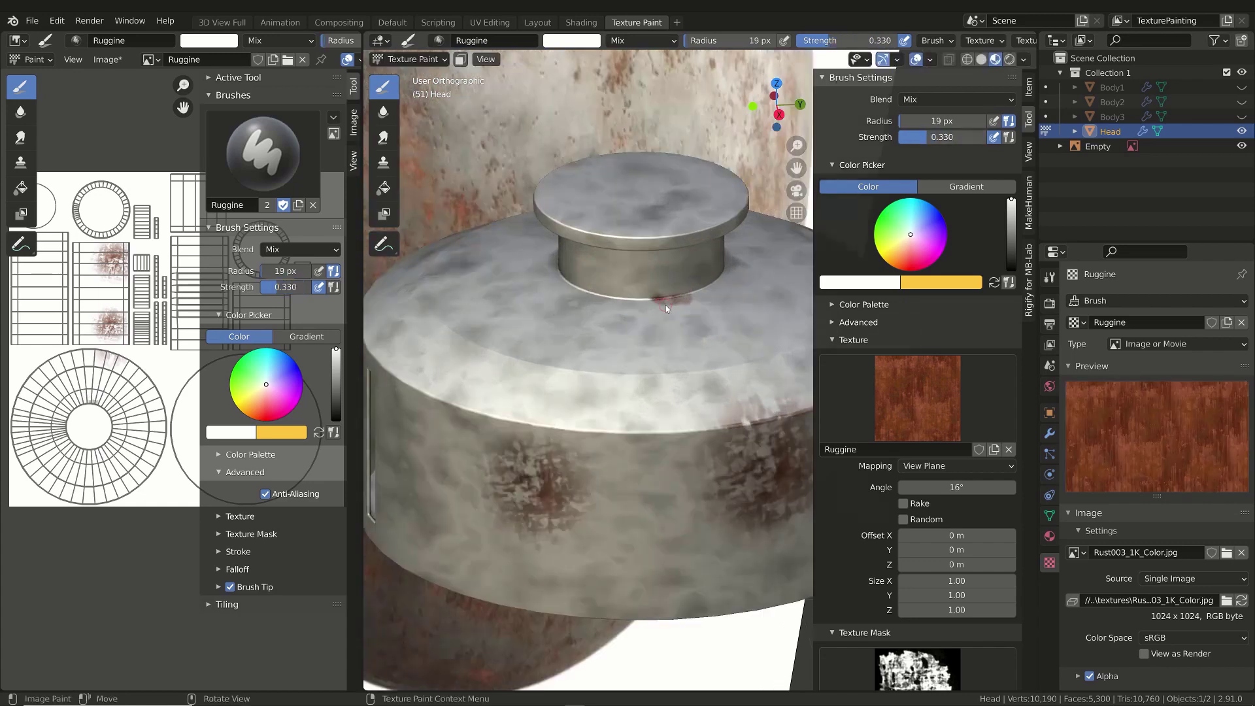
key("f")
left_click(640, 303)
Dab fainter rust between the two side patches, using brush radii of 83 px and 161 px.
scroll(639, 310, "down", 1)
middle_click_drag(677, 498, 696, 480)
left_click(695, 479)
scroll(681, 496, "down", 1)
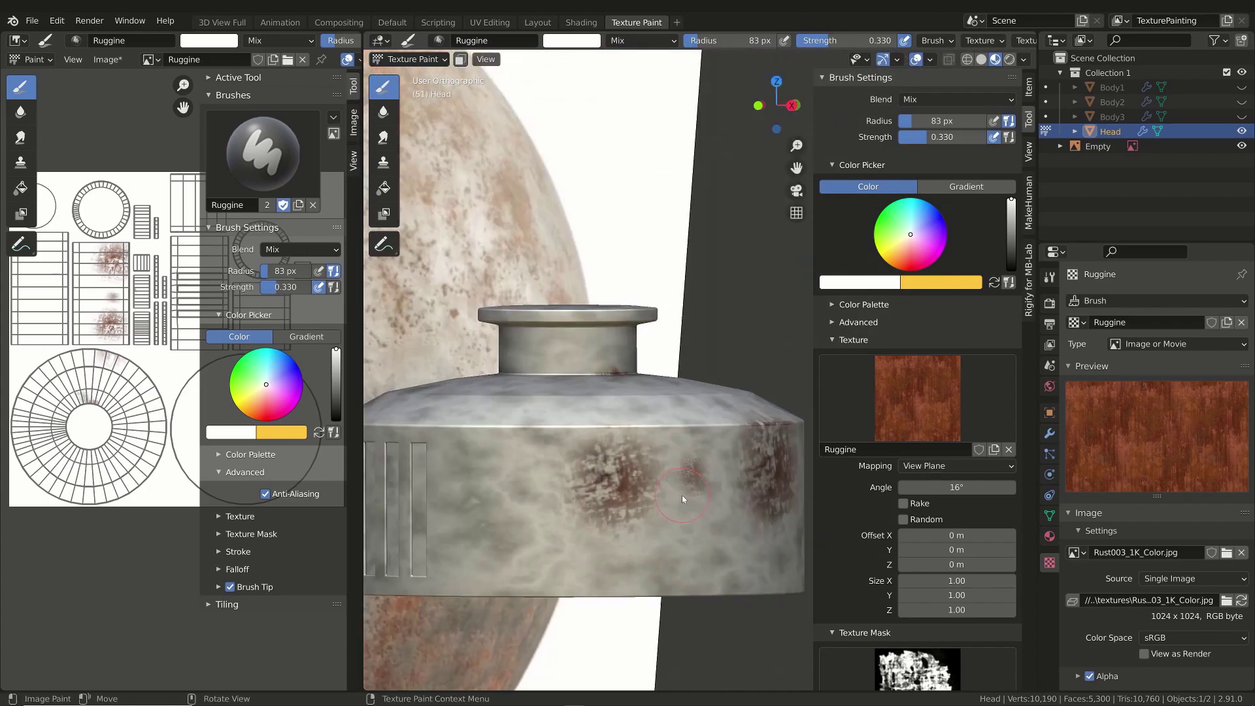
key("f")
left_click(730, 503)
left_click(696, 516)
mouse_move(642, 526)
middle_mouse_down()
mouse_move(618, 528)
mouse_move(563, 234)
mouse_move(647, 437)
mouse_move(648, 402)
mouse_move(588, 417)
middle_mouse_up()
middle_click_drag(528, 272, 387, 256)
scroll(586, 394, "up", 2)
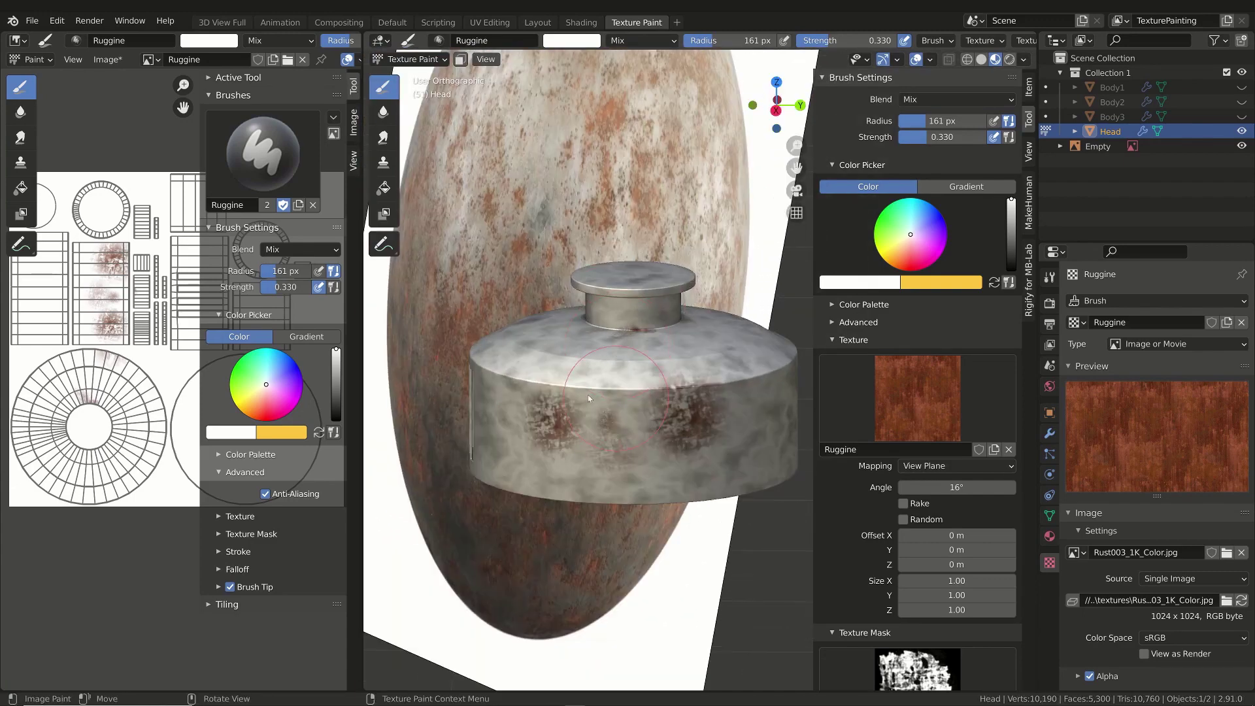
scroll(624, 374, "up", 2)
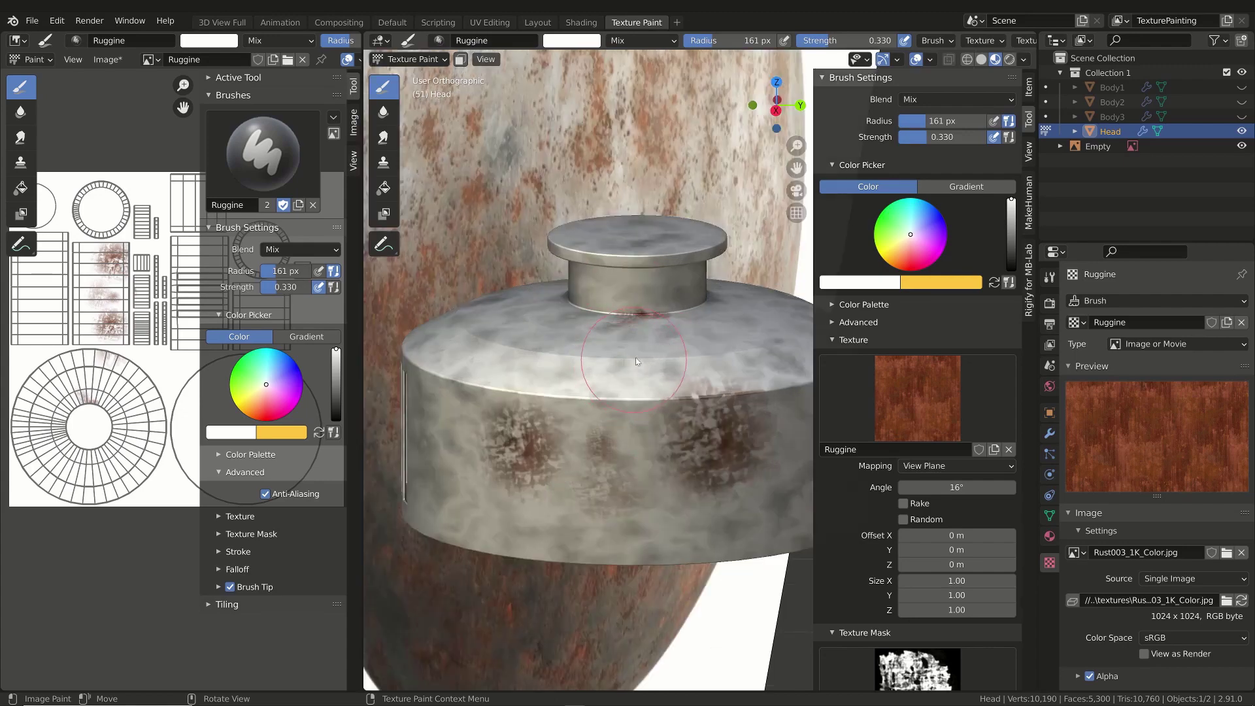